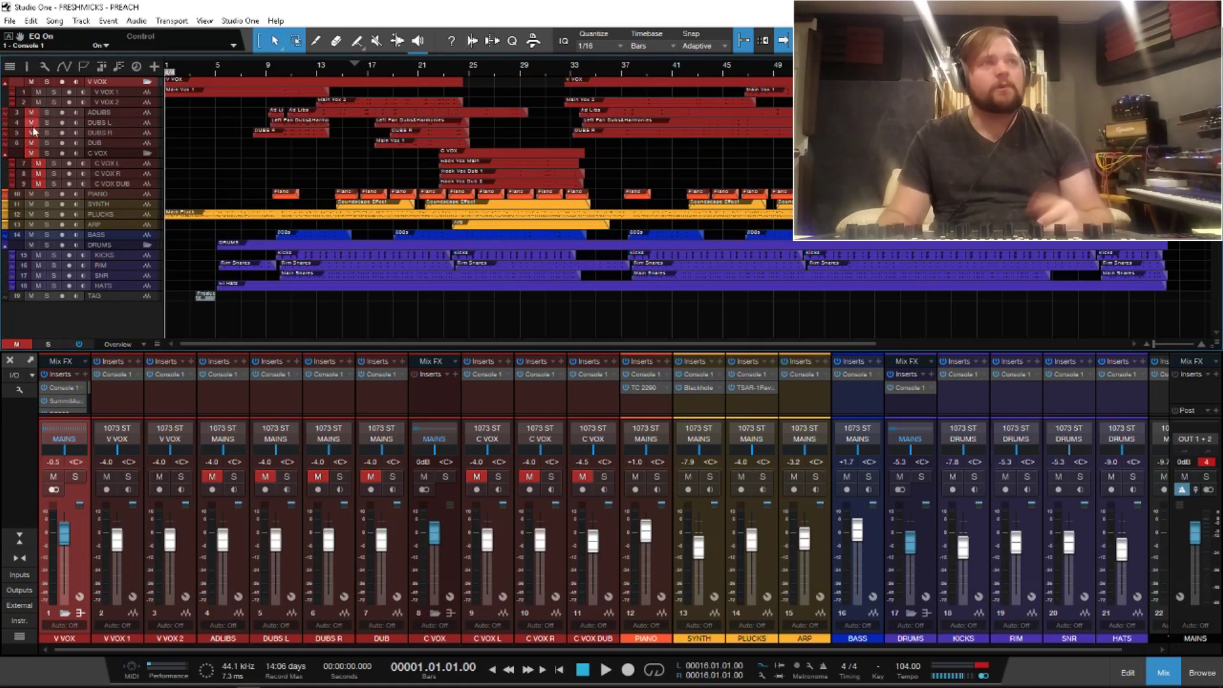
Step: Unmute the C VOX folder track and solo it together with its three vocal tracks
click(95, 153)
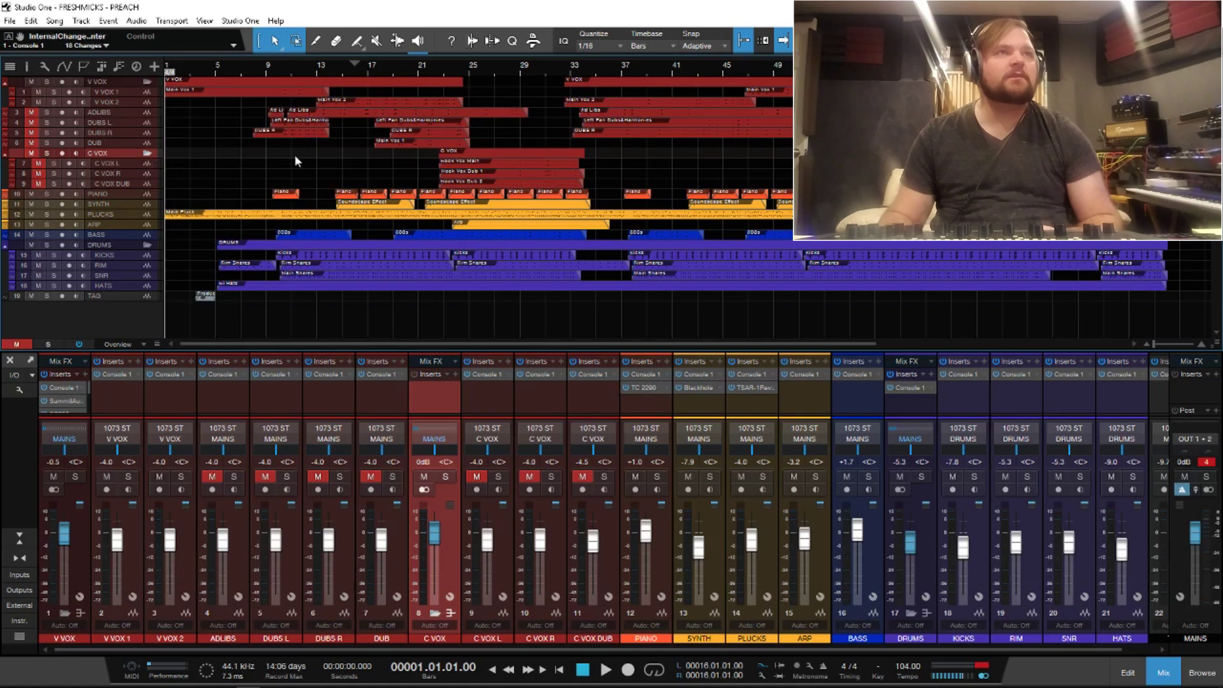
click(31, 153)
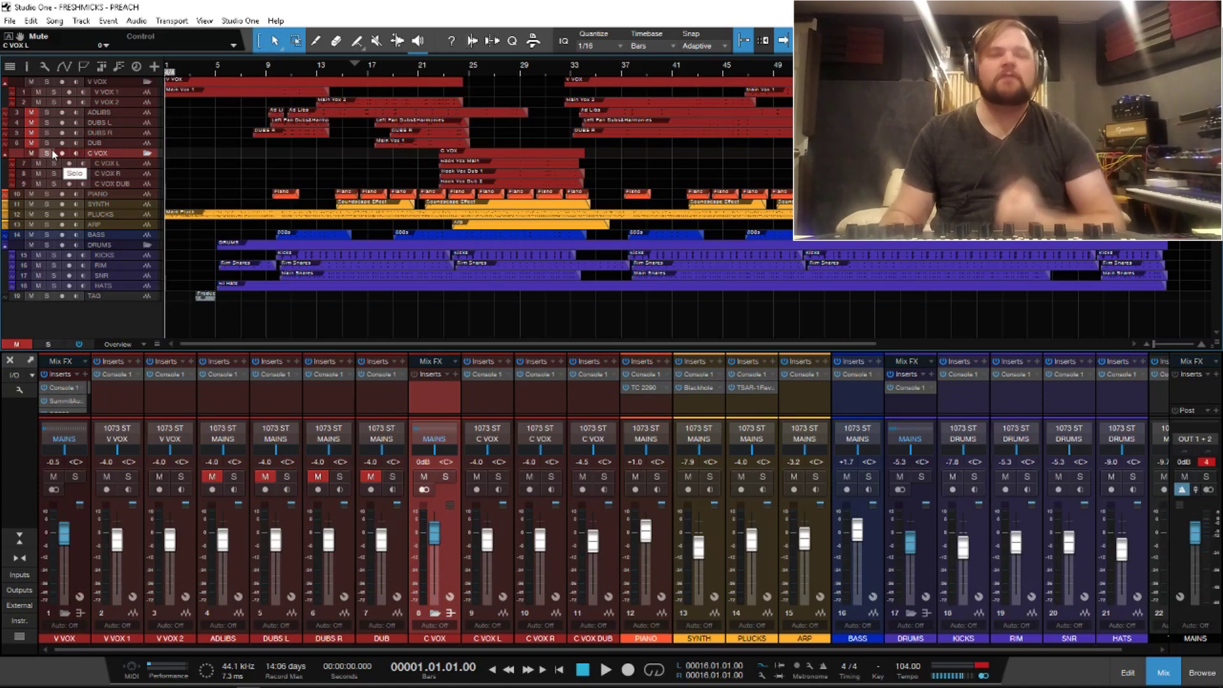
click(50, 151)
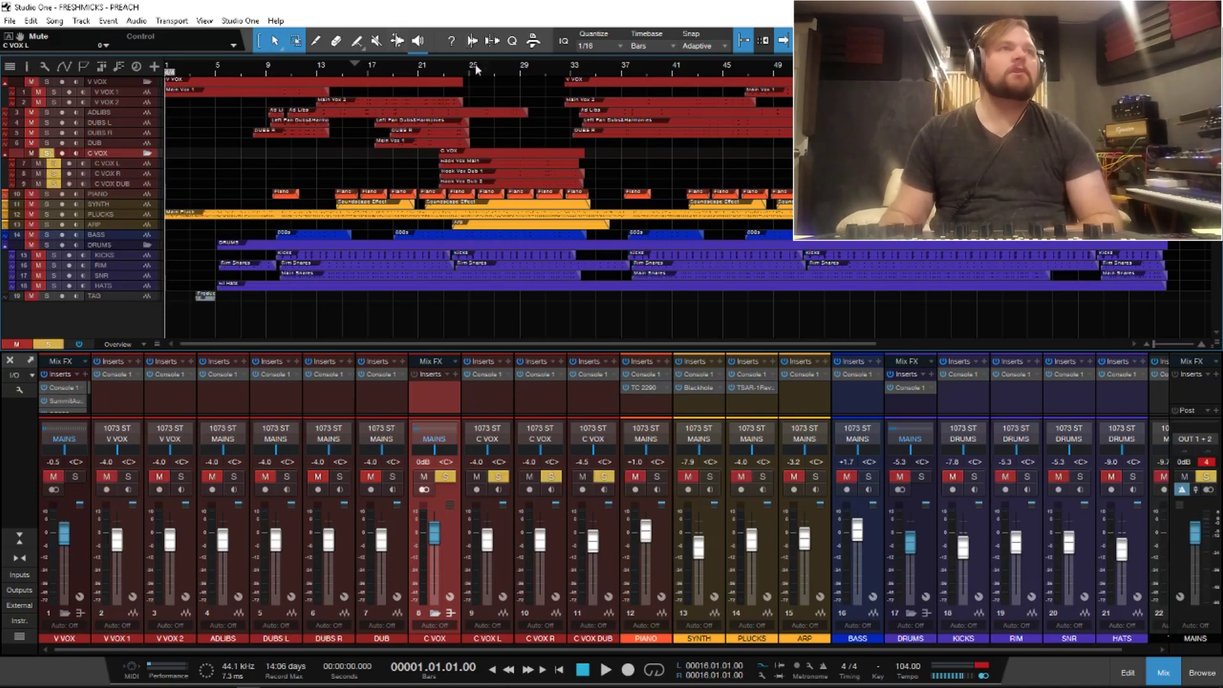
Step: Audition the soloed C VOX tracks from about bar 24 and set the DUBS R volume to -1.3 dB
click(457, 71)
key(space)
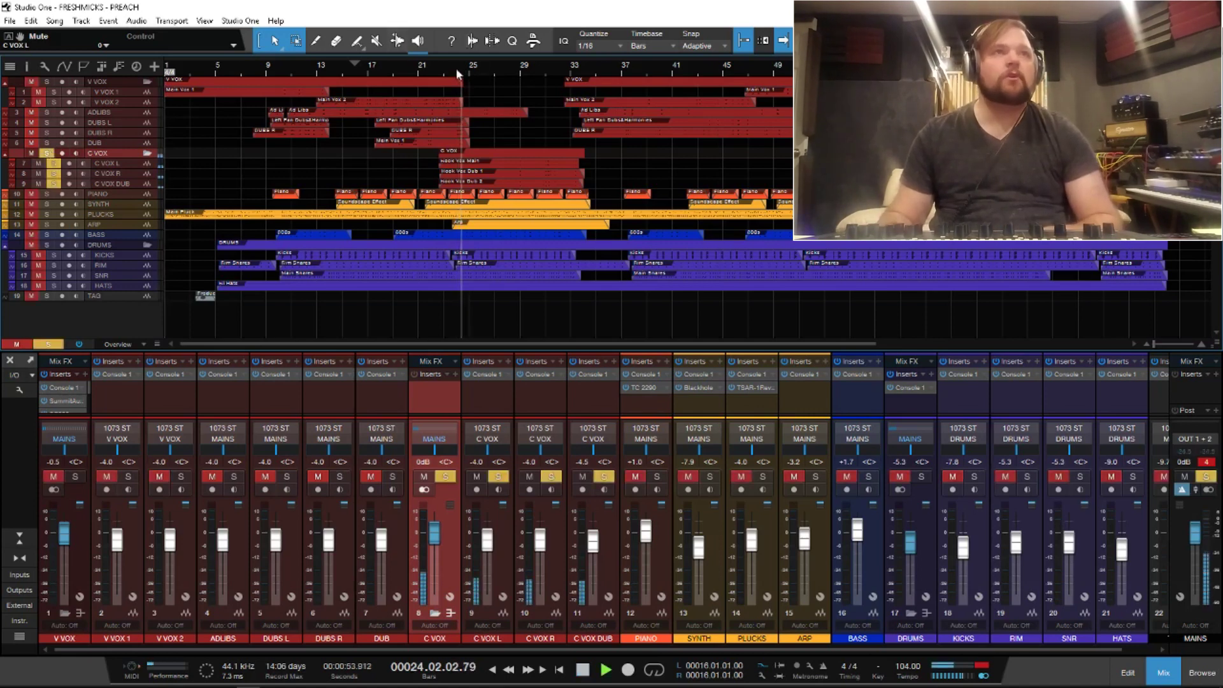
scroll(569, 167, up, 3)
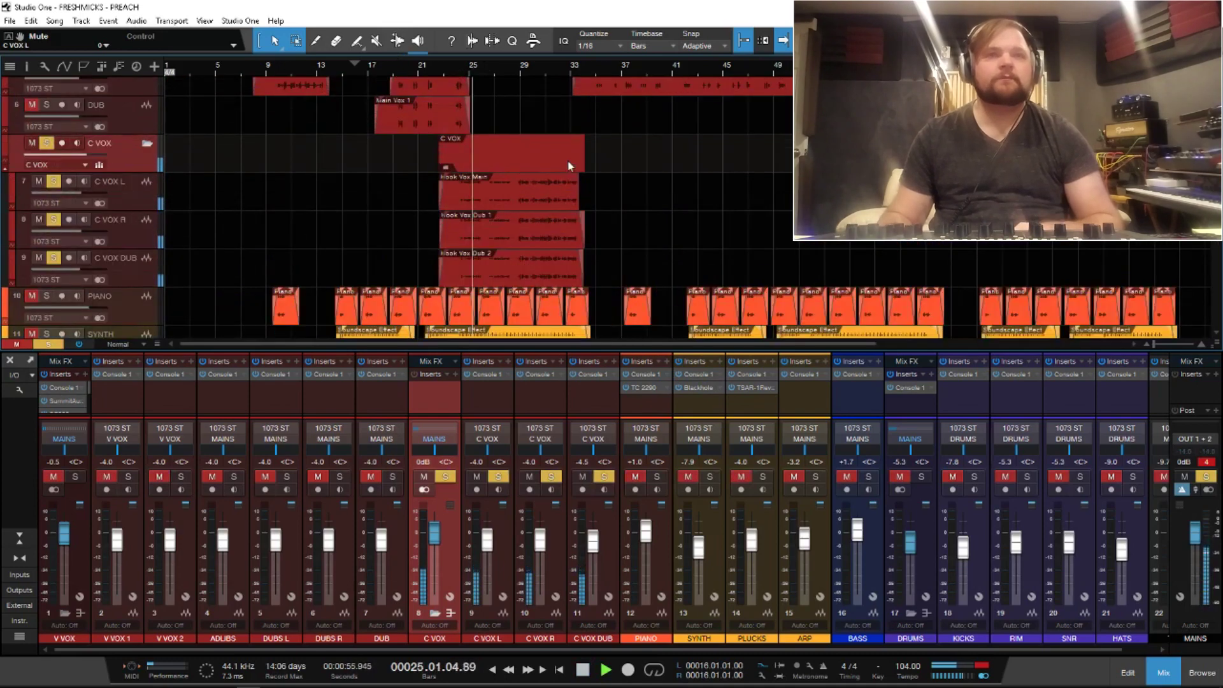
key(e)
key(e)
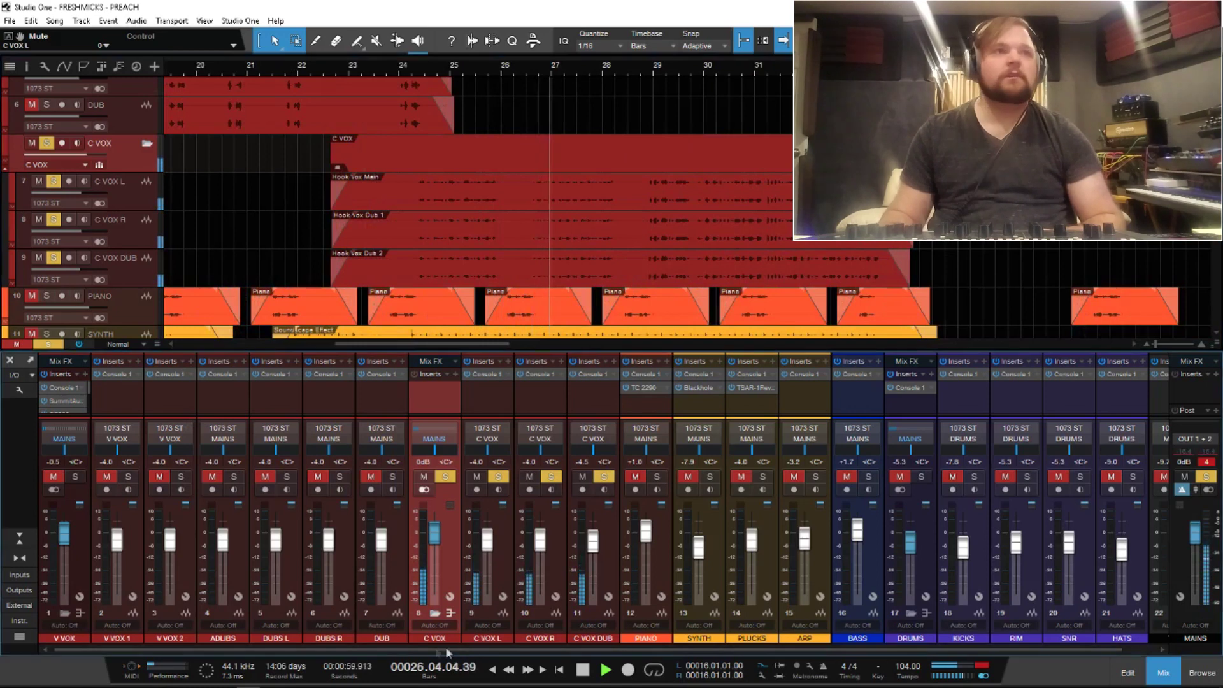
drag(328, 540, 331, 535)
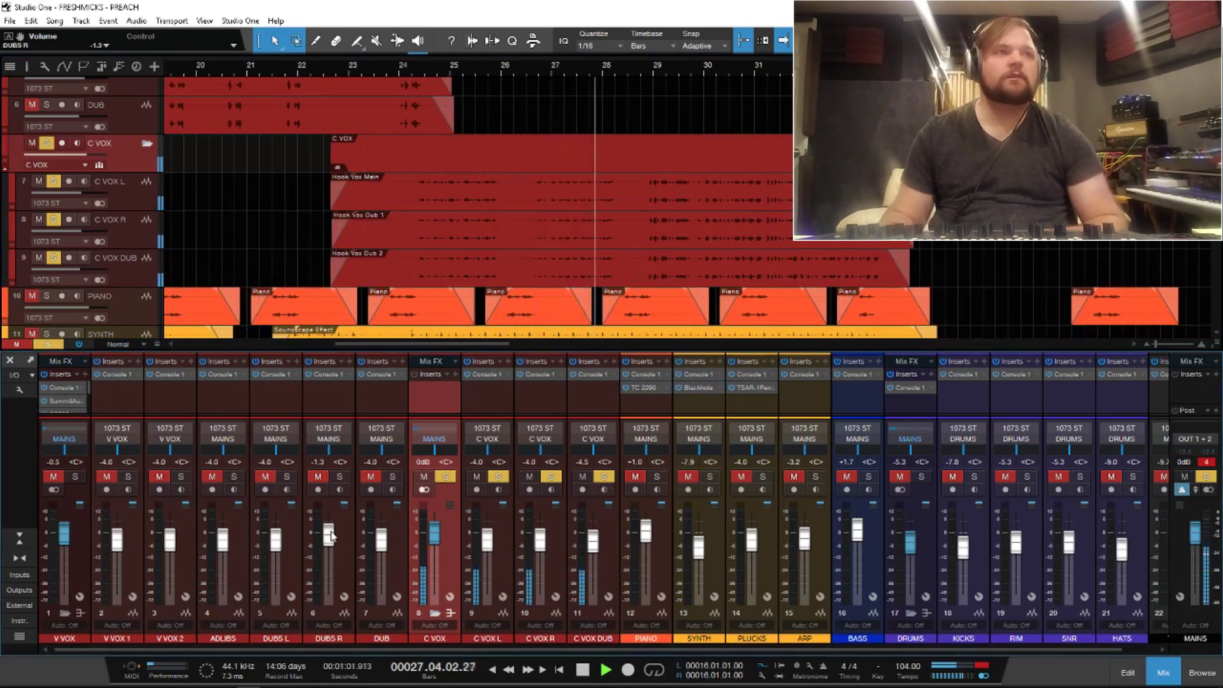
key(space)
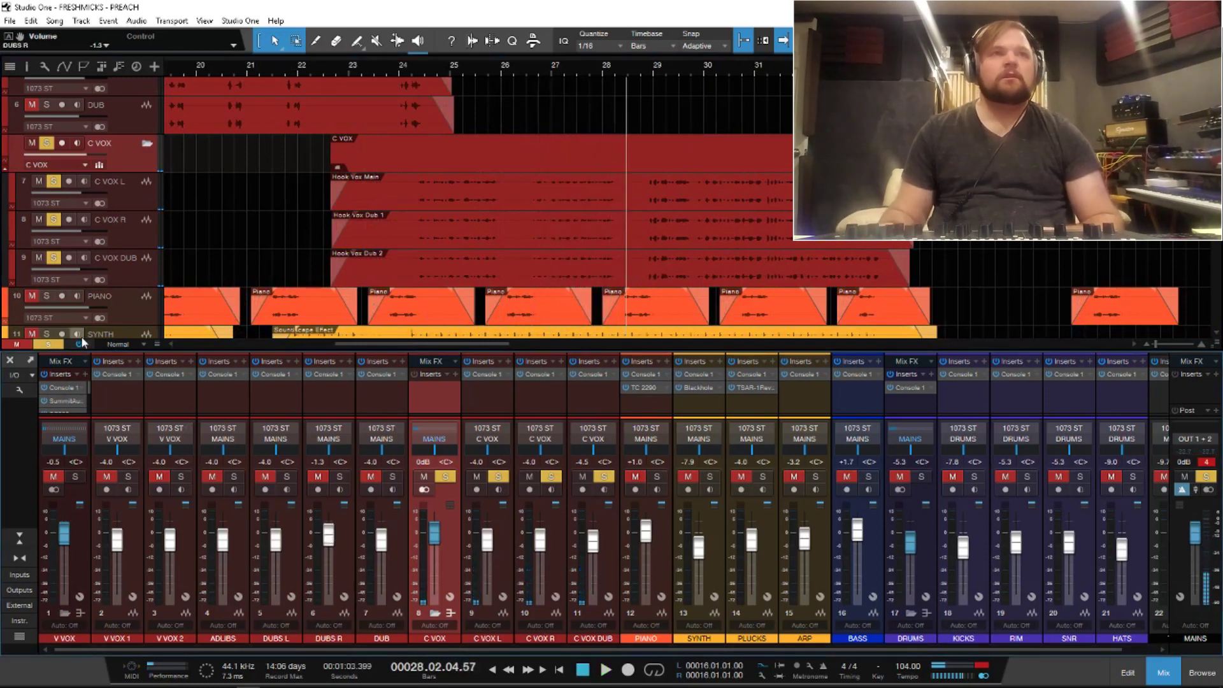
Step: Pan the C VOX L track hard left and the C VOX R track hard right
click(133, 195)
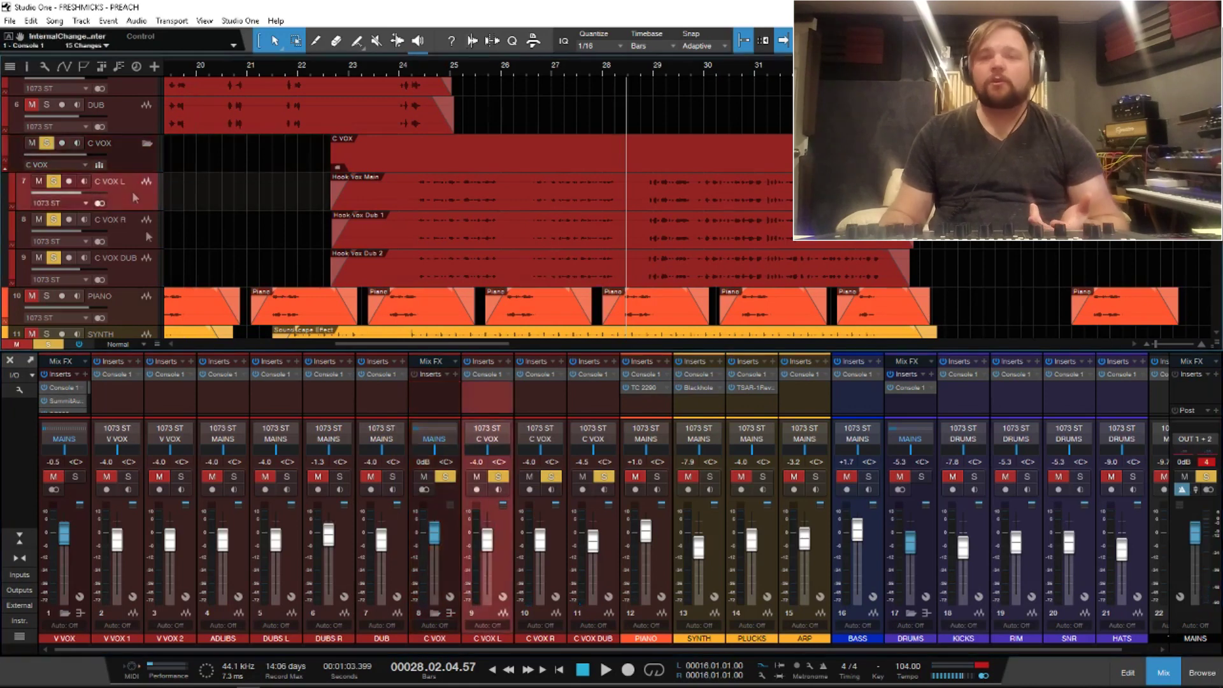
drag(479, 454, 454, 458)
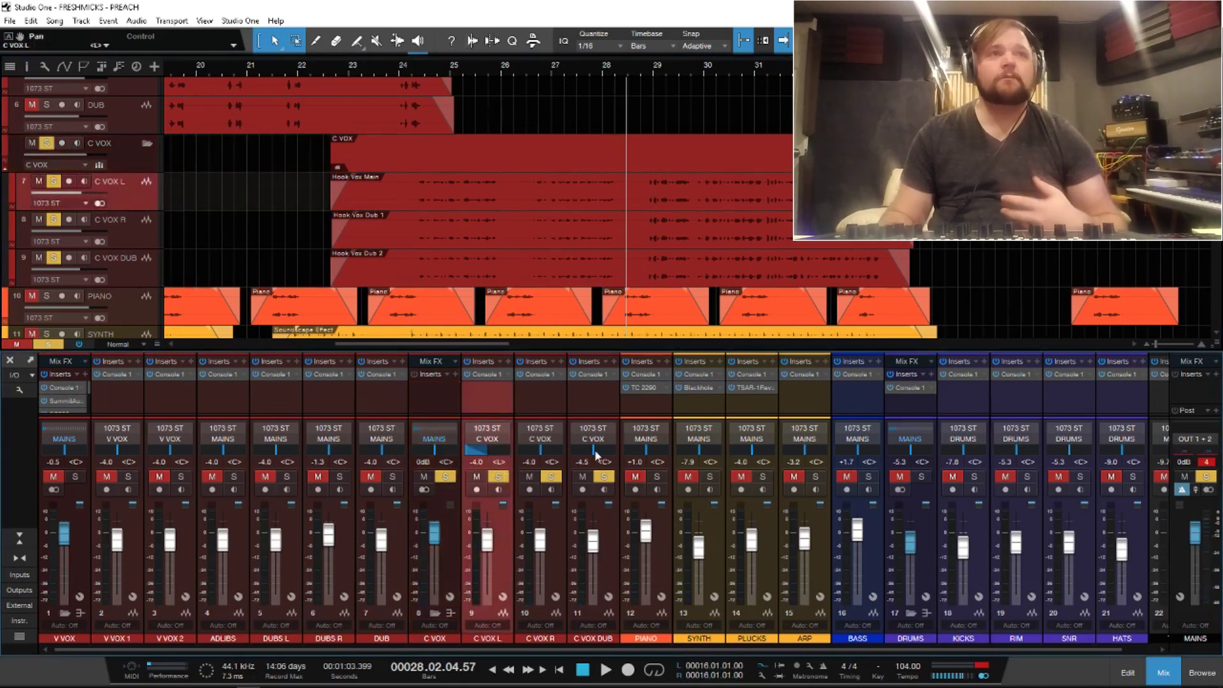
drag(540, 453, 580, 455)
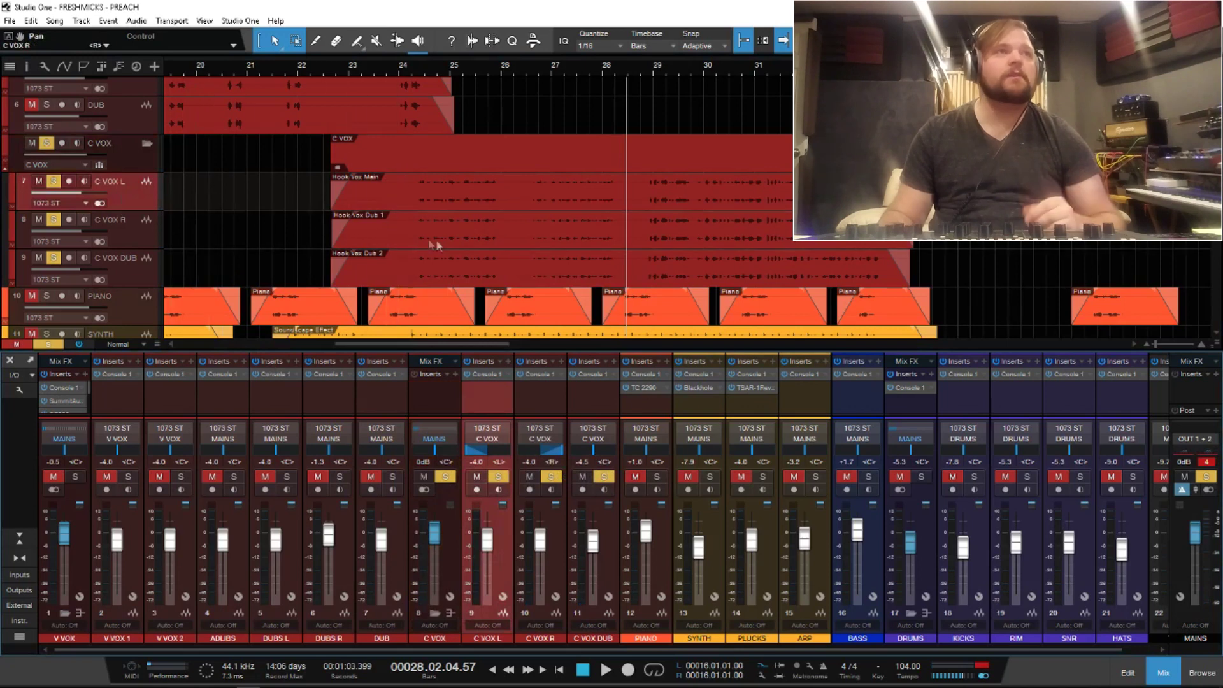
Step: Return the C VOX L track's pan to centre and pan the C VOX R track hard left
click(499, 462)
text(c)
key(Return)
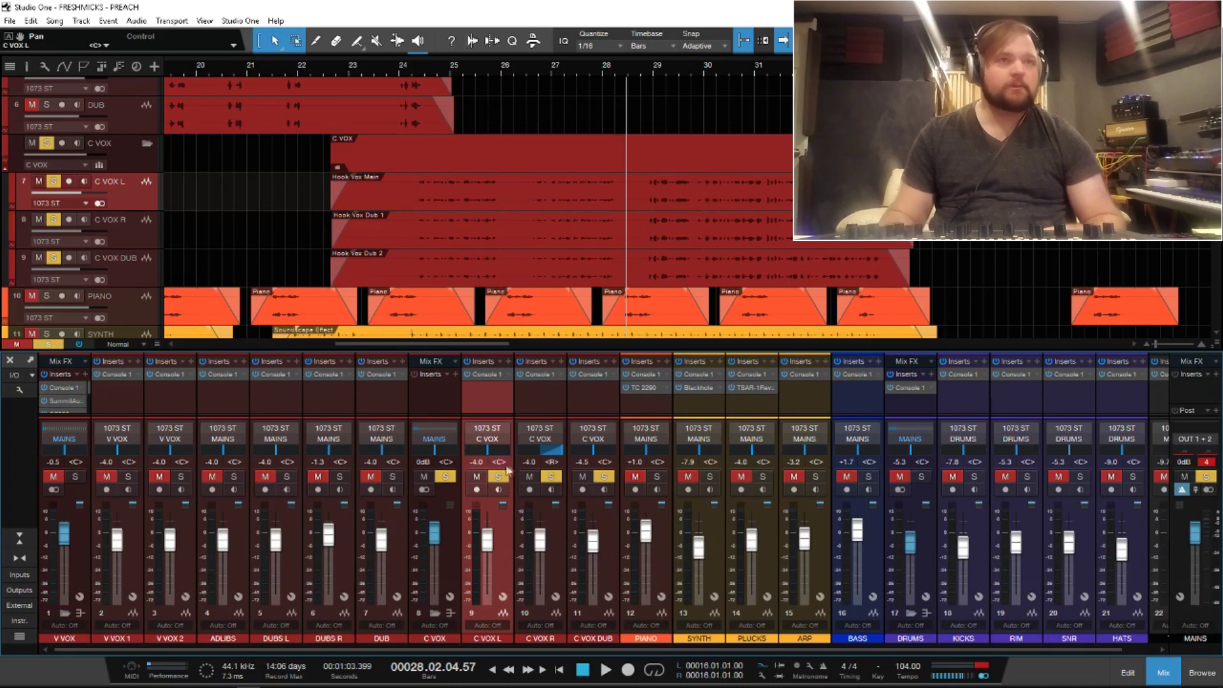
click(548, 463)
text(l10)
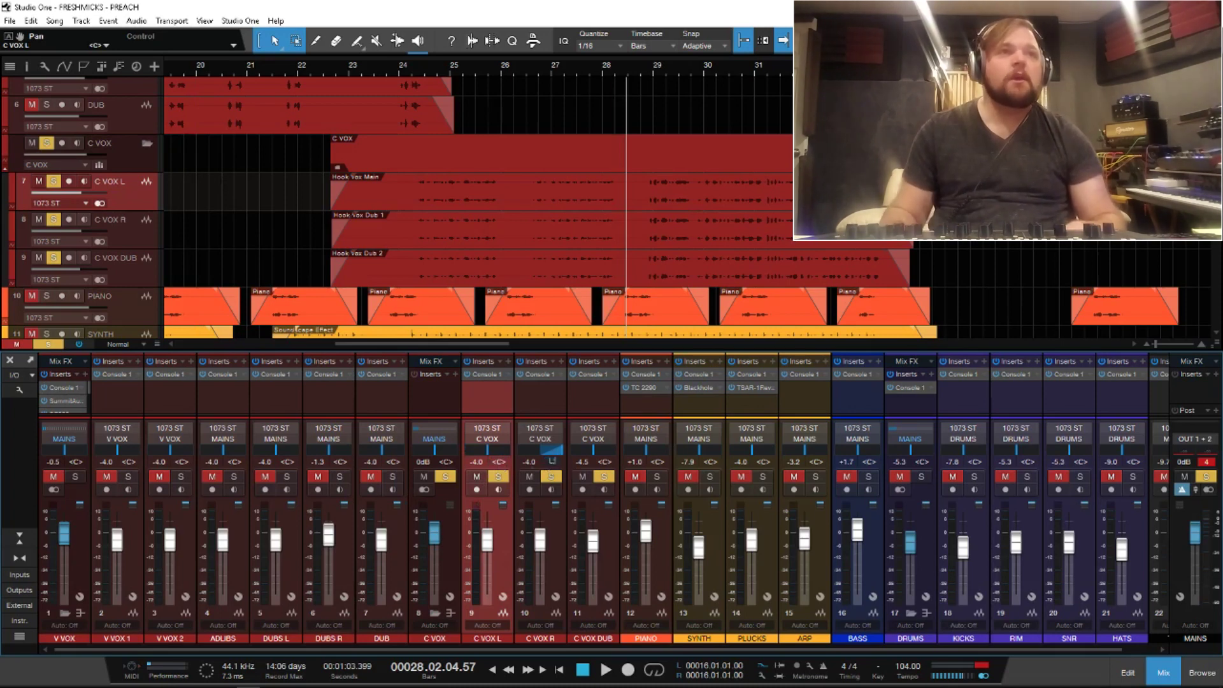
key(Return)
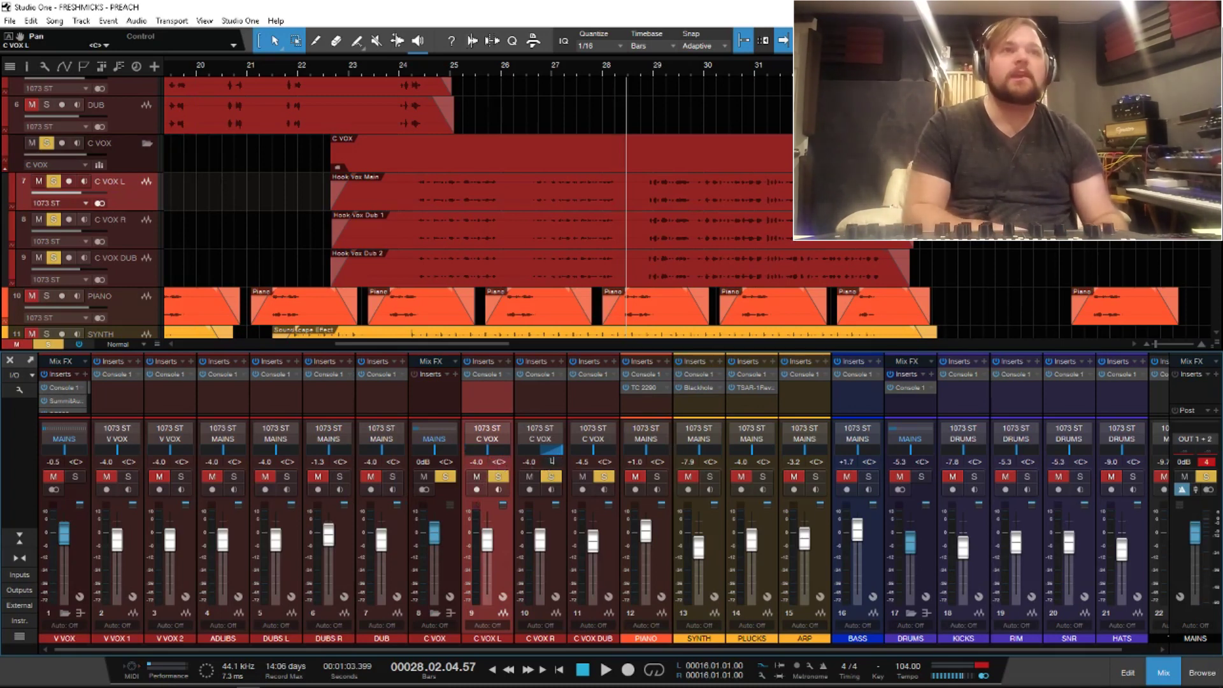
key(Return)
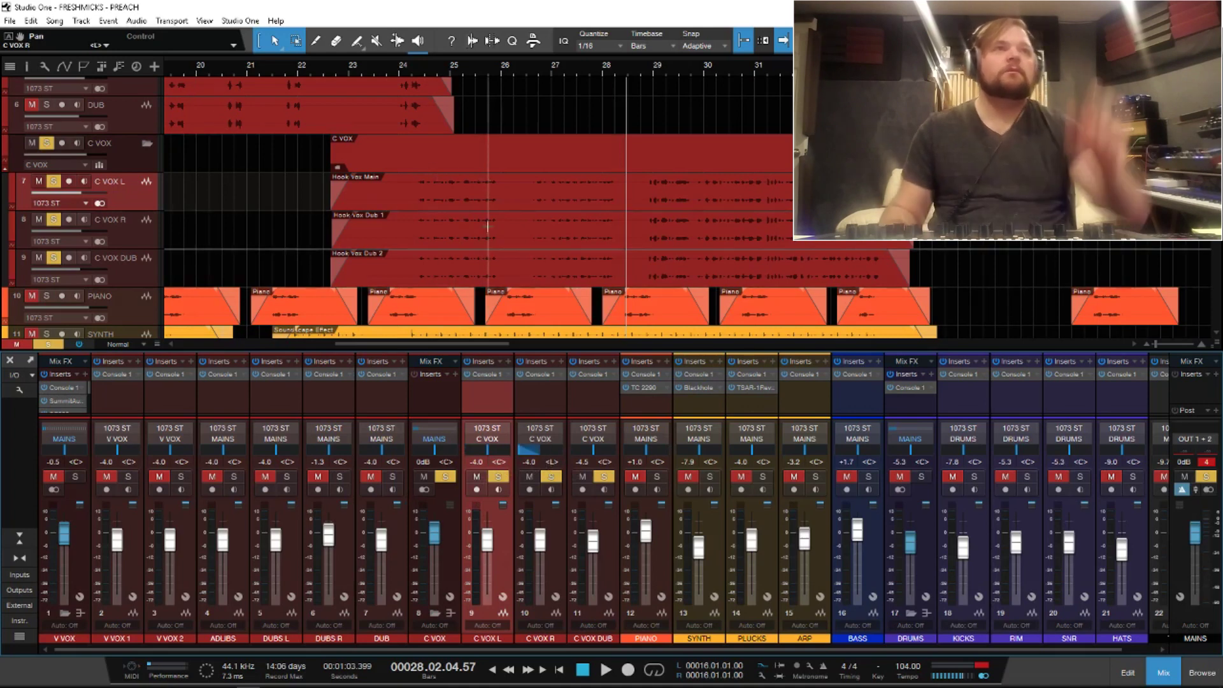
Step: Rename the C VOX L track to C VOX MAIN
double_click(108, 184)
click(136, 184)
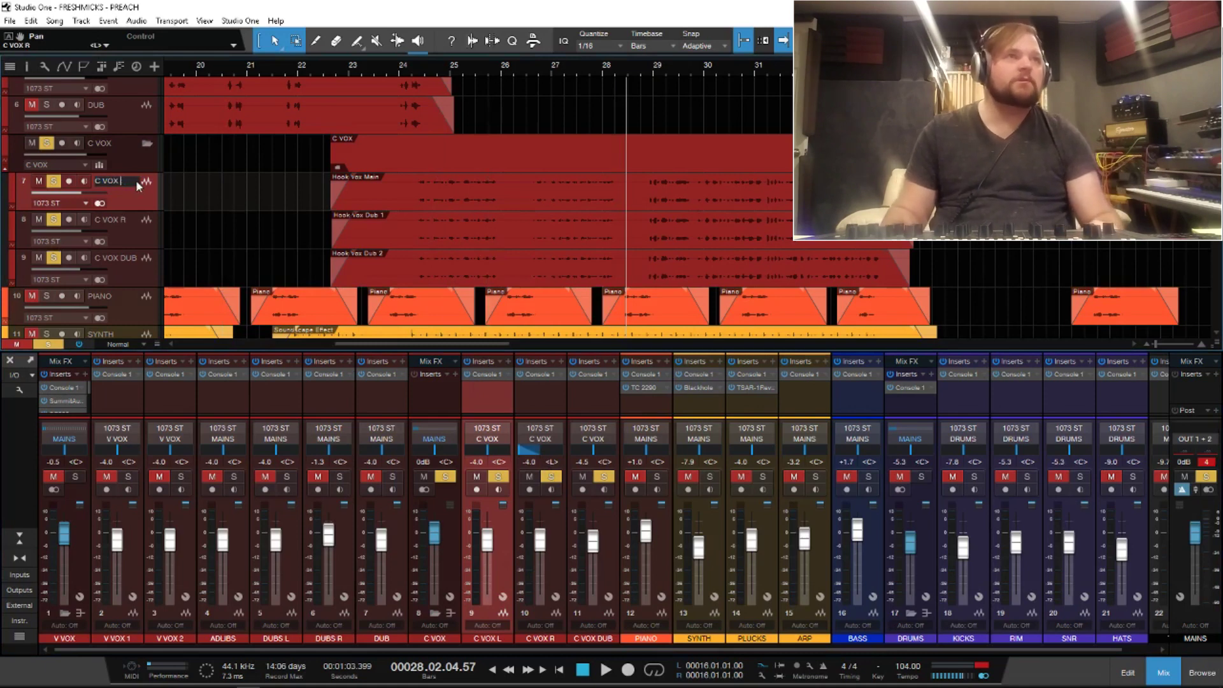
text(MAIN)
key(Return)
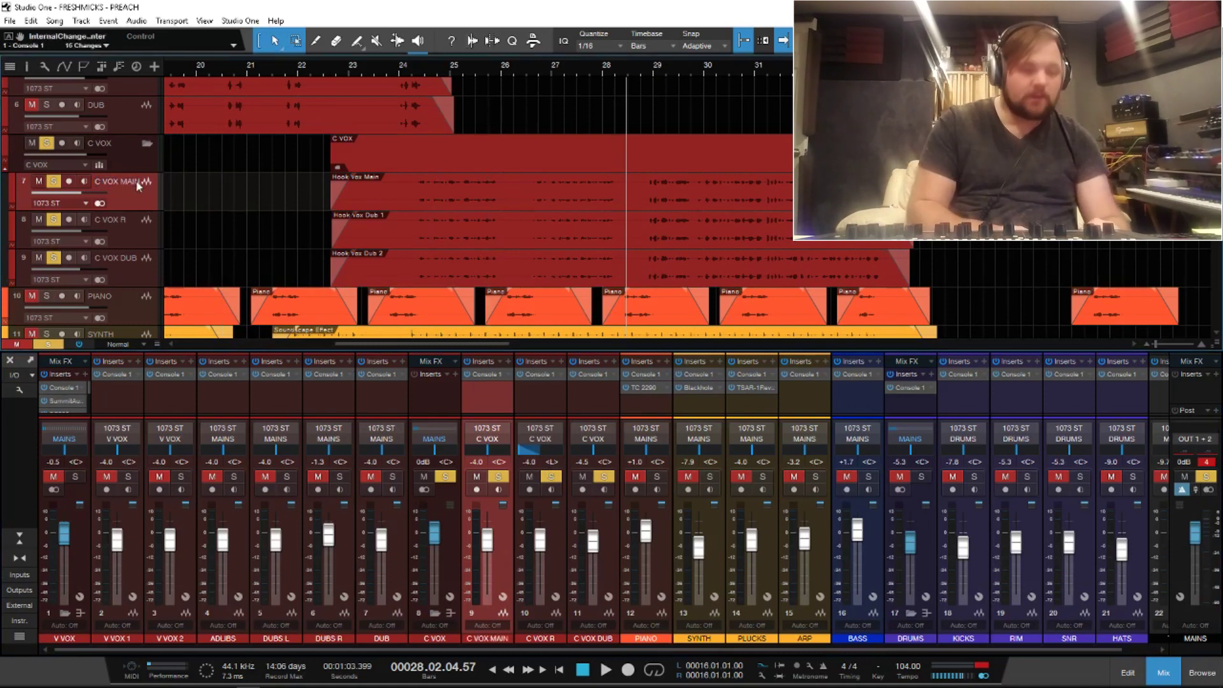
Step: Rename the C VOX R track to C VOX L and the C VOX DUB track to C VOX R
click(122, 226)
double_click(113, 222)
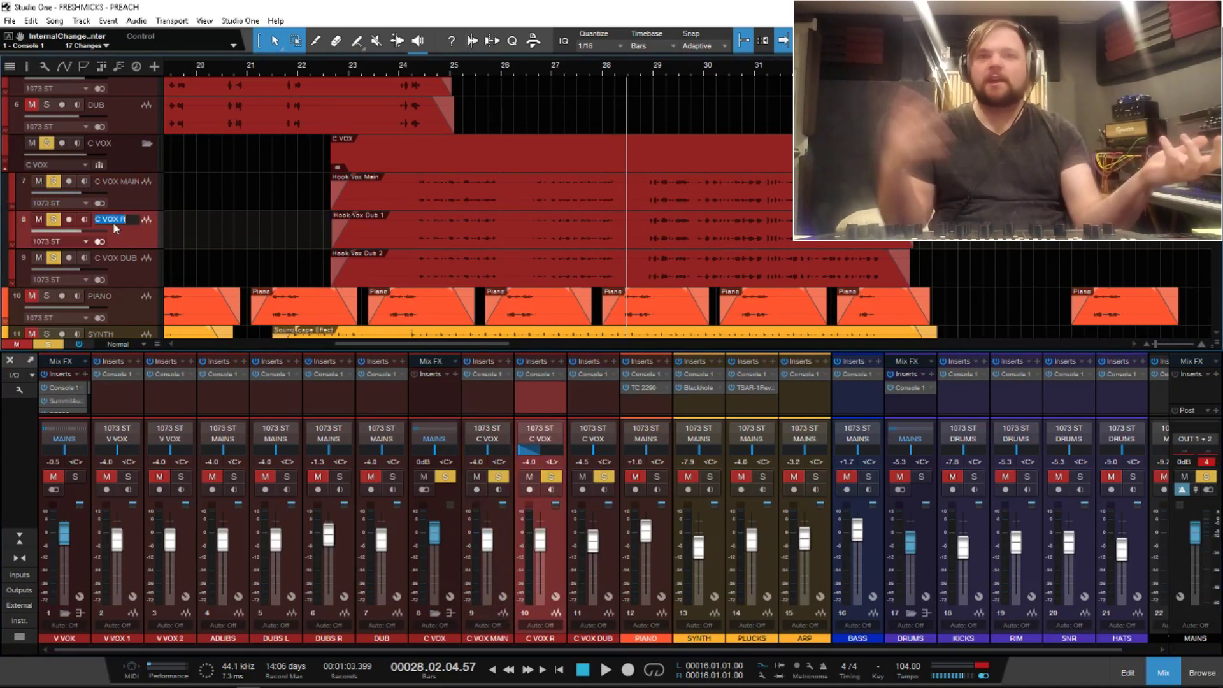
text(C VOX L)
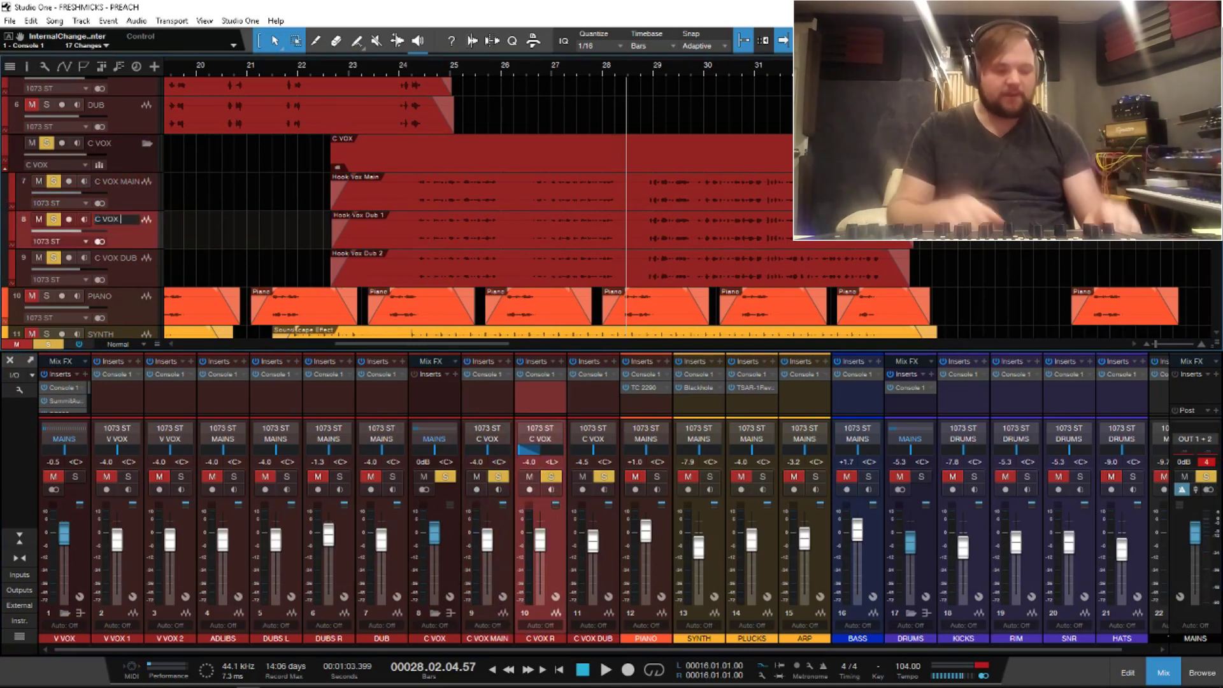
key(Tab)
text(C V)
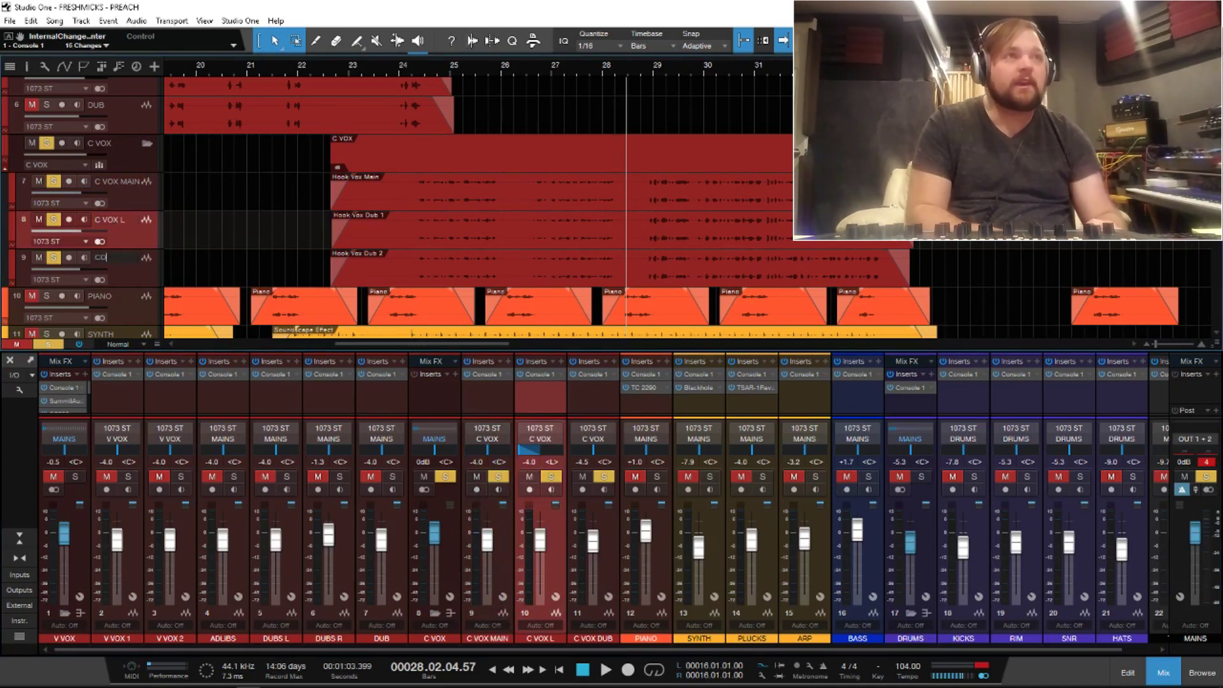
text(OX R)
key(Return)
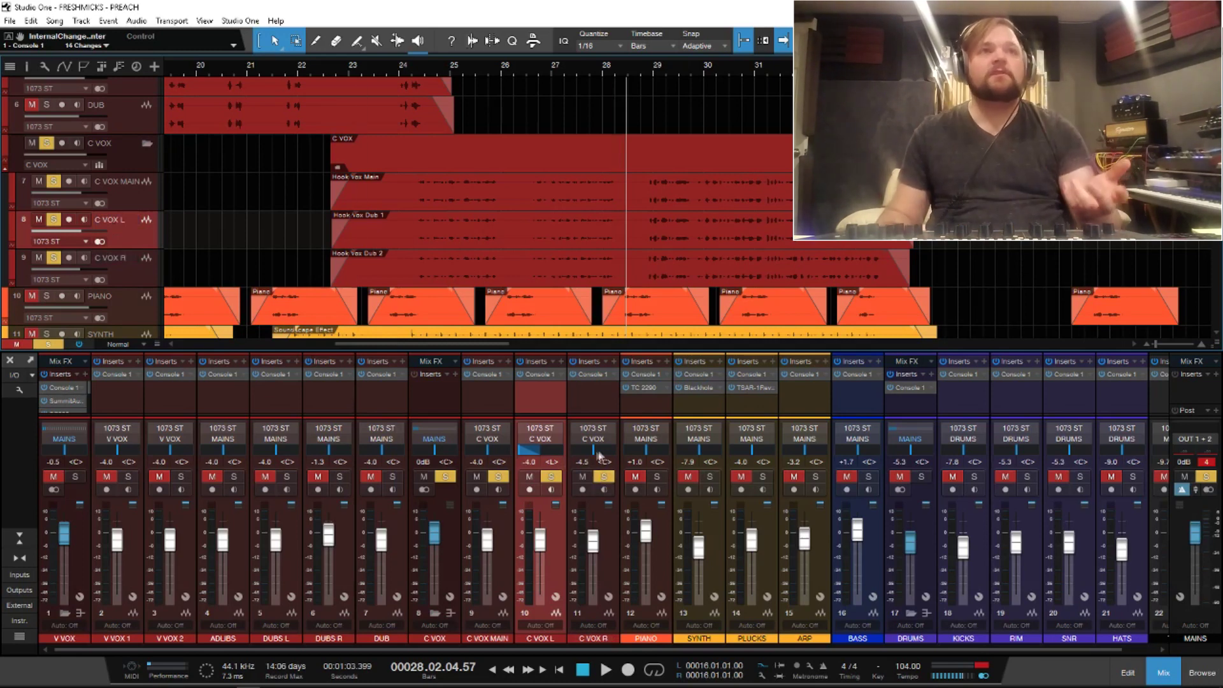
Step: Pan the C VOX R track hard right and audition the soloed vocals from about bar 25
drag(597, 450, 747, 448)
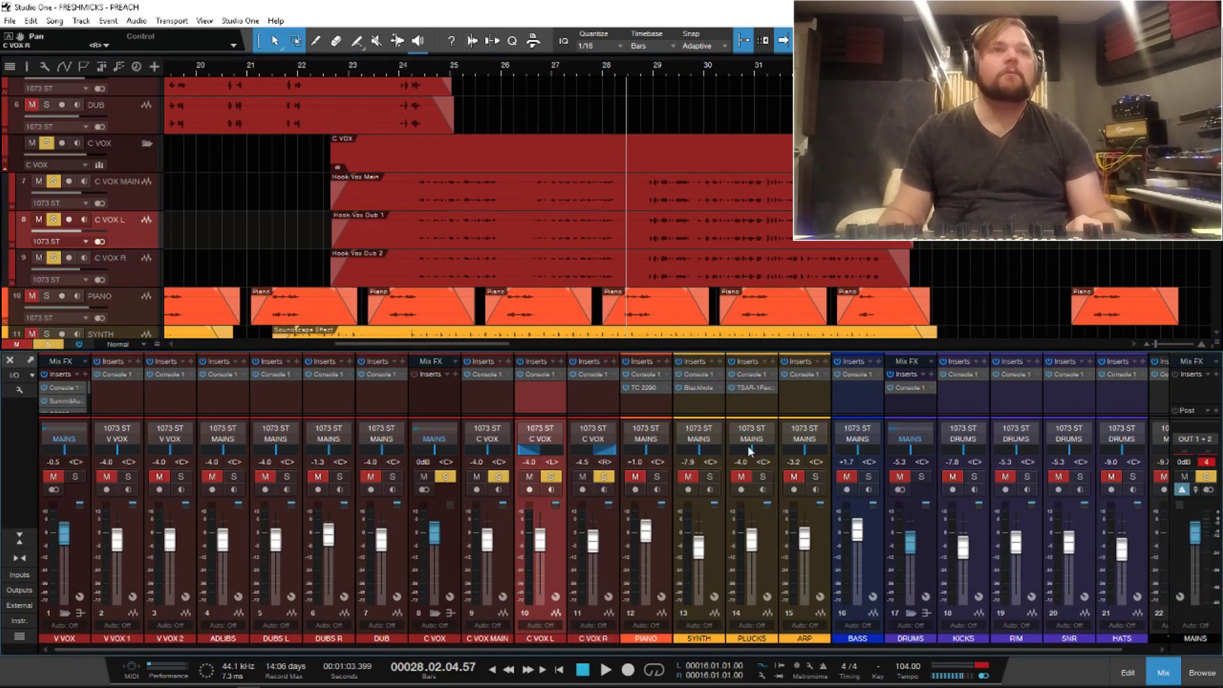
click(453, 71)
key(space)
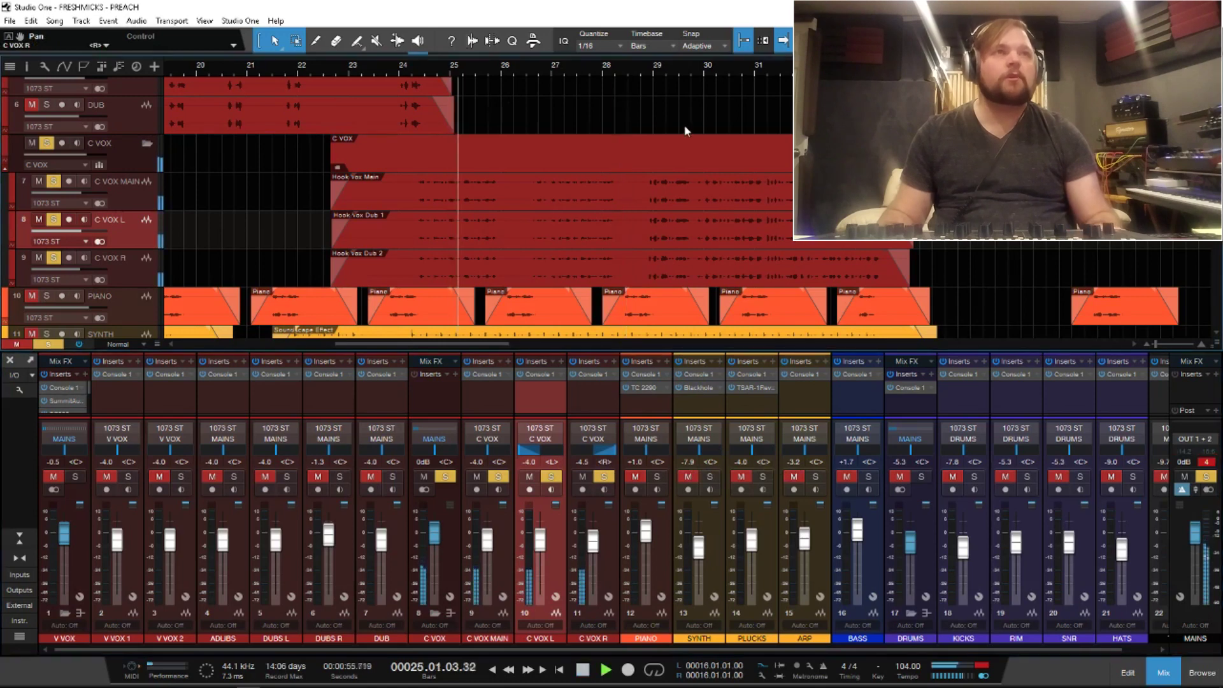
key(space)
Step: Set the C VOX L track's pan to L60 and the C VOX R track's pan to R60
click(552, 461)
text(L60)
key(Return)
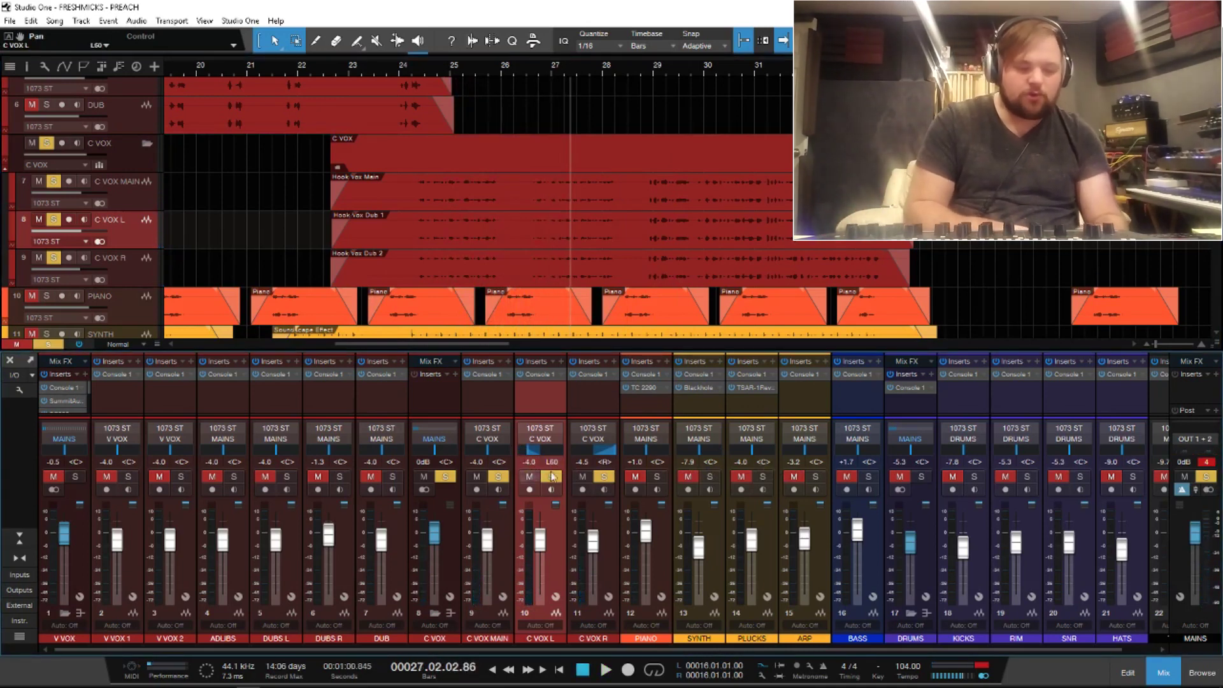
click(607, 461)
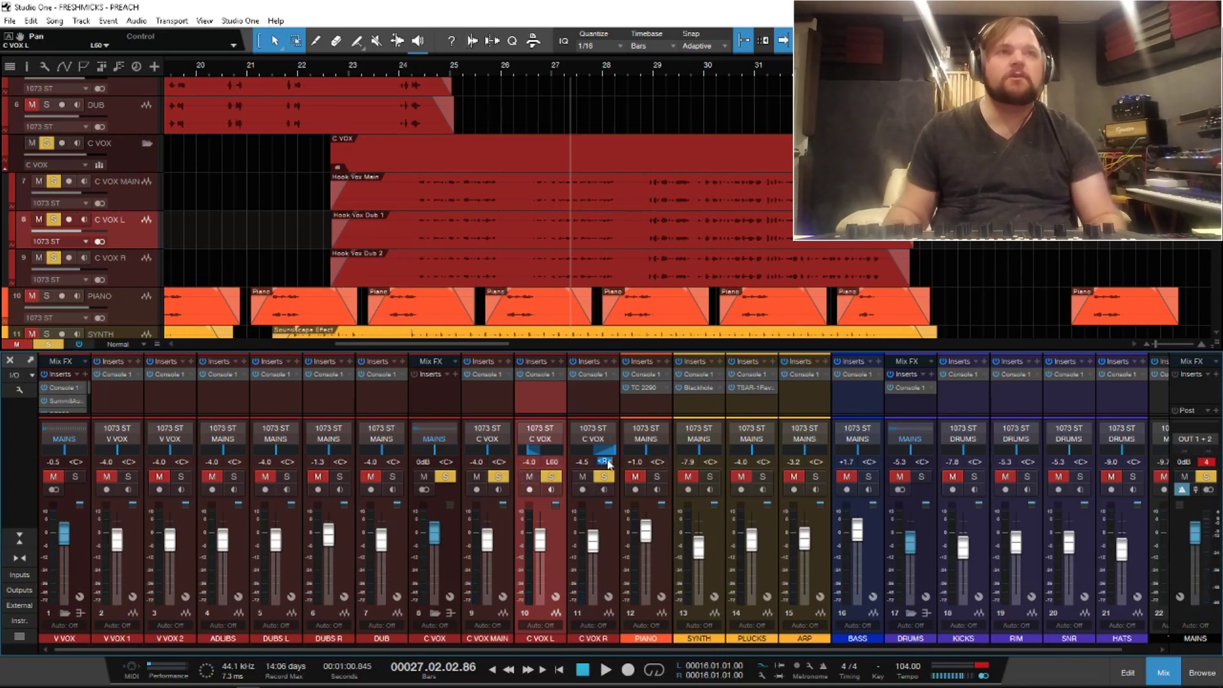
text(R60)
key(Return)
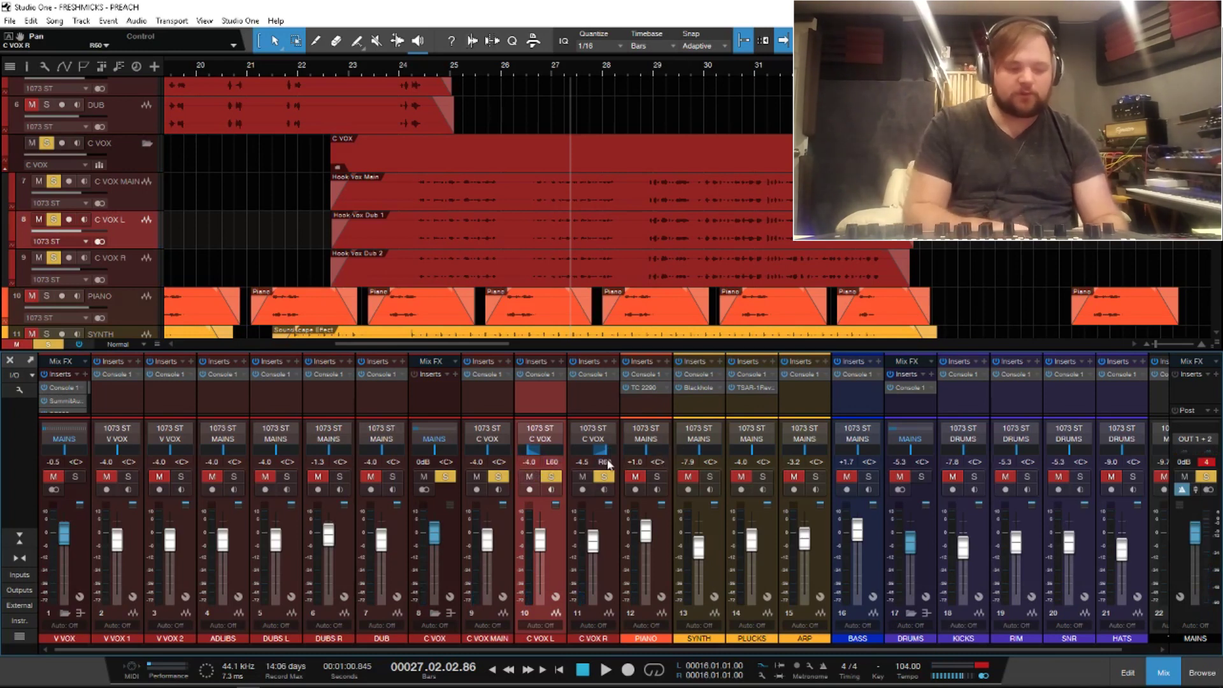
Step: Add Console 1 to the C VOX bus and copy the Summit Audio TLA-100A onto it from the V VOX bus
drag(399, 348, 403, 293)
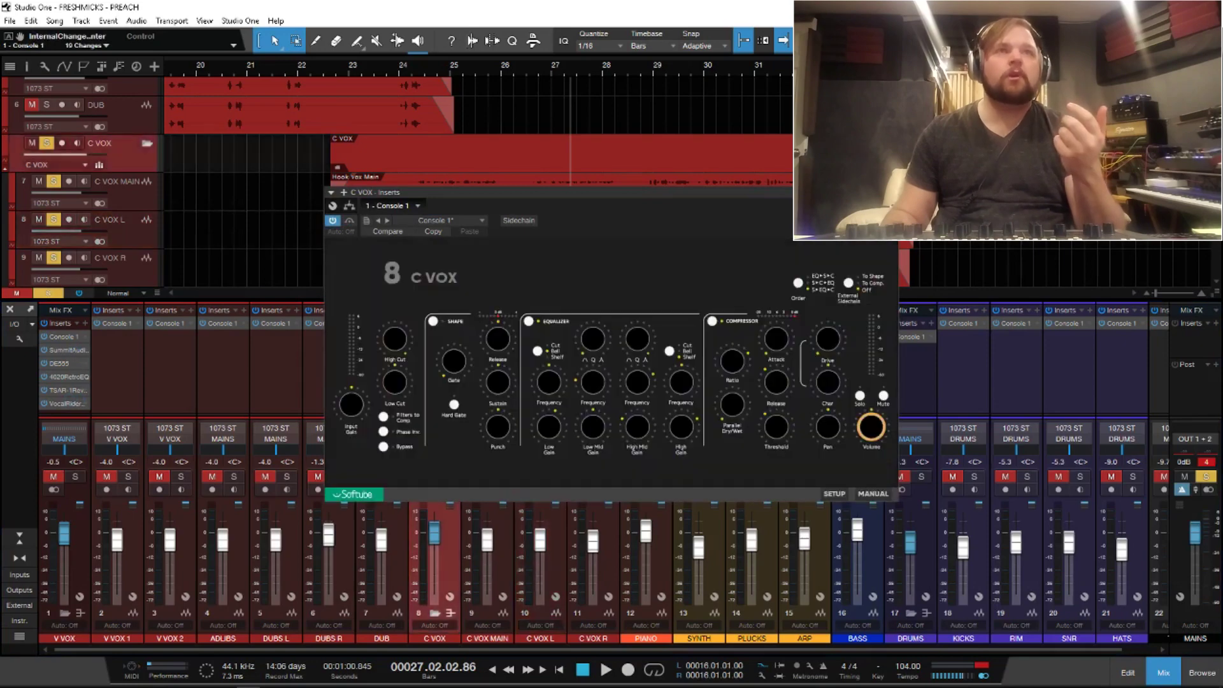
drag(77, 350, 423, 368)
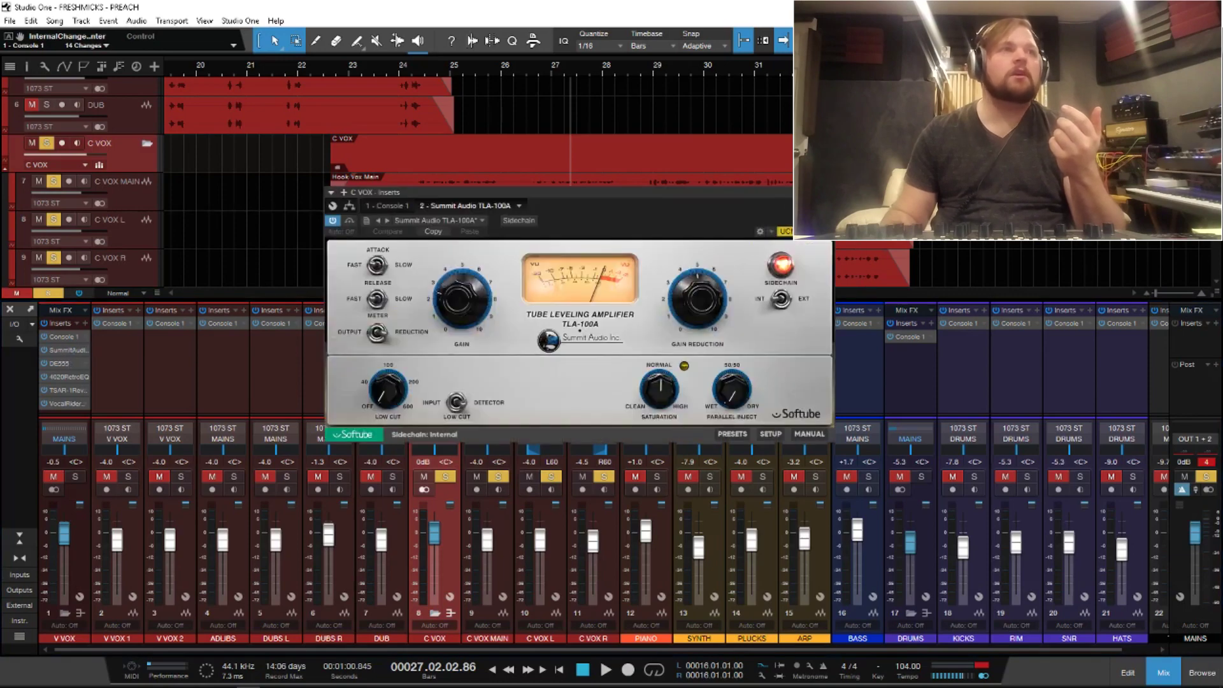
click(826, 192)
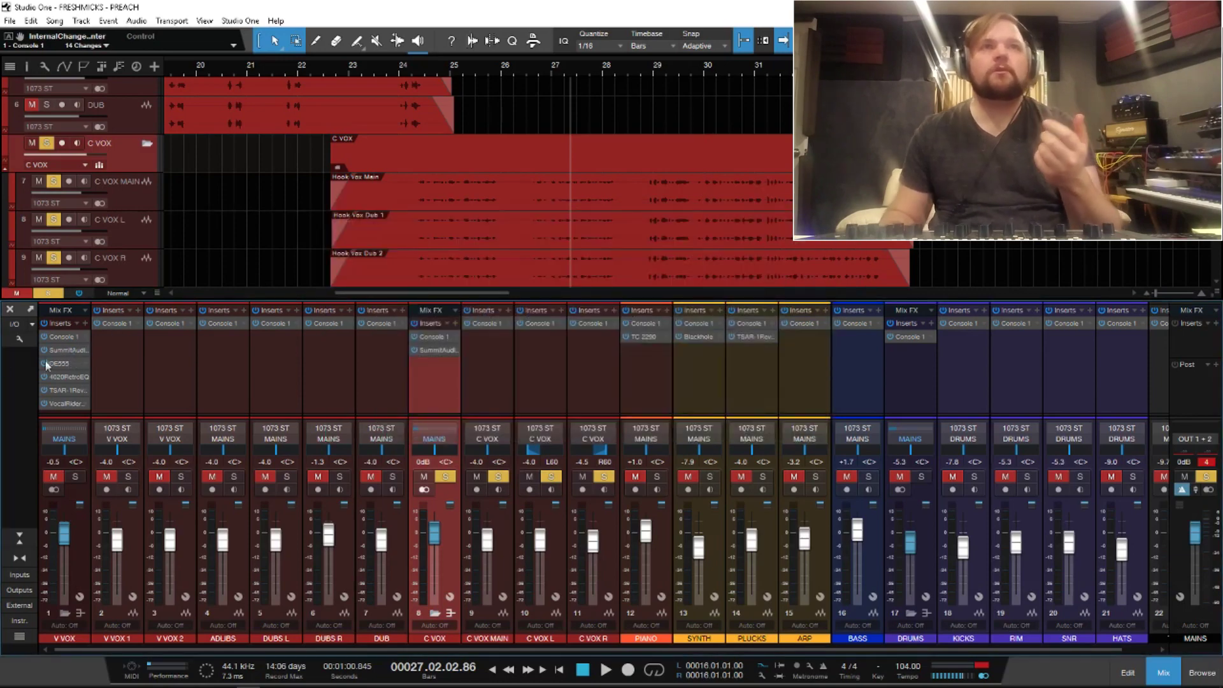
Step: Copy the DE555 de-esser from the V VOX bus to the C VOX bus, after the TLA-100A
drag(62, 364, 430, 370)
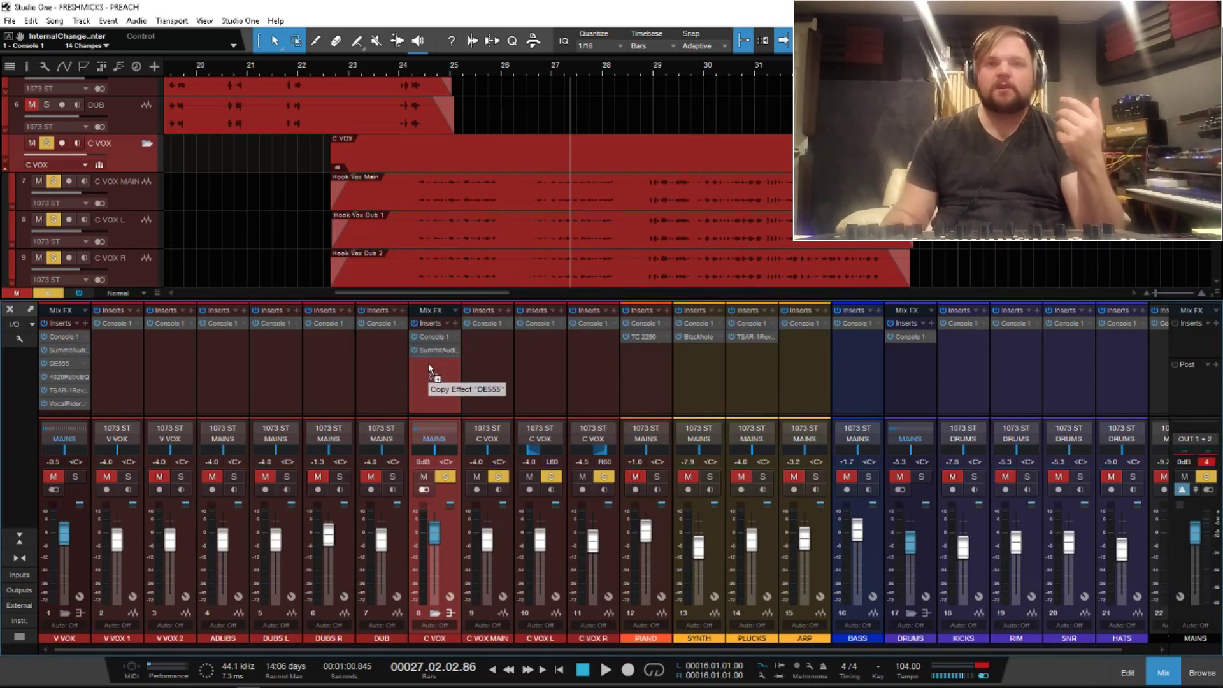
drag(429, 368, 430, 368)
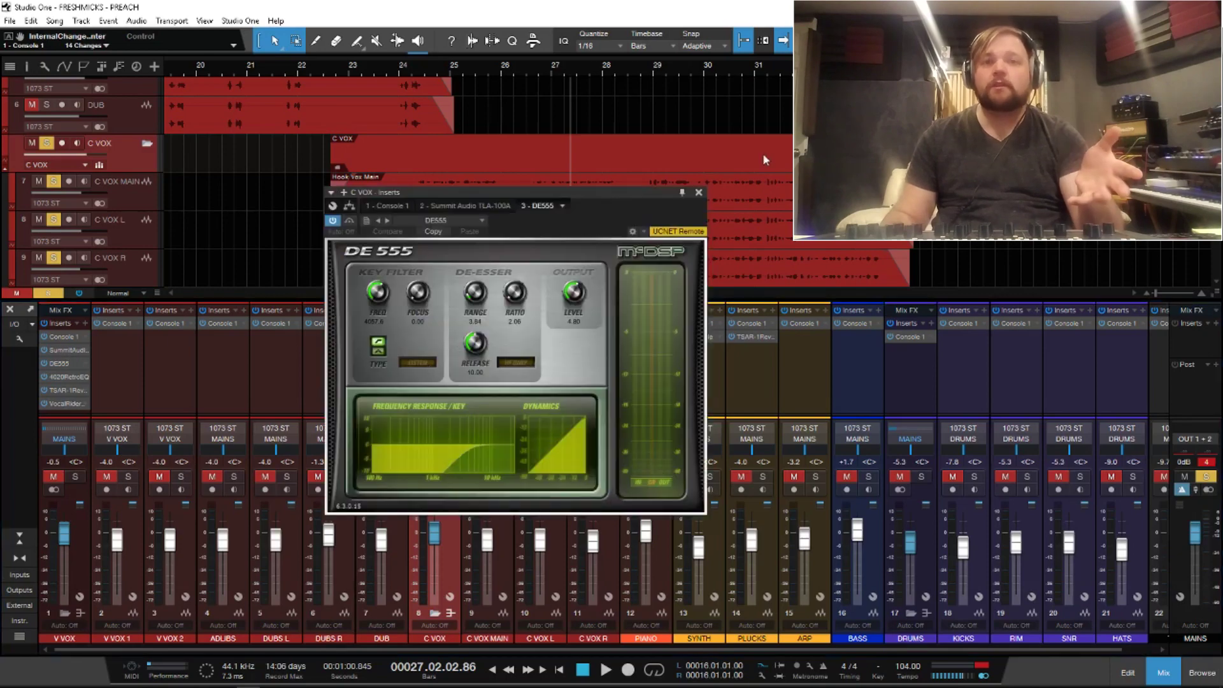
click(698, 191)
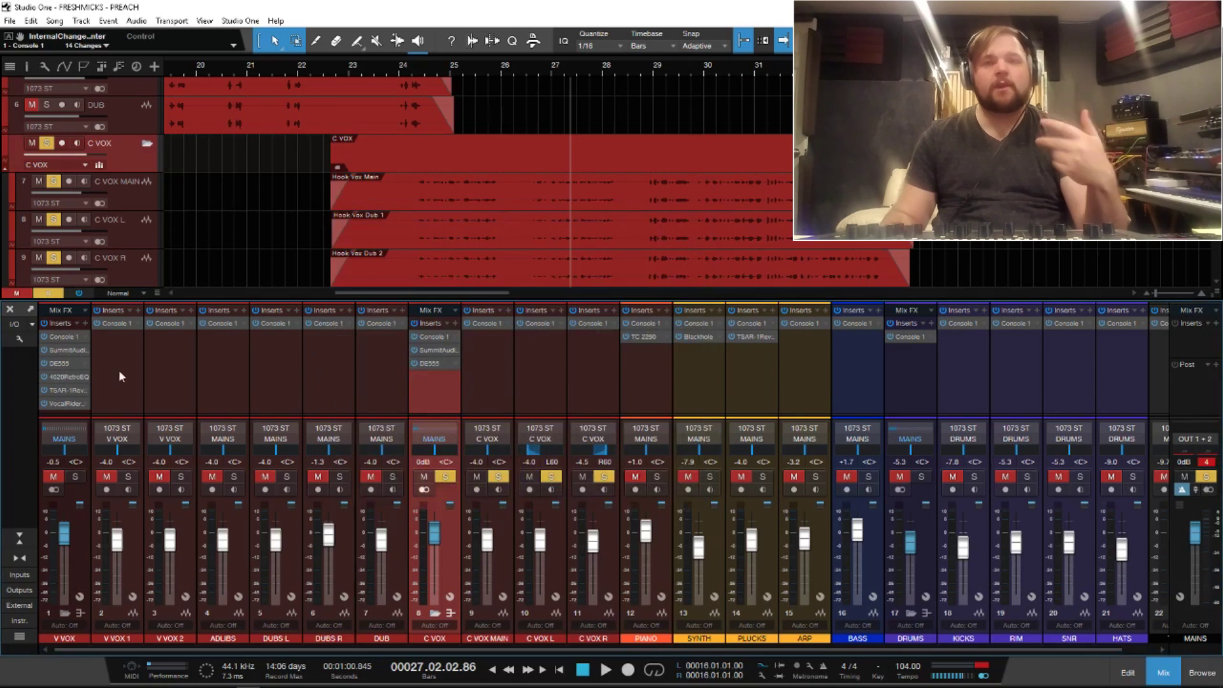
Step: Copy the 4020 Retro EQ from the V VOX bus to the C VOX bus and set its HF gain to 5.40 dB
drag(67, 382, 444, 400)
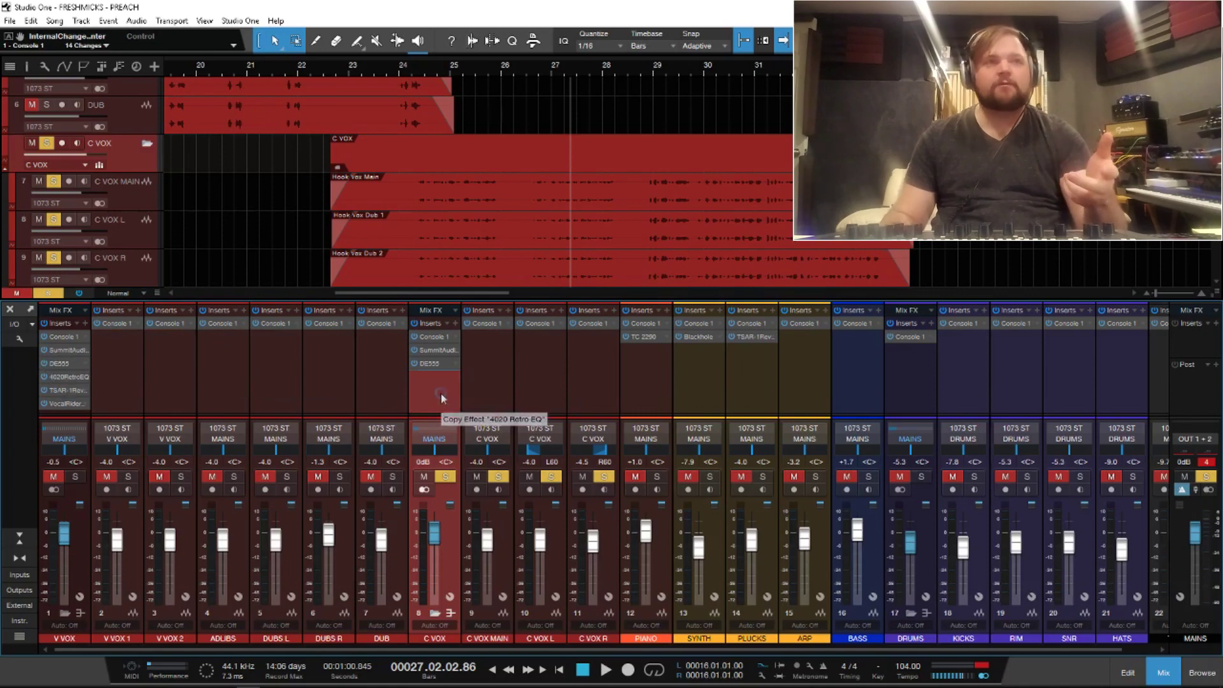
drag(444, 400, 432, 396)
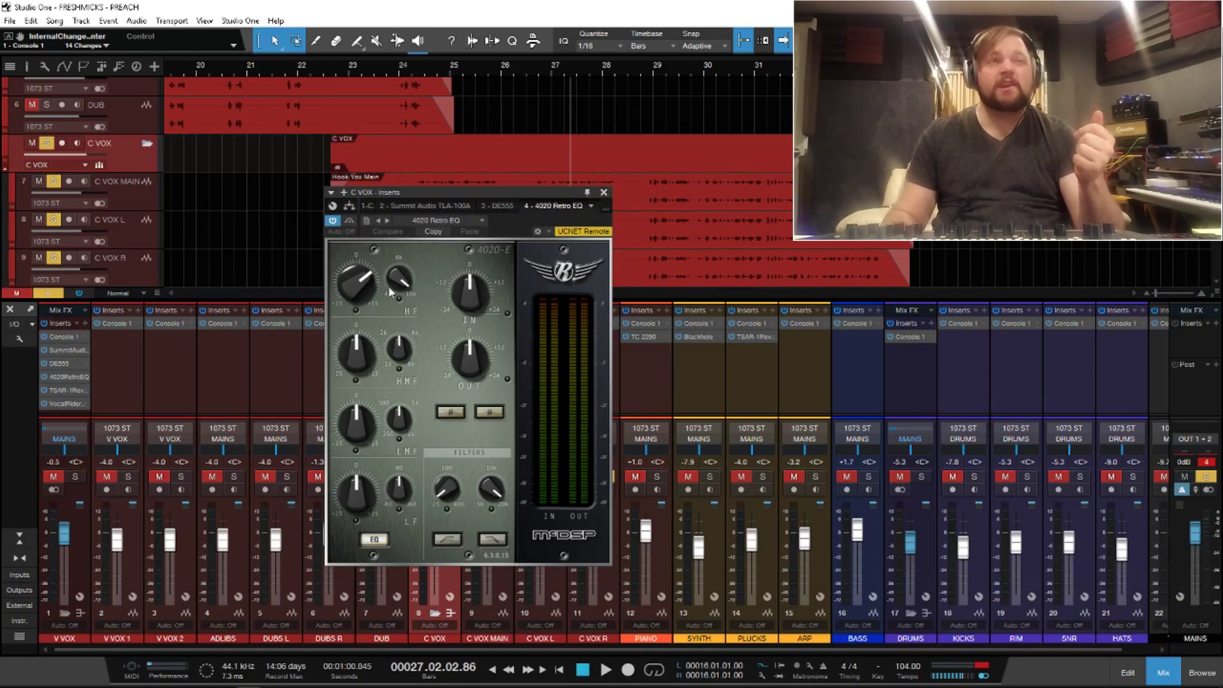
drag(356, 291, 360, 286)
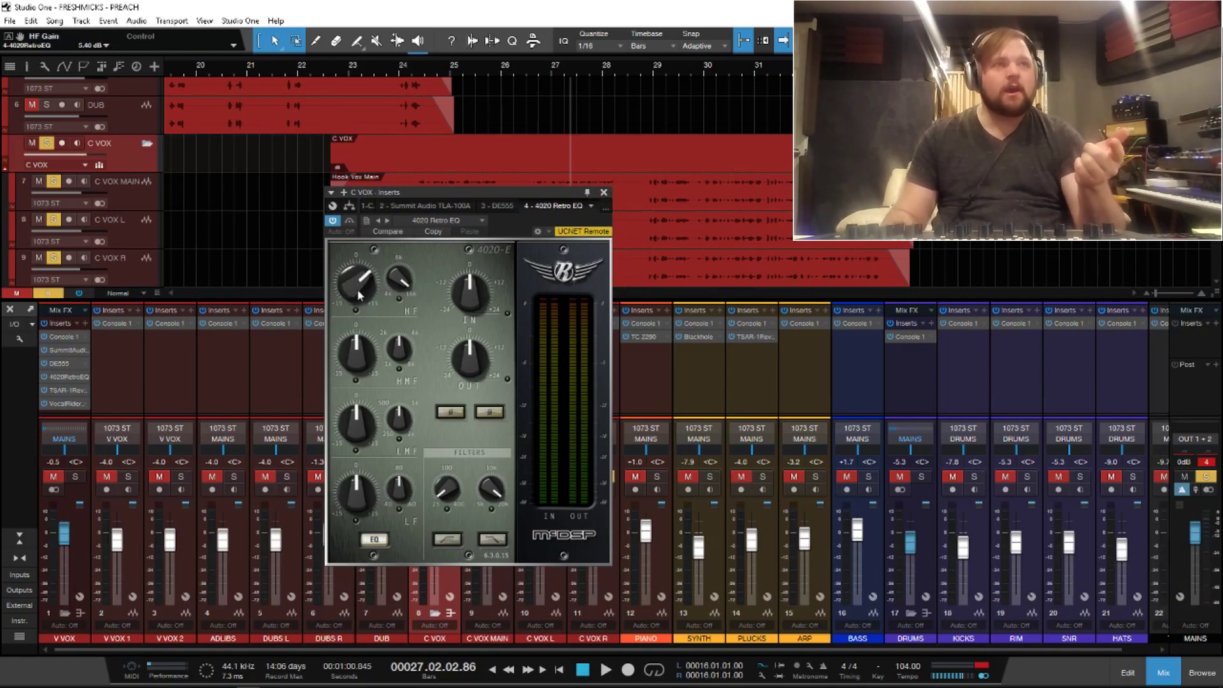
Step: Solo the V VOX bus and play the verse-to-chorus transition from bar 22, setting V VOX volume to -1.0 dB and C VOX to +3.8 dB
click(605, 192)
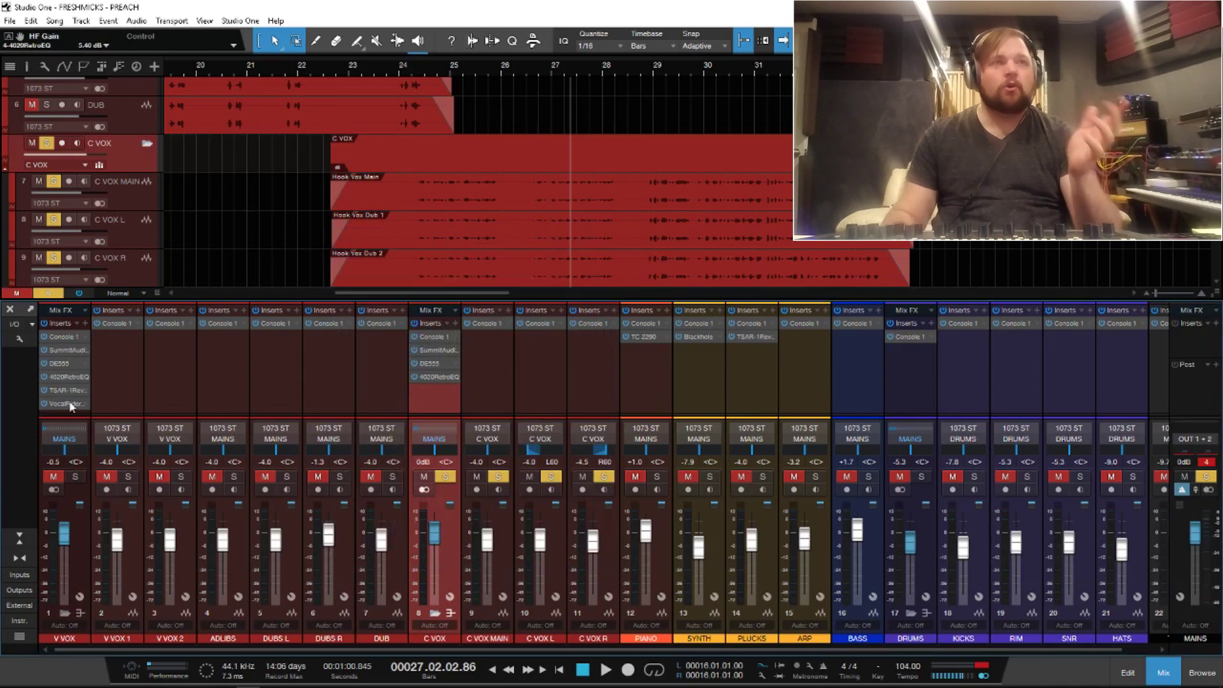
key(space)
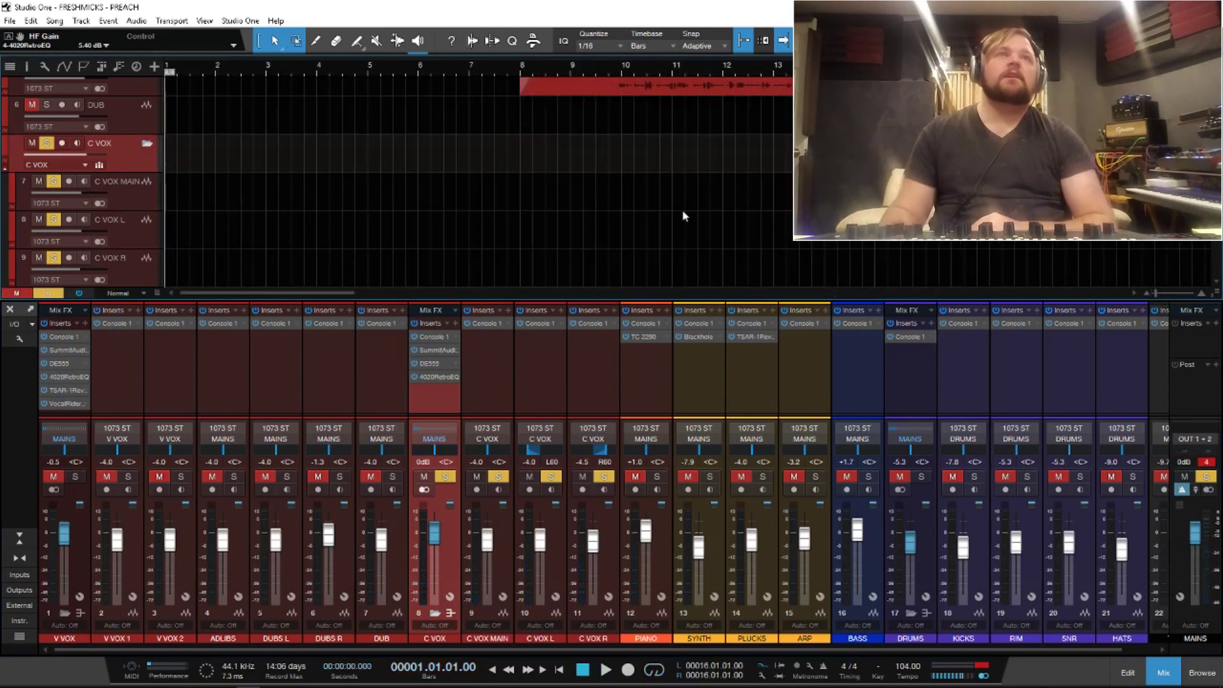
key(w)
key(w)
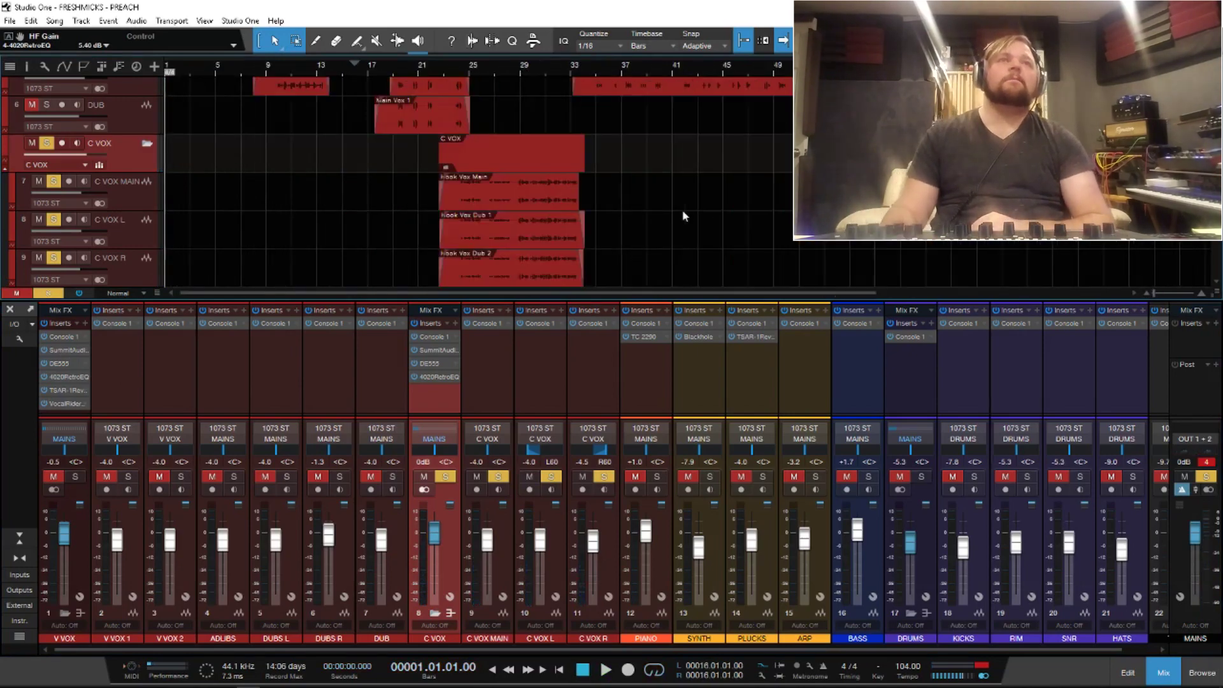
key(e)
key(e)
click(531, 68)
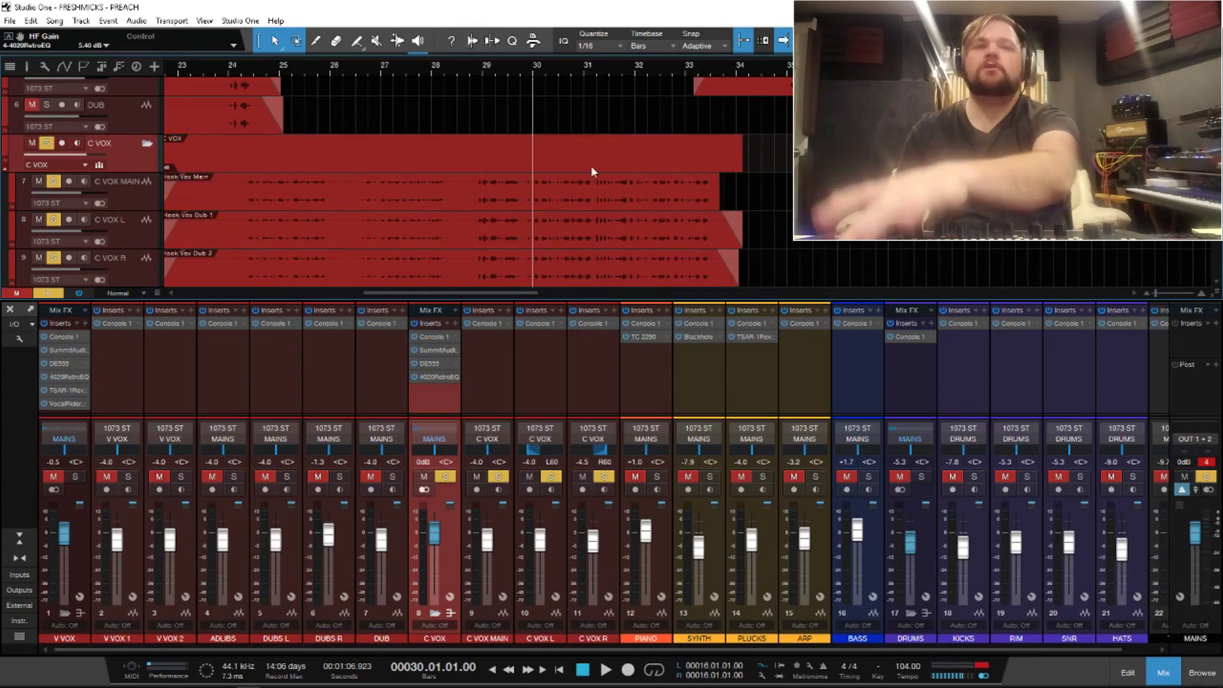
key(w)
key(shift+w)
scroll(310, 147, up, 5)
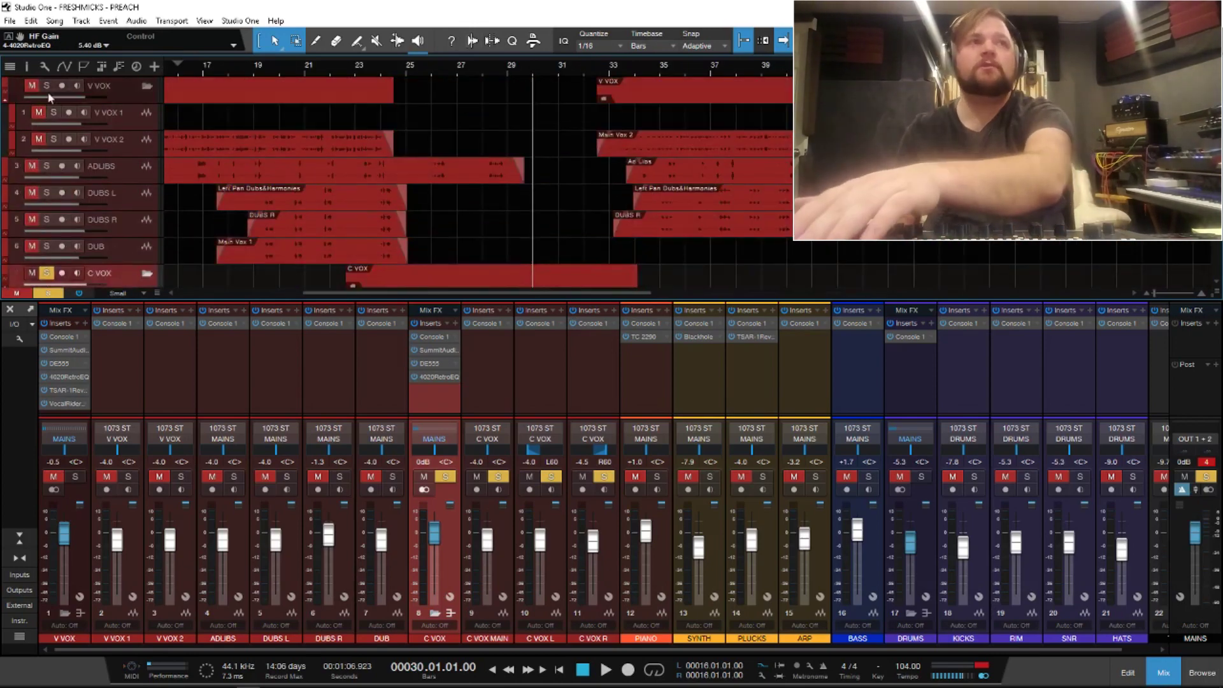
click(335, 69)
key(space)
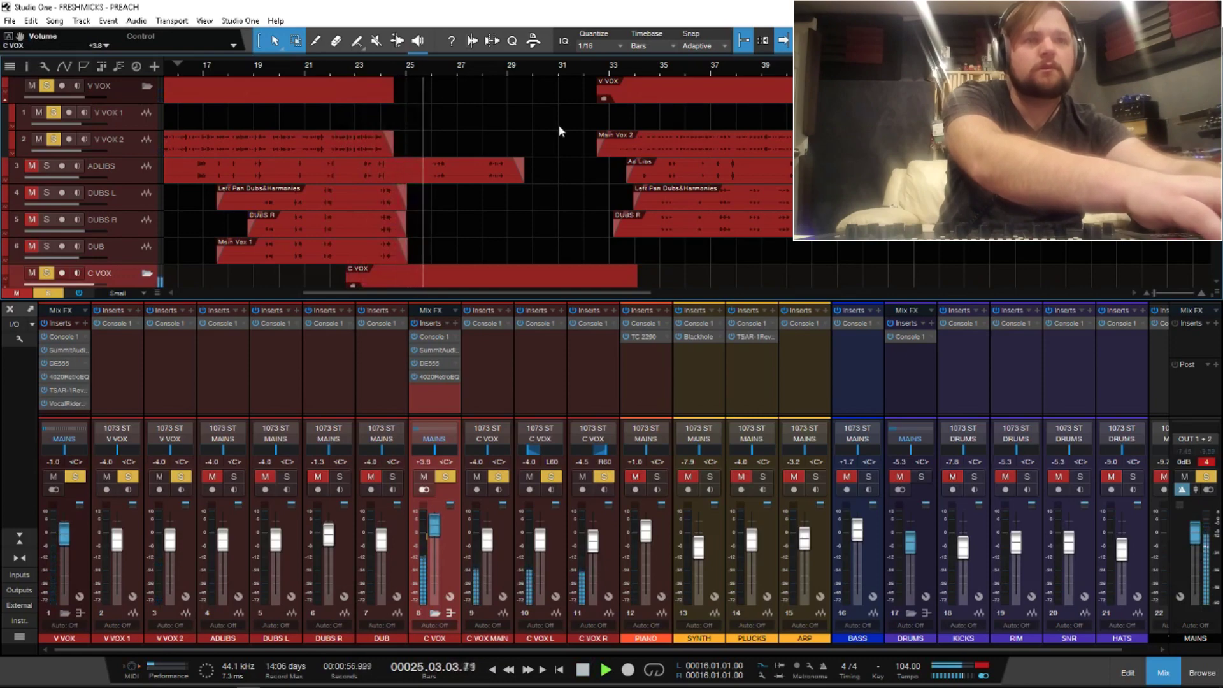
key(space)
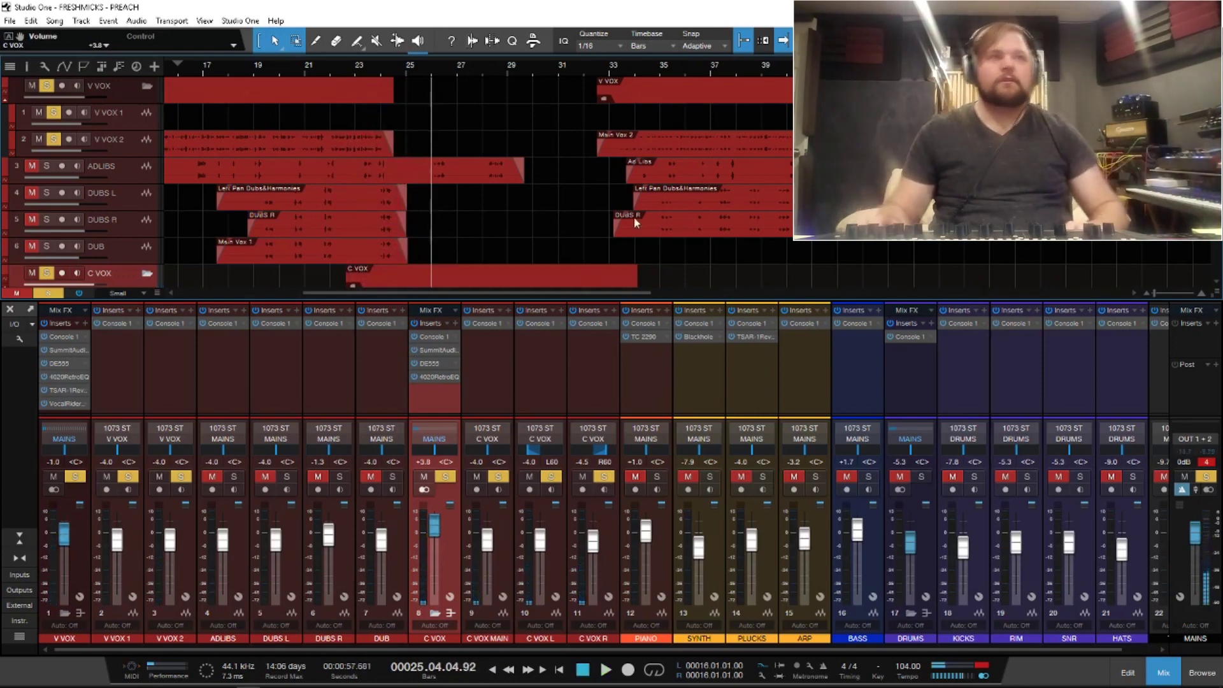
Step: Adjust the Console 1 channel strip settings on the C VOX bus
scroll(635, 223, down, 5)
scroll(635, 223, up, 1)
drag(628, 235, 574, 153)
drag(493, 180, 494, 179)
click(676, 199)
click(111, 164)
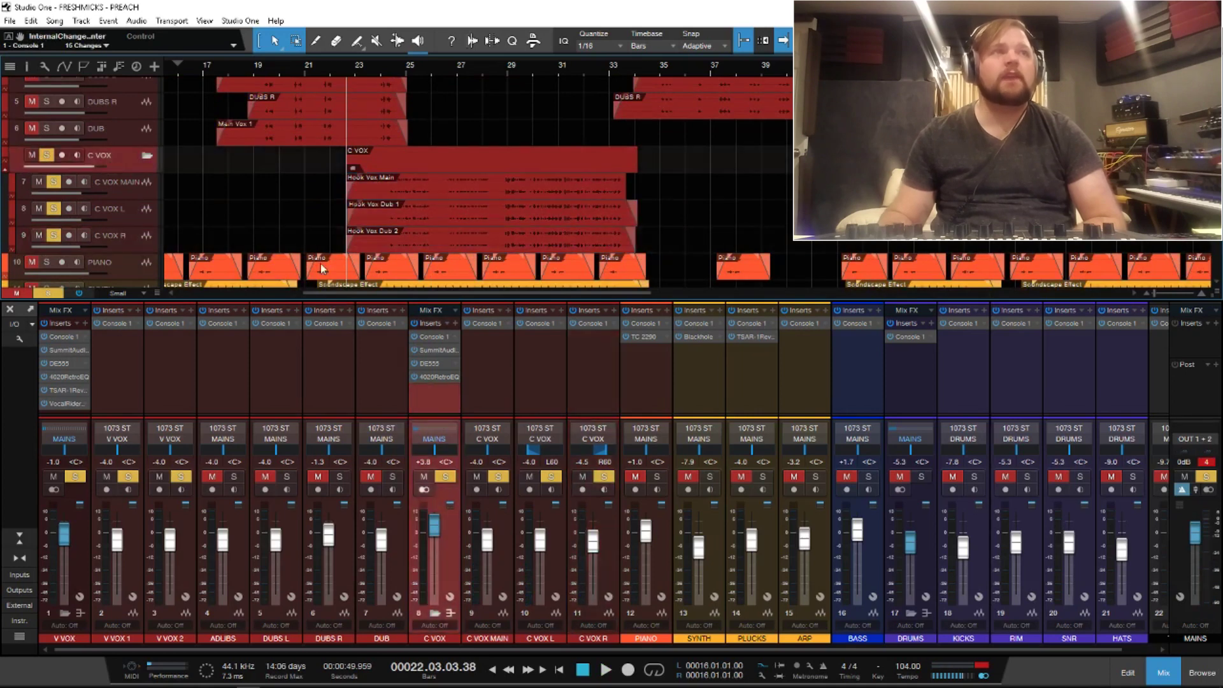
Step: Add an Analog Delay after the 4020 Retro EQ on the C VOX bus and set its mix to 25.5 %
click(454, 324)
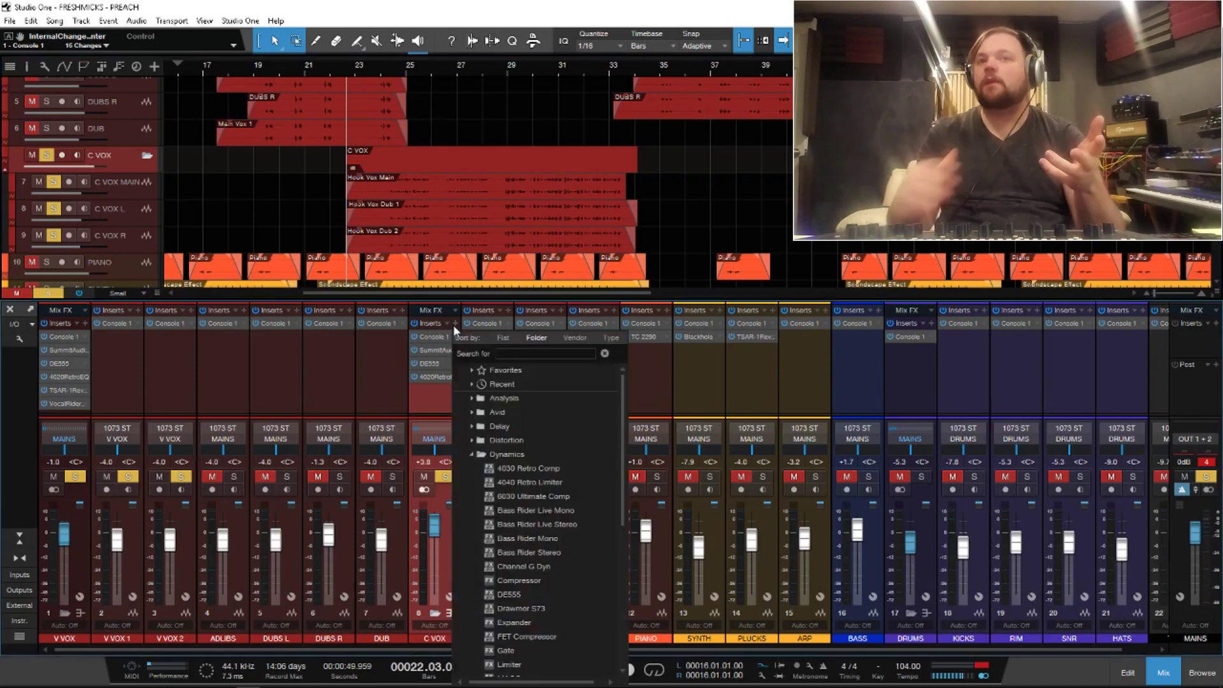
click(500, 426)
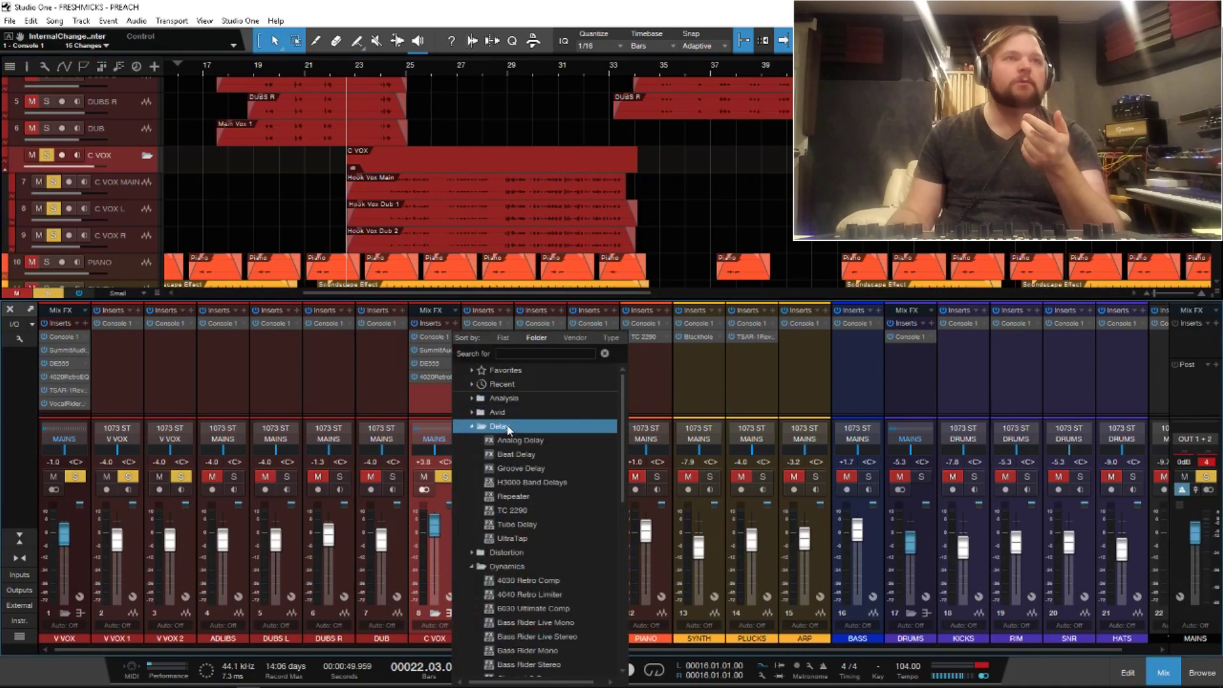
click(564, 441)
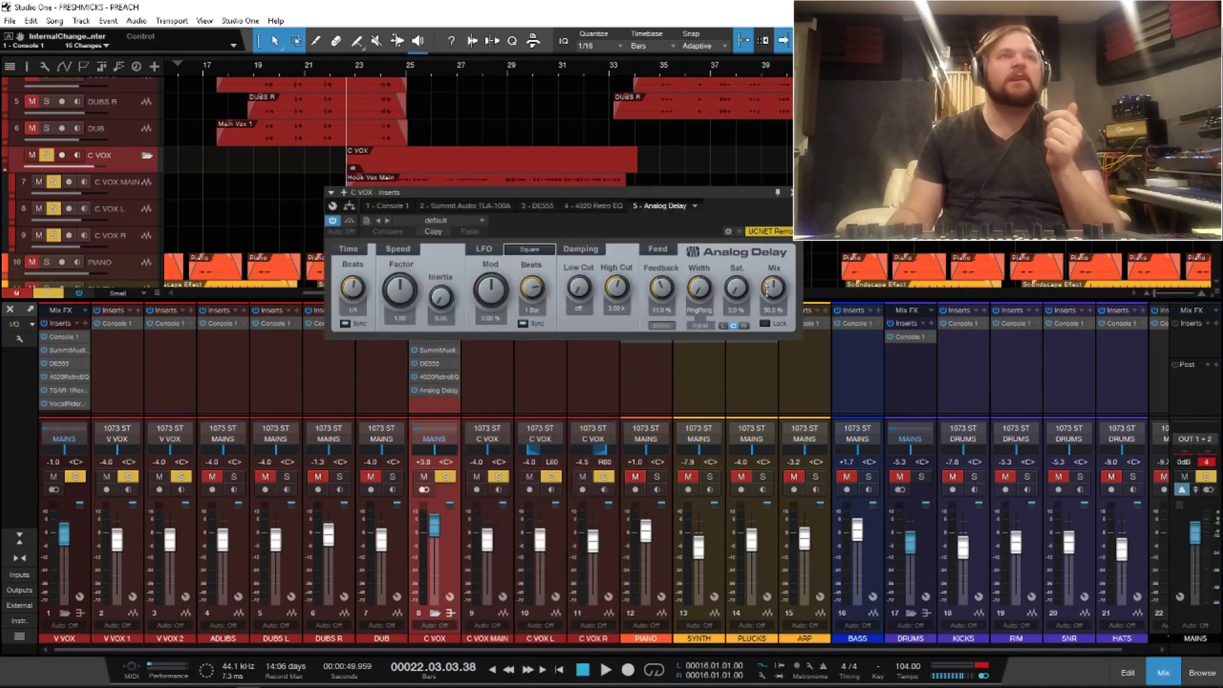
drag(767, 288, 767, 319)
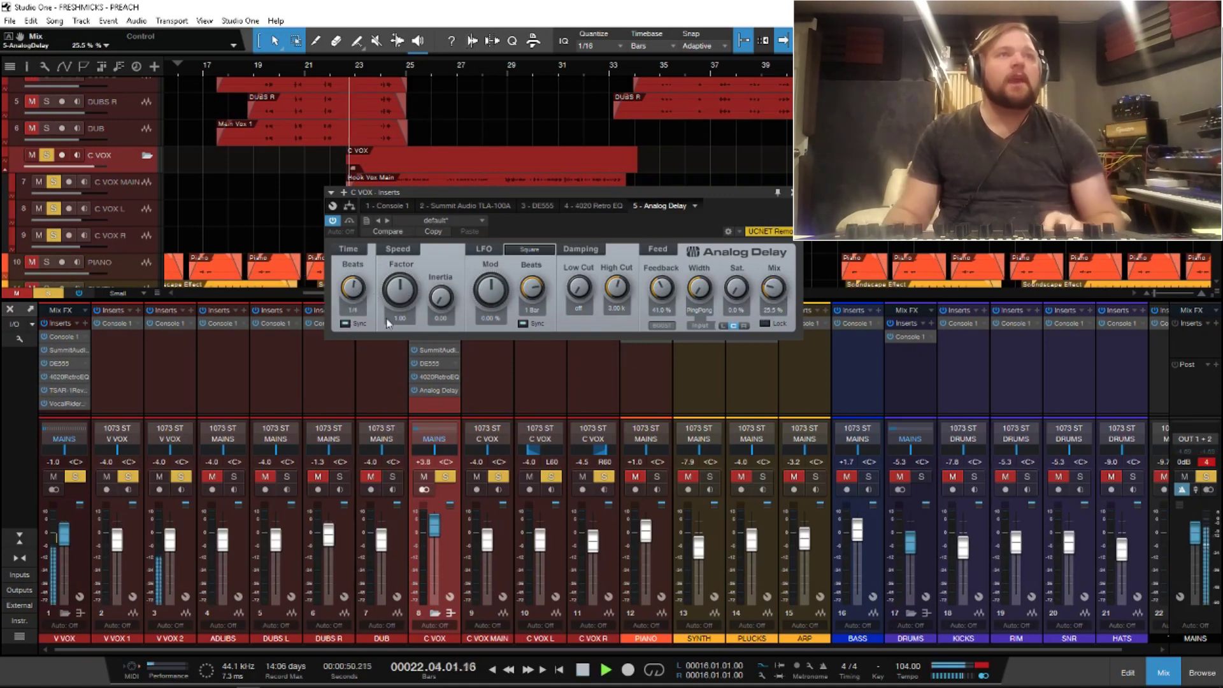
Step: Play the chorus, turn off the Analog Delay's tempo sync and adjust its delay time in milliseconds
click(387, 64)
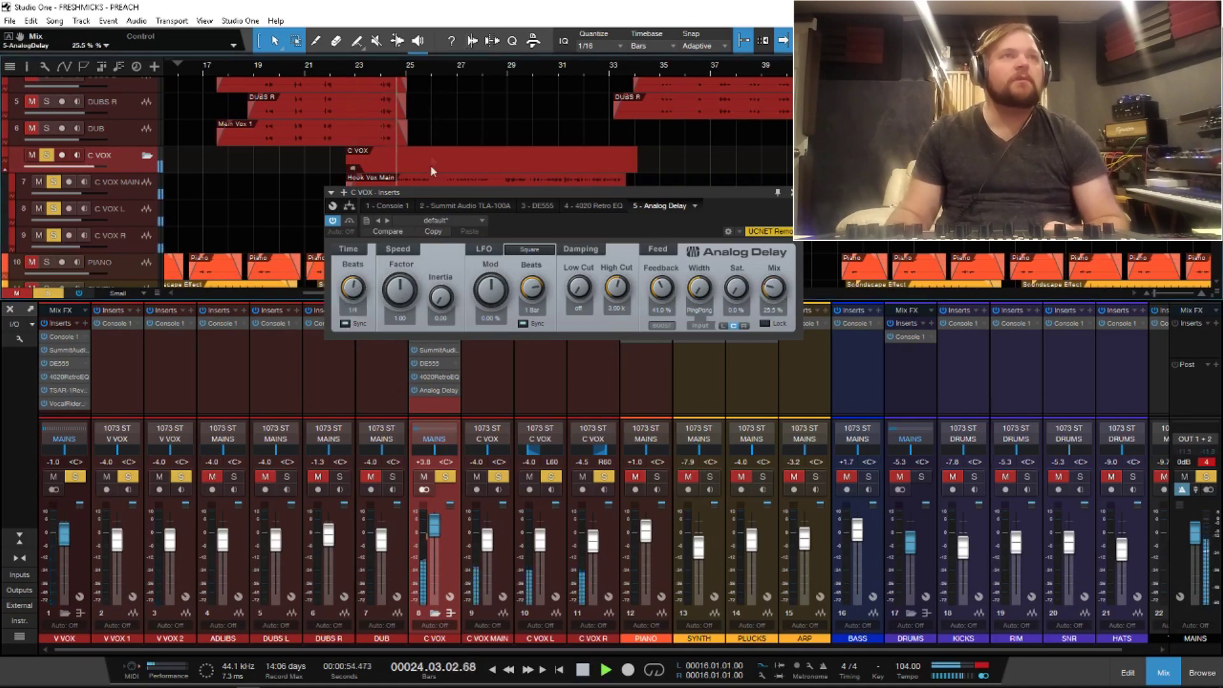
key(space)
click(347, 324)
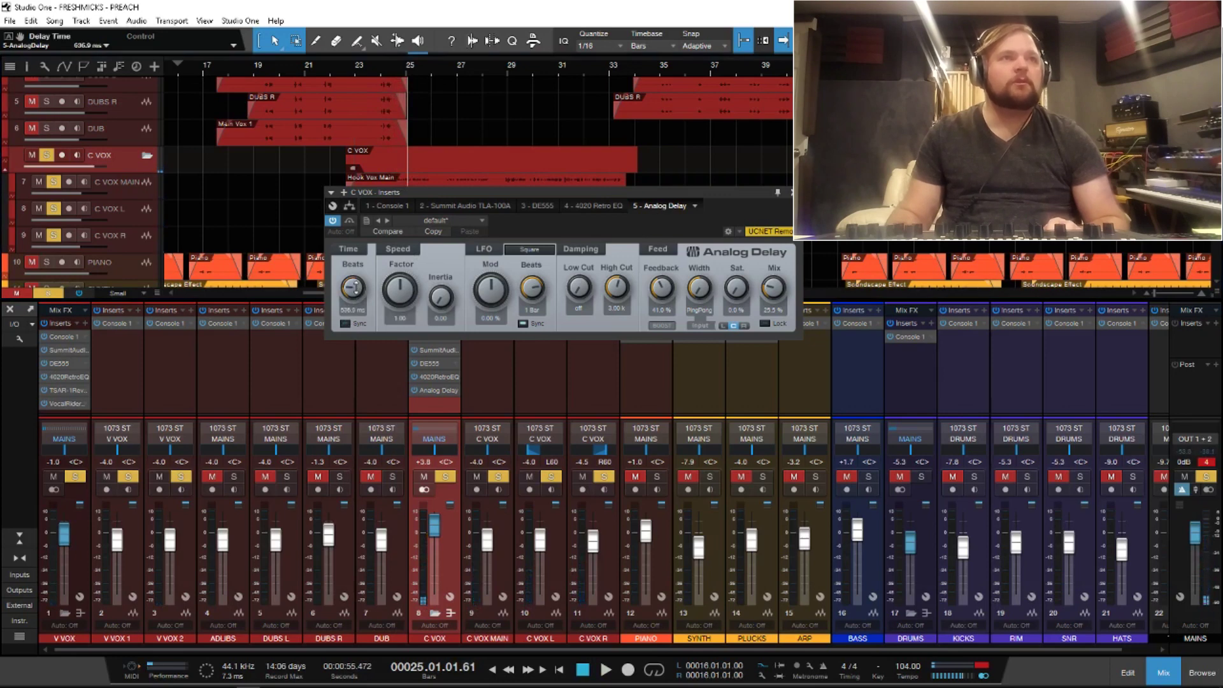
key(space)
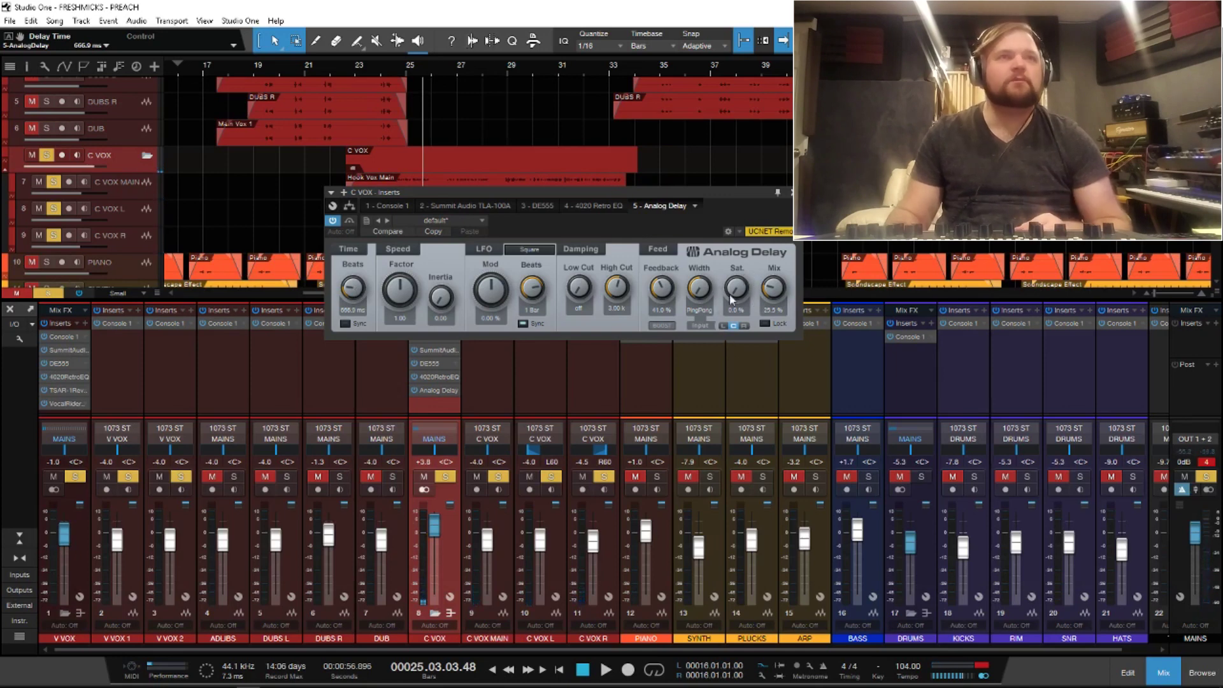
Step: Set the Analog Delay's low cut to 584 Hz and feedback to 21.0 %, and lower its mix while listening
drag(579, 292, 578, 267)
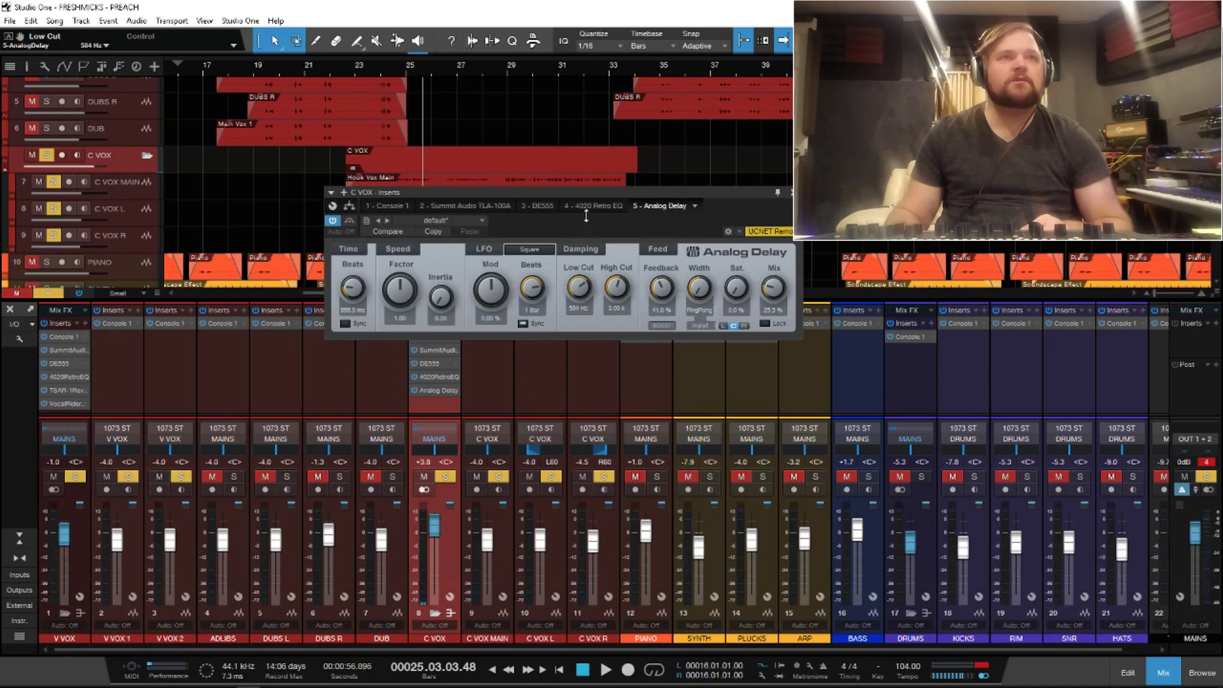
key(space)
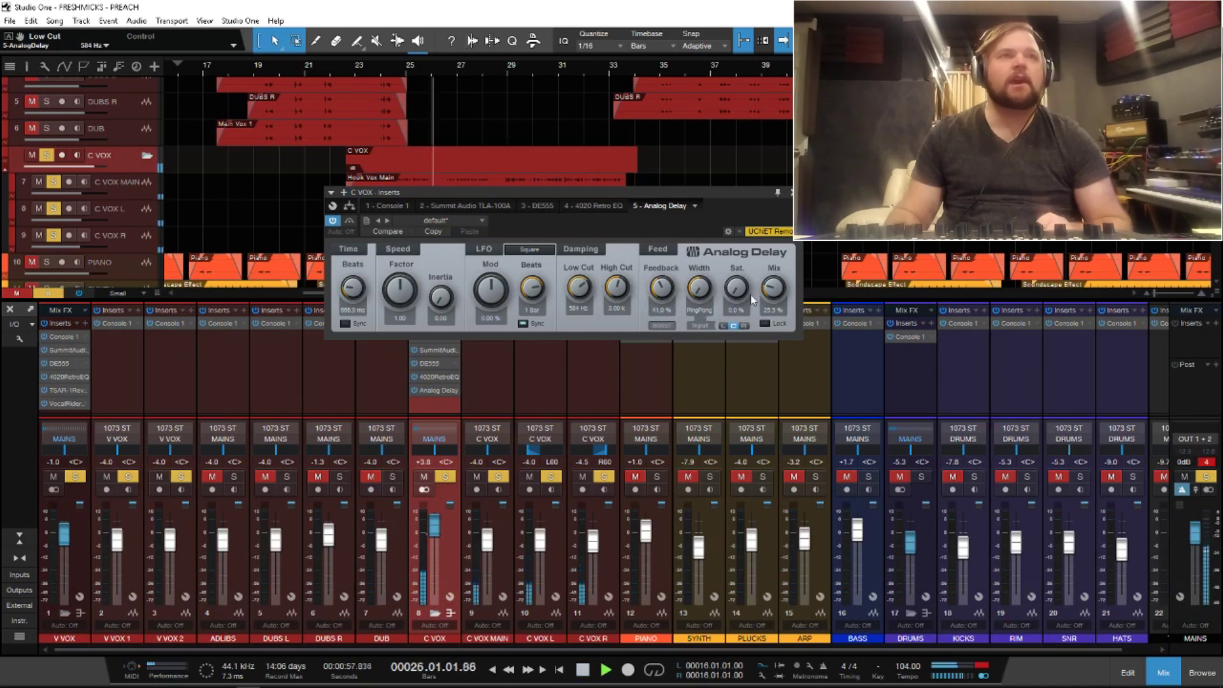
drag(772, 287, 768, 298)
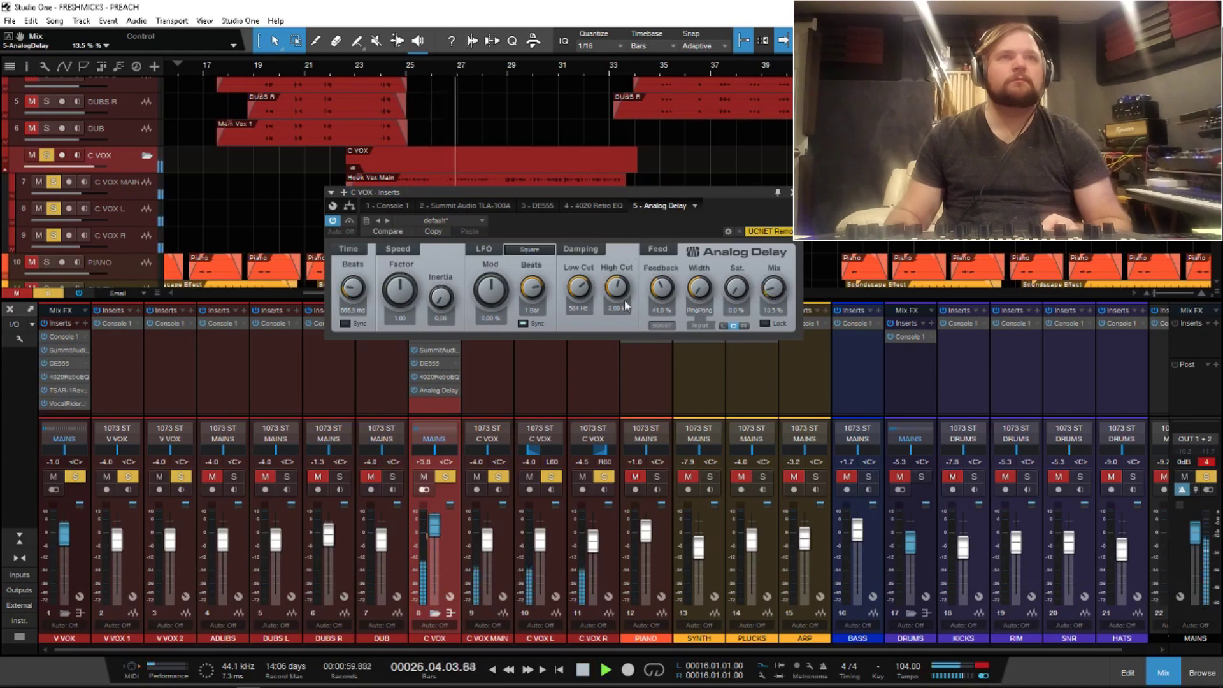
drag(667, 292, 662, 295)
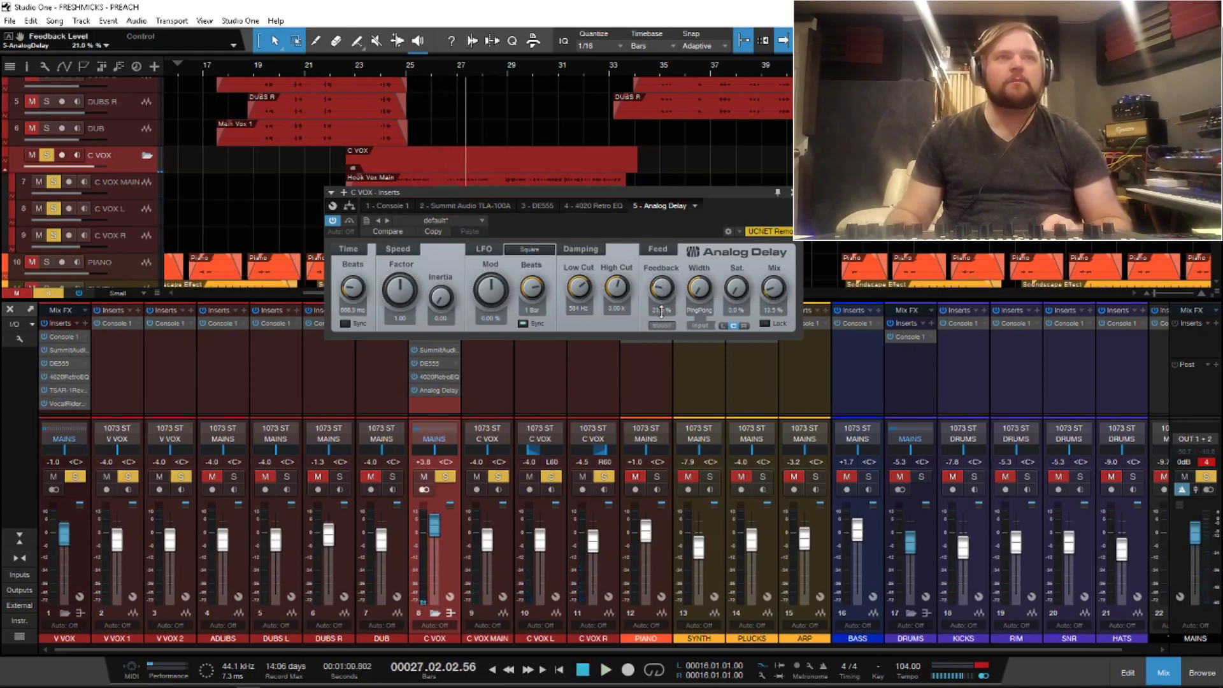
drag(778, 287, 781, 295)
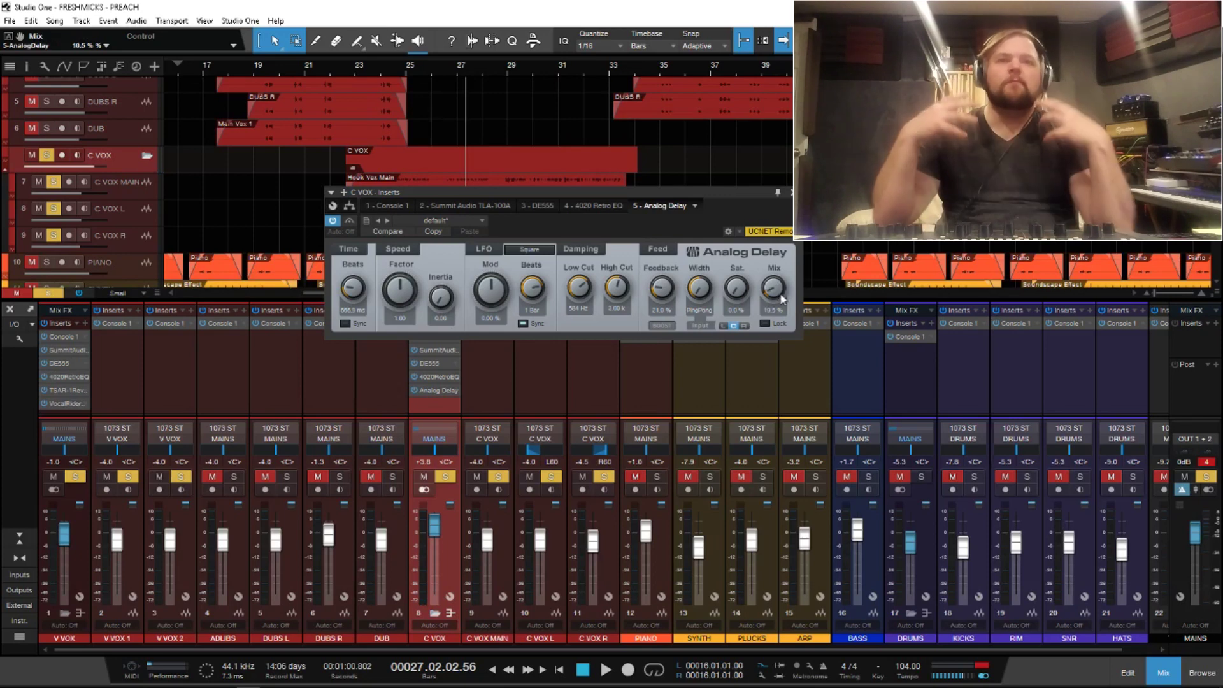
Step: Play the chorus, lower the delay's high cut, and set volumes of C VOX MAIN to -2.0, C VOX L to -5.7 and C VOX R to -5.0 dB
click(368, 68)
key(space)
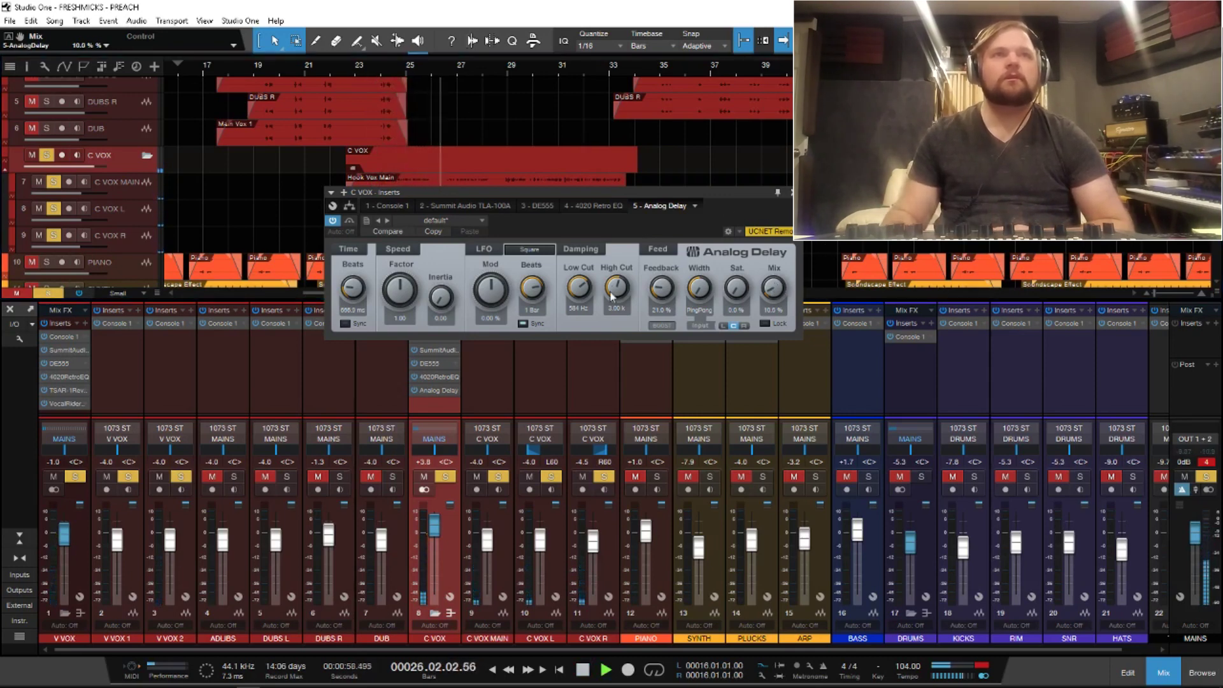
drag(611, 294, 613, 306)
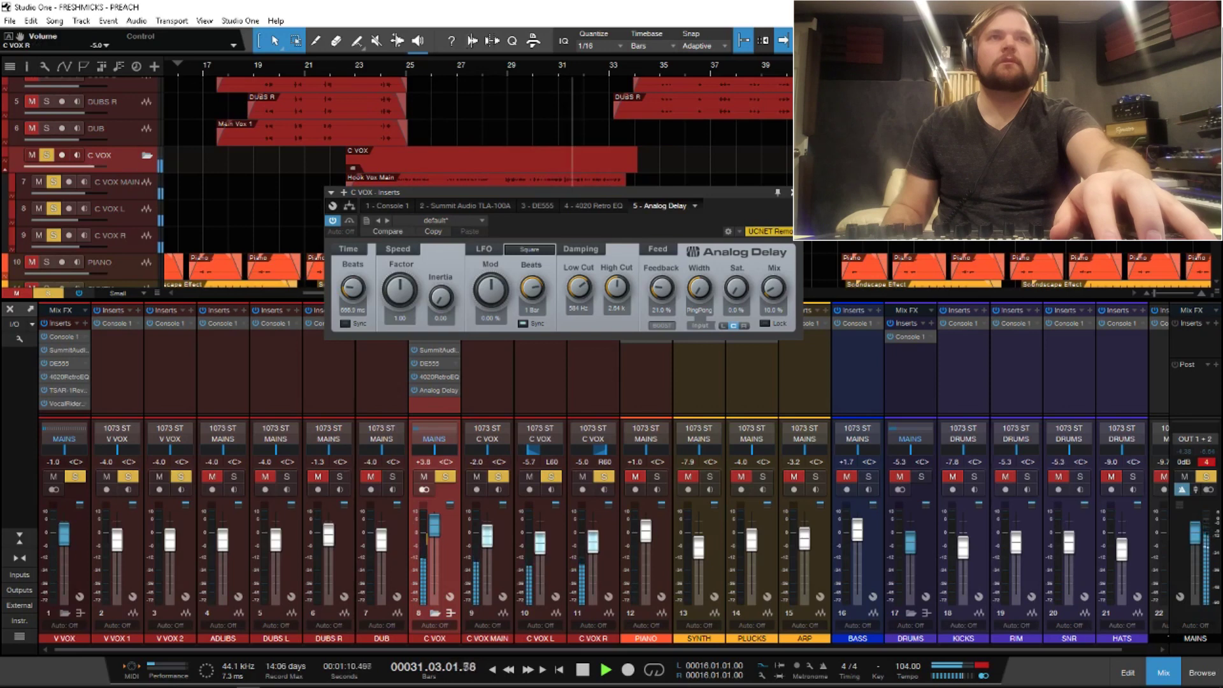
key(space)
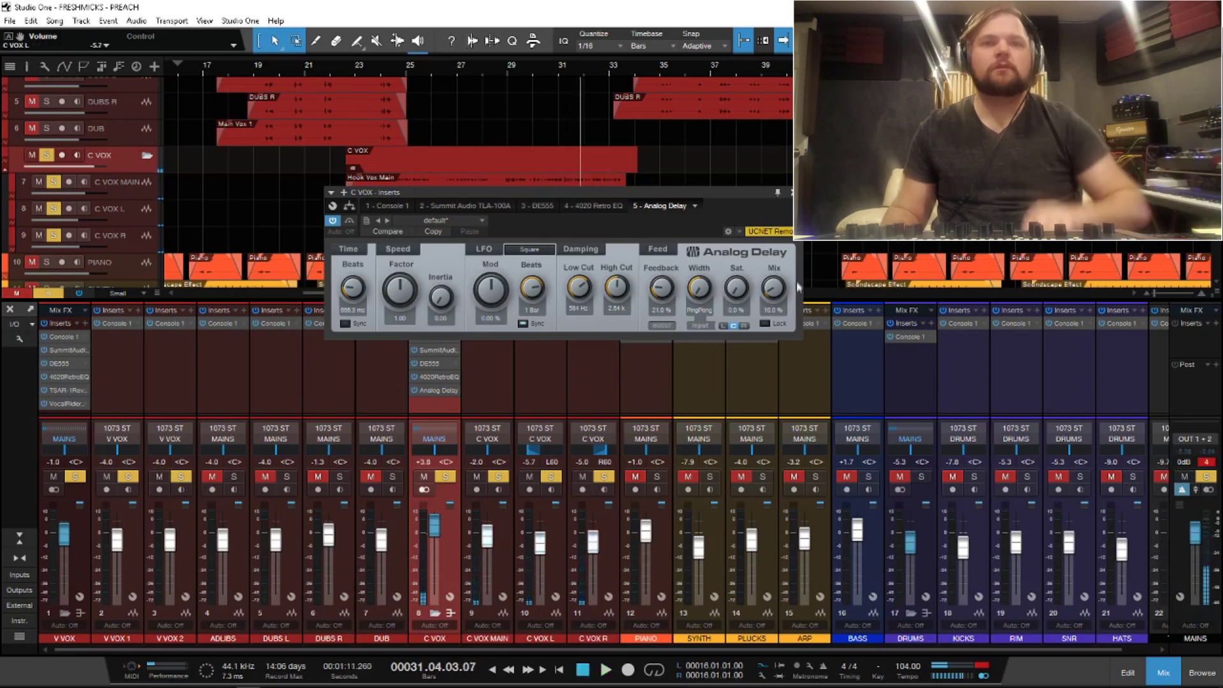
Step: Set the Analog Delay's mix to 8.0 % and close the plug-in window
scroll(661, 293, down, 1)
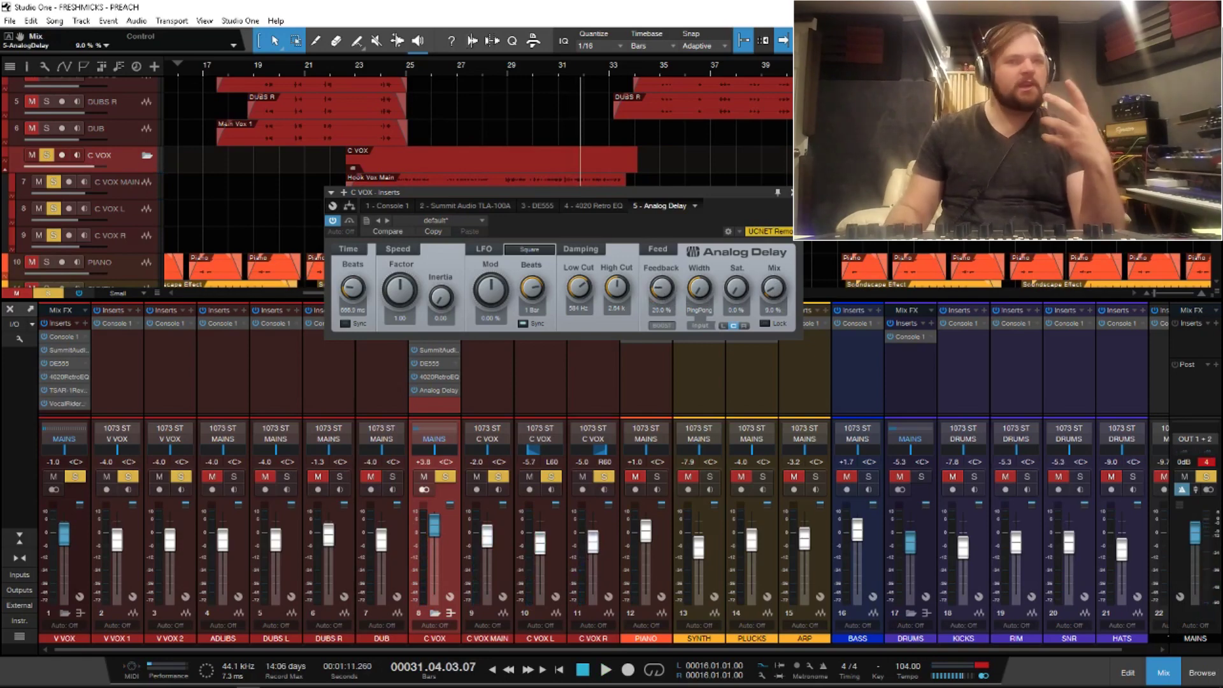
click(791, 192)
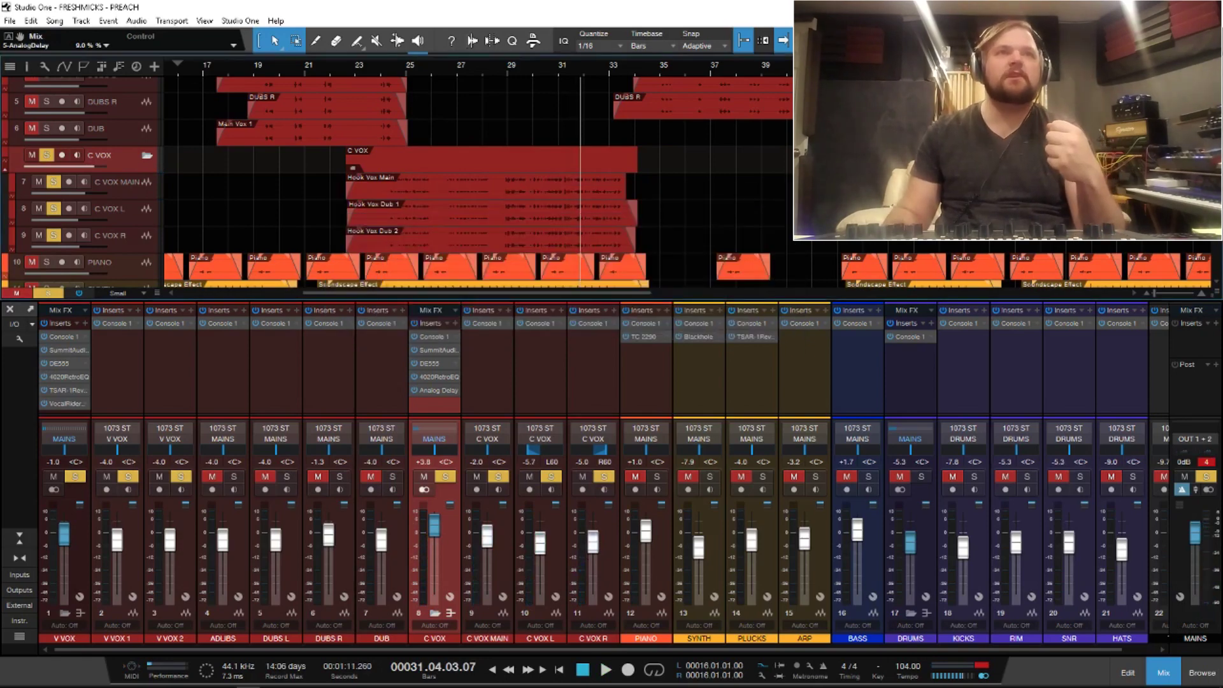
Step: Copy Vocal Rider Mono from V VOX to C VOX ahead of the Analog Delay, set C VOX volume to -1.9 dB, and play from bar 25
click(409, 64)
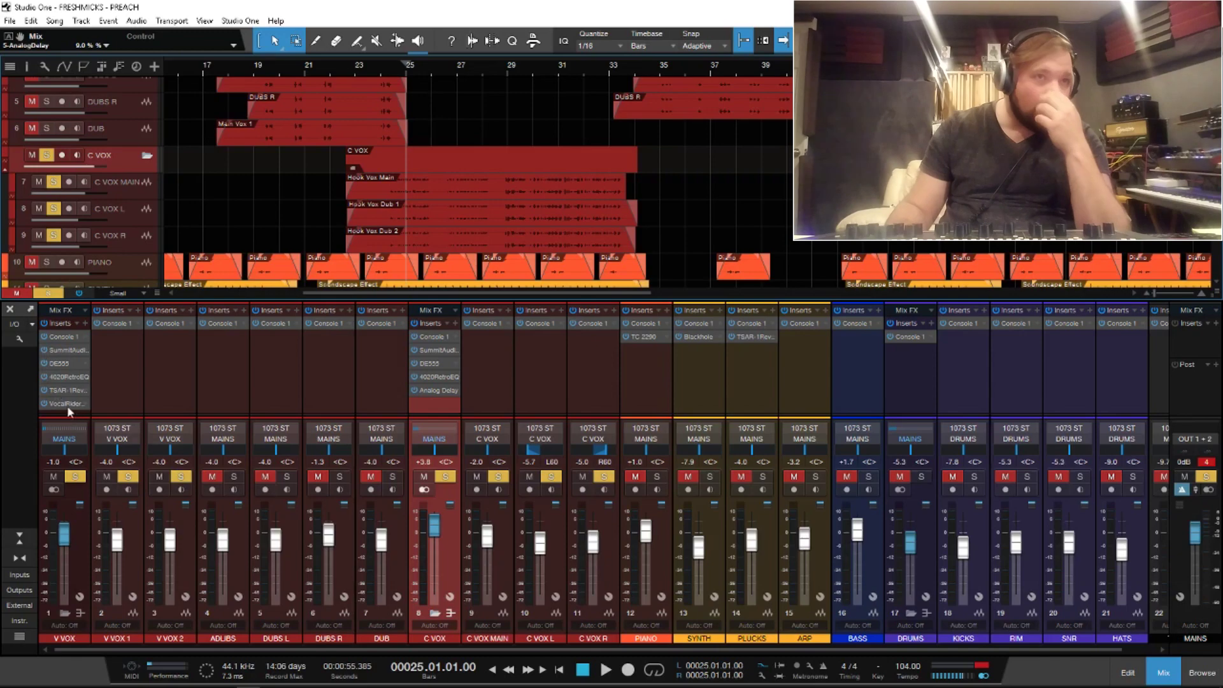
drag(67, 403, 456, 391)
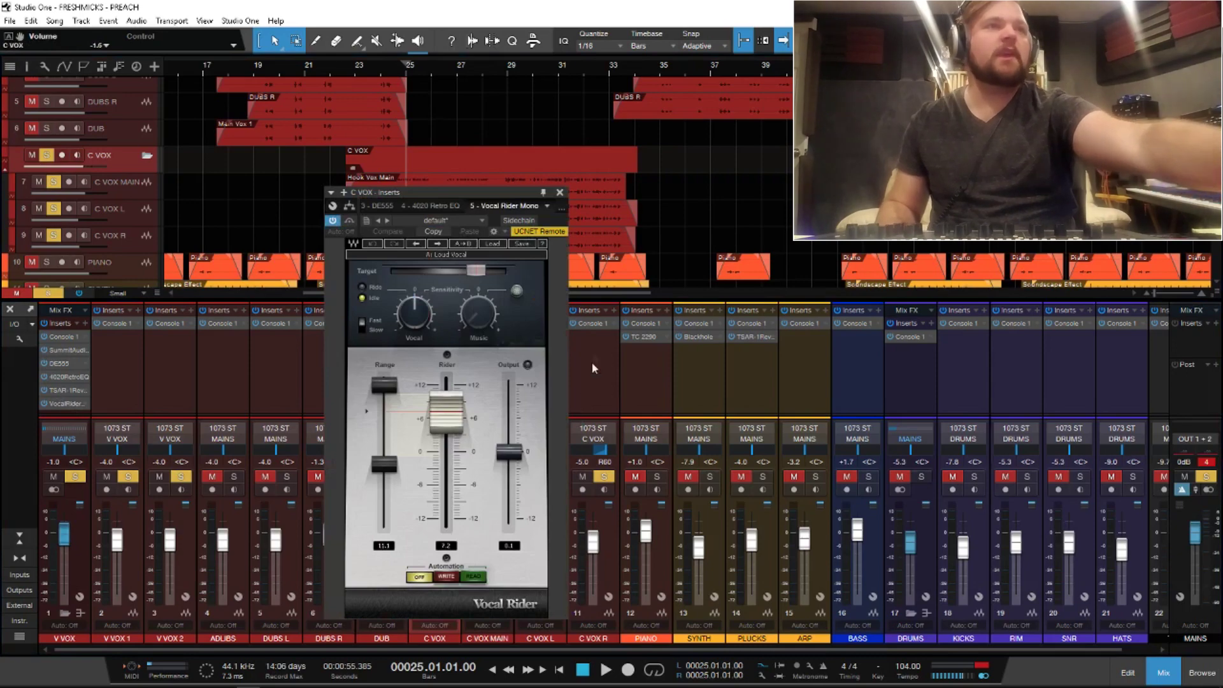
click(560, 193)
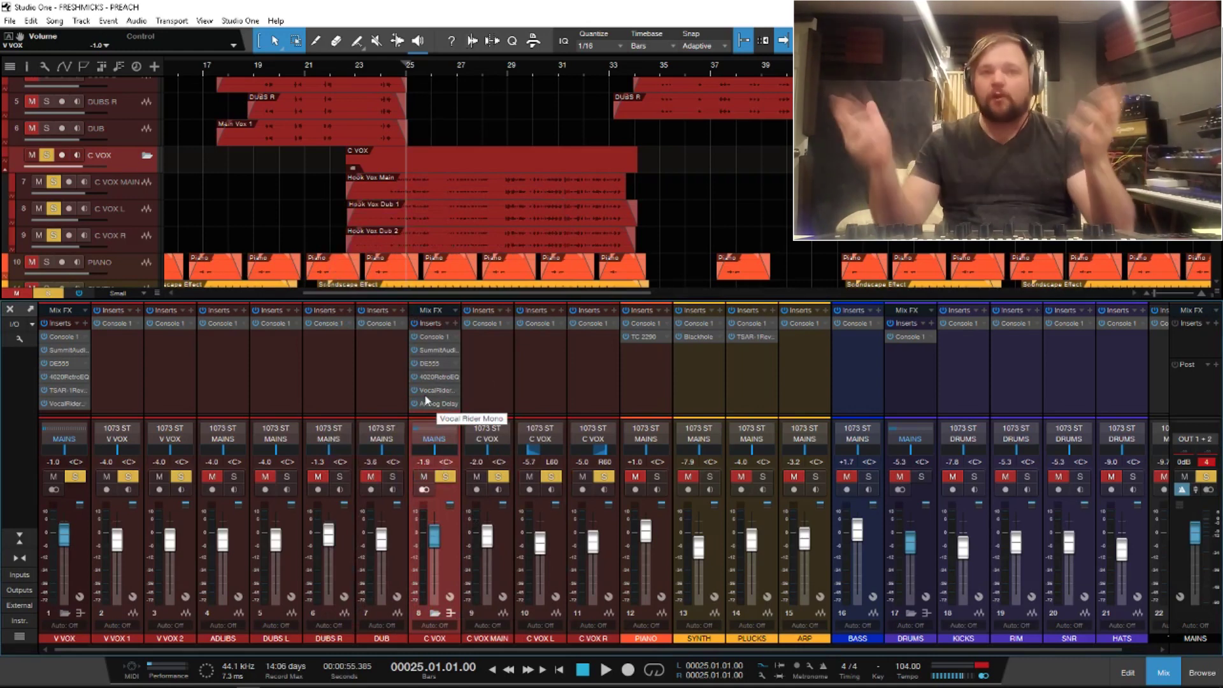
key(space)
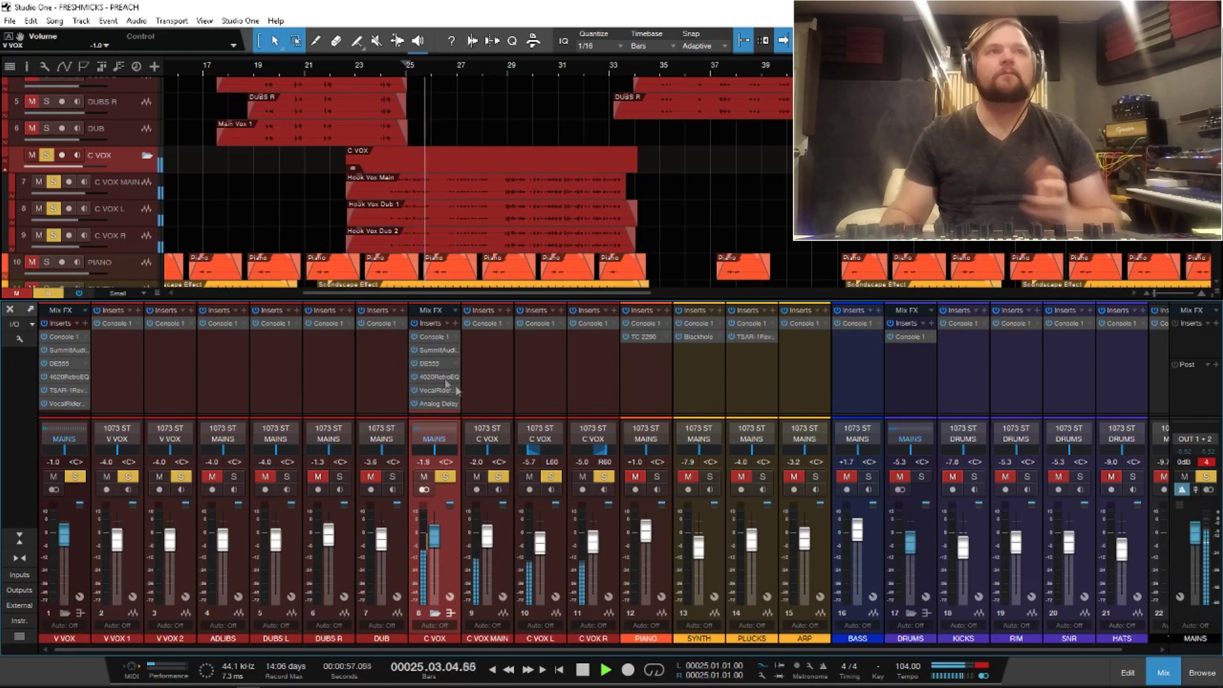
key(space)
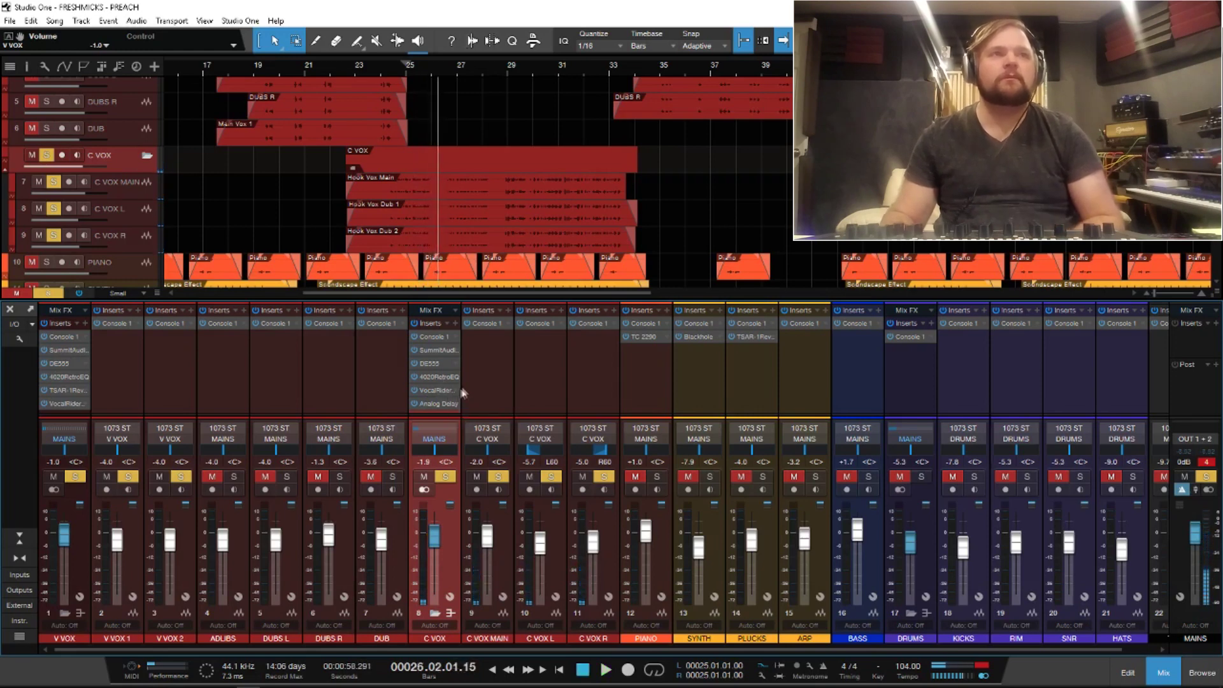
Step: Replace the Vocal Rider Mono on the C VOX bus with a Vocal Rider Stereo
right_click(453, 386)
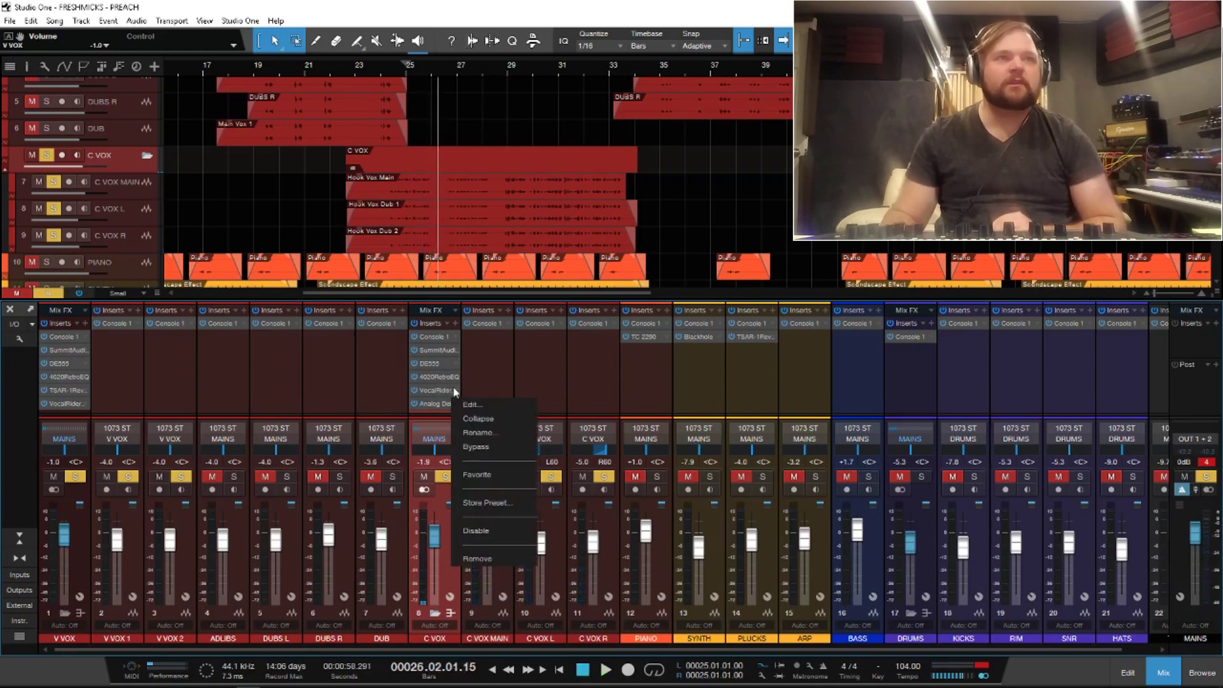
click(494, 558)
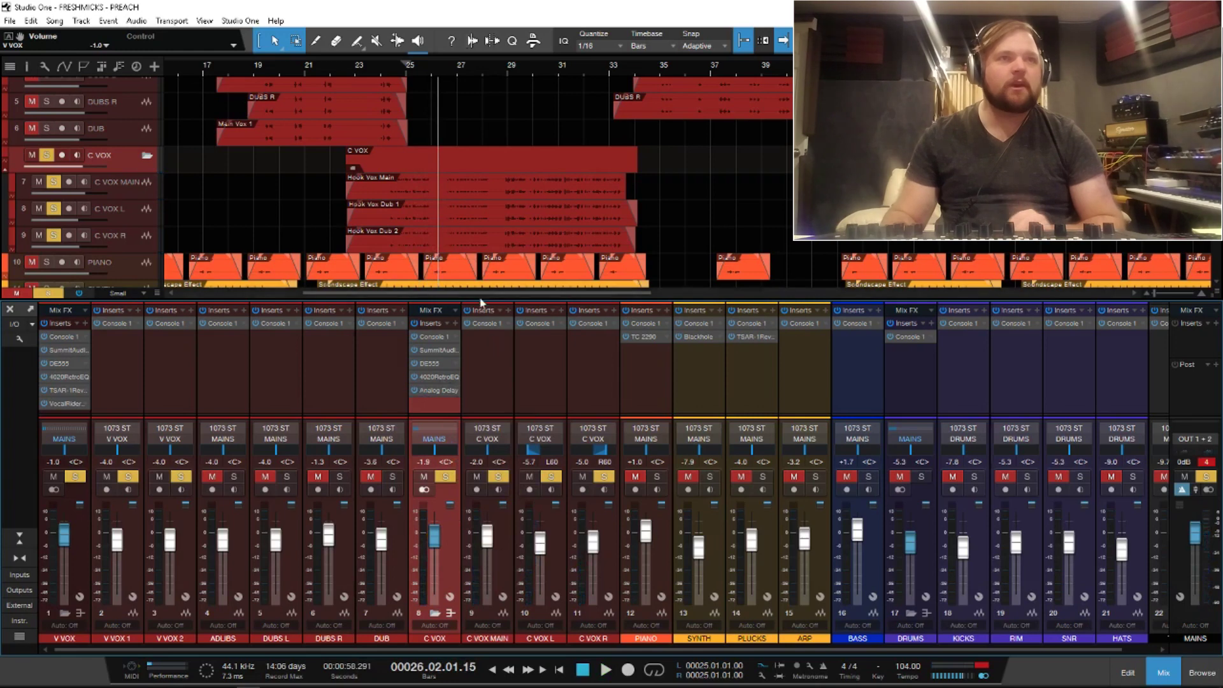
click(454, 323)
click(548, 426)
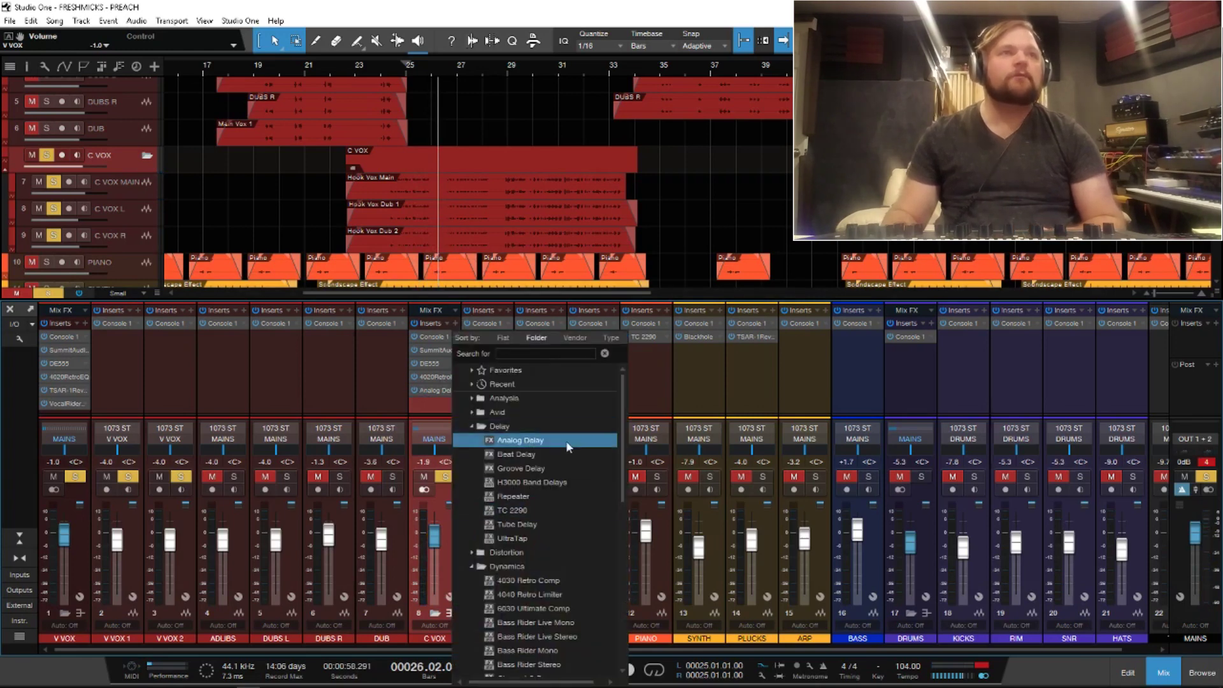
scroll(560, 582, down, 7)
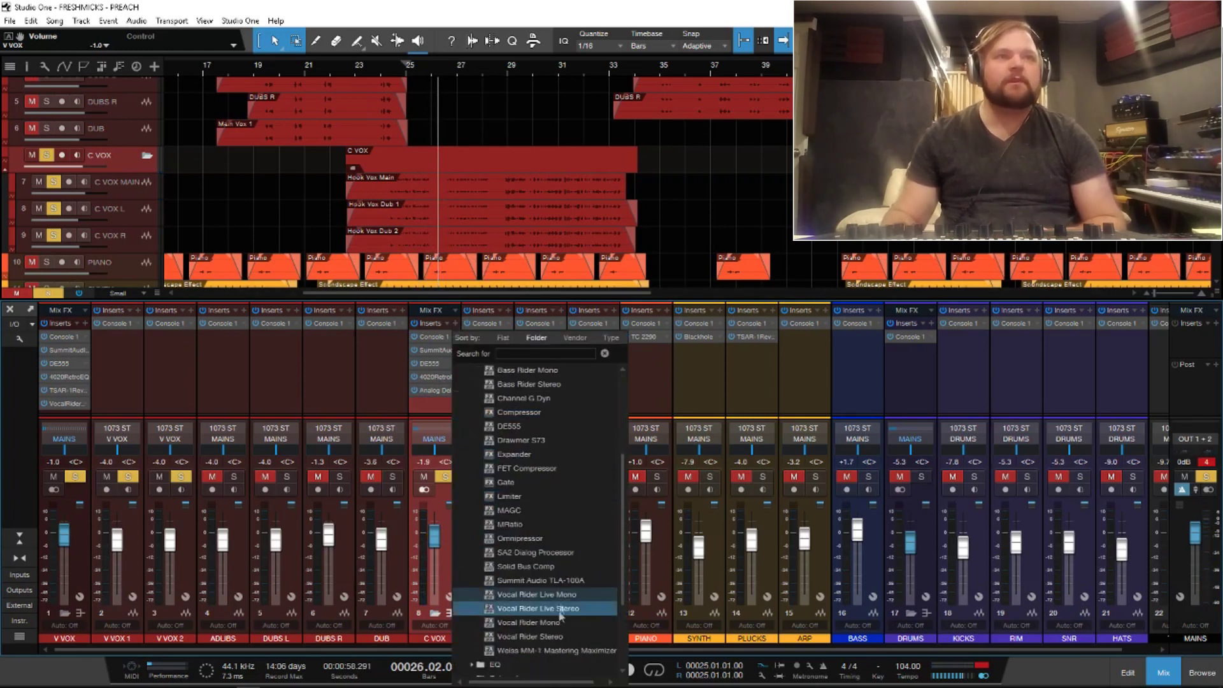
click(560, 635)
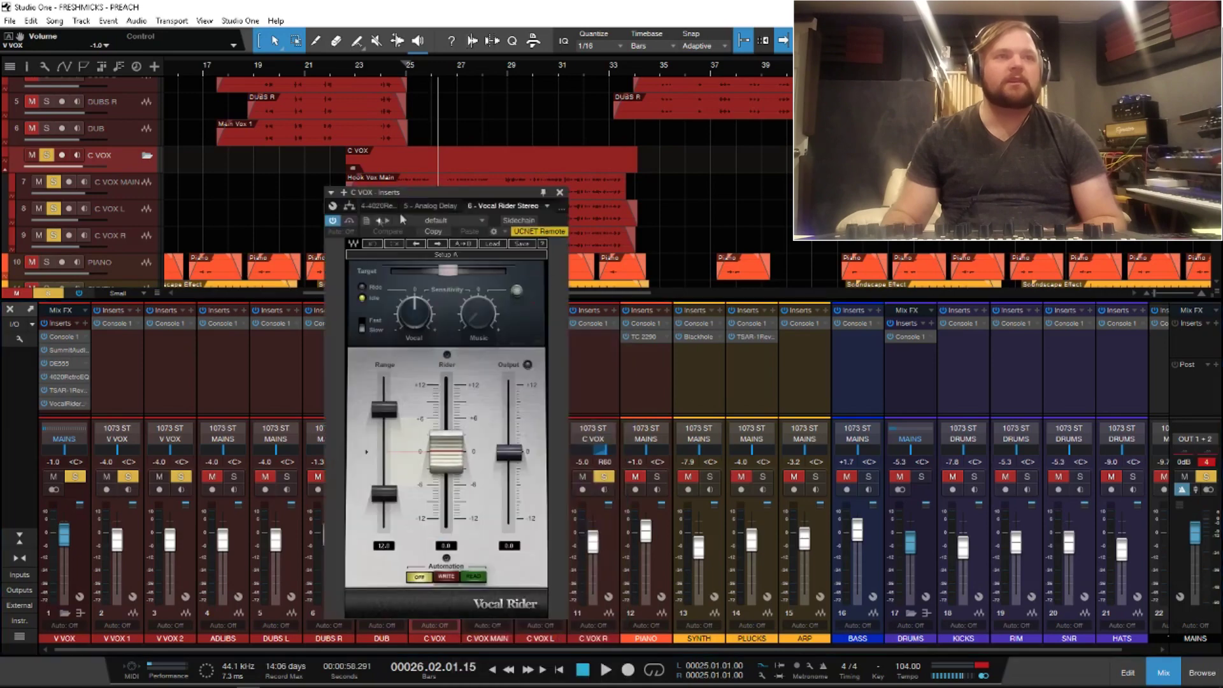
Step: Try the Loud Riding preset on the C VOX Vocal Rider Stereo, slightly raising the upper range limit
click(506, 245)
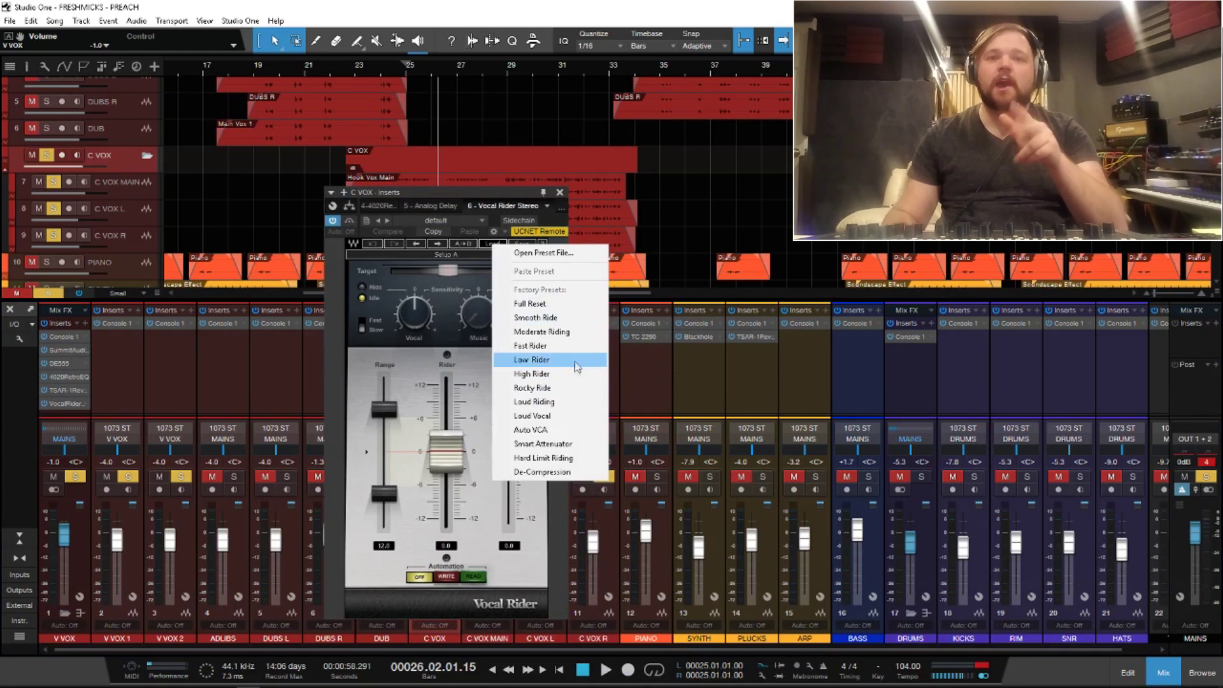
click(572, 401)
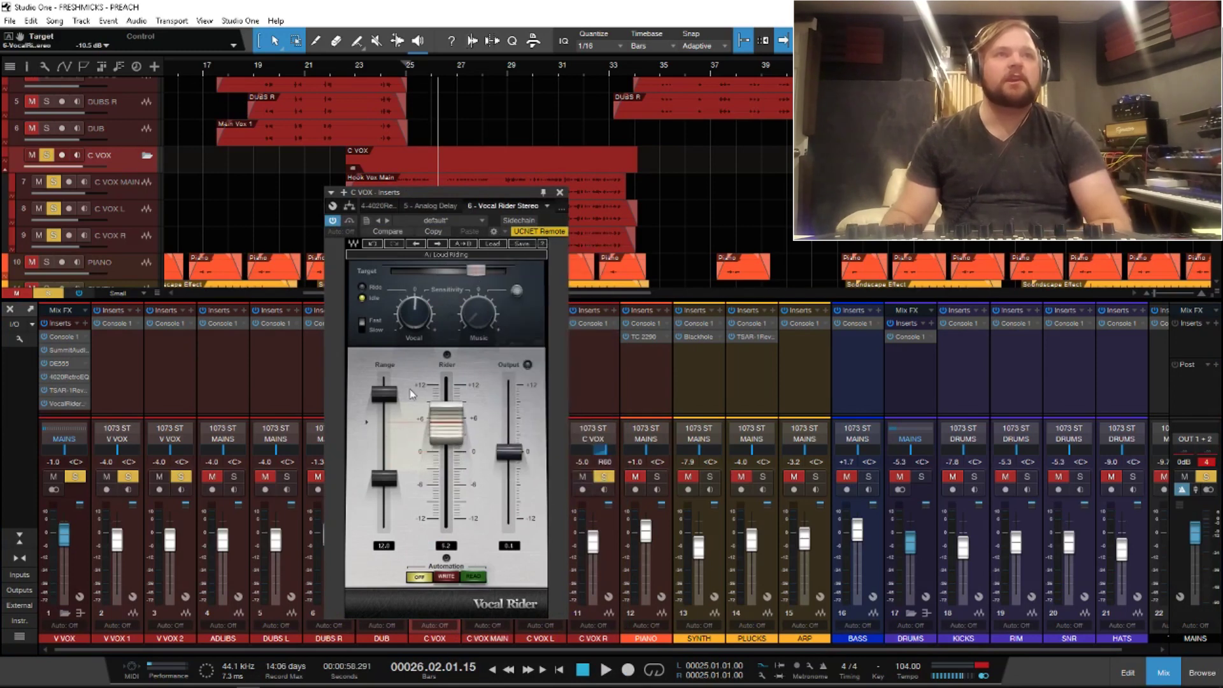
drag(384, 394, 384, 393)
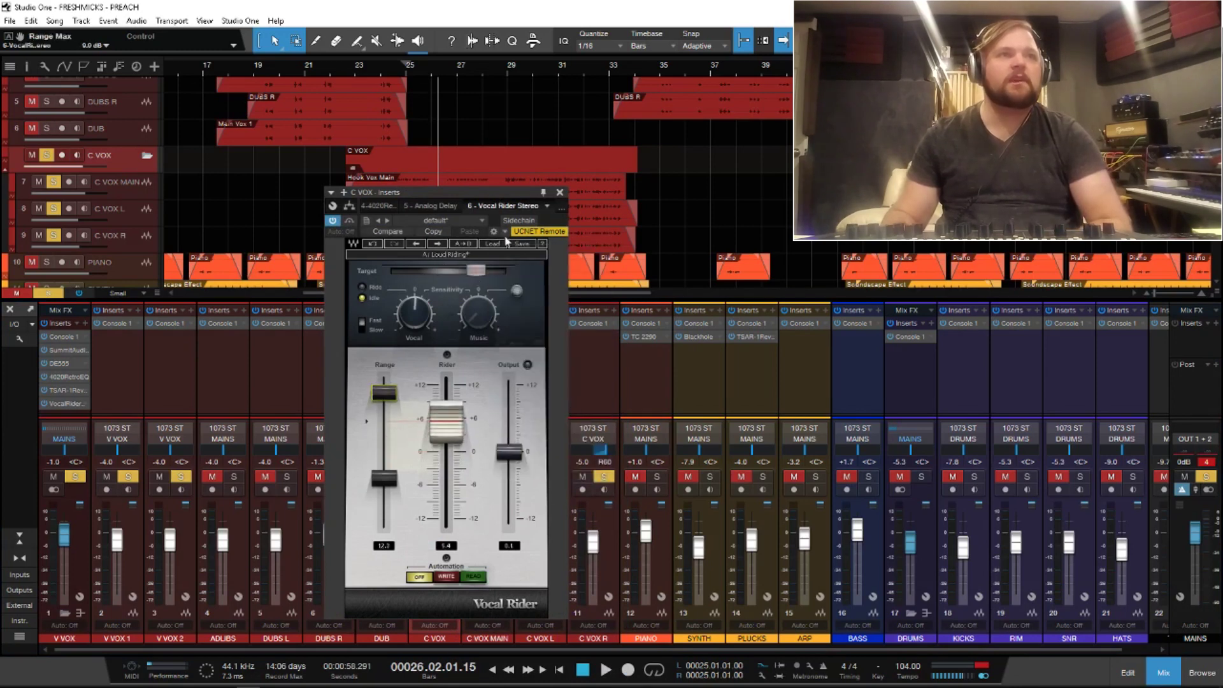
Step: Load the Loud Vocal preset in the C VOX Vocal Rider Stereo, raise Range Max to about 9.3 dB, and close the plug-in window
click(505, 234)
click(522, 412)
drag(394, 411, 395, 392)
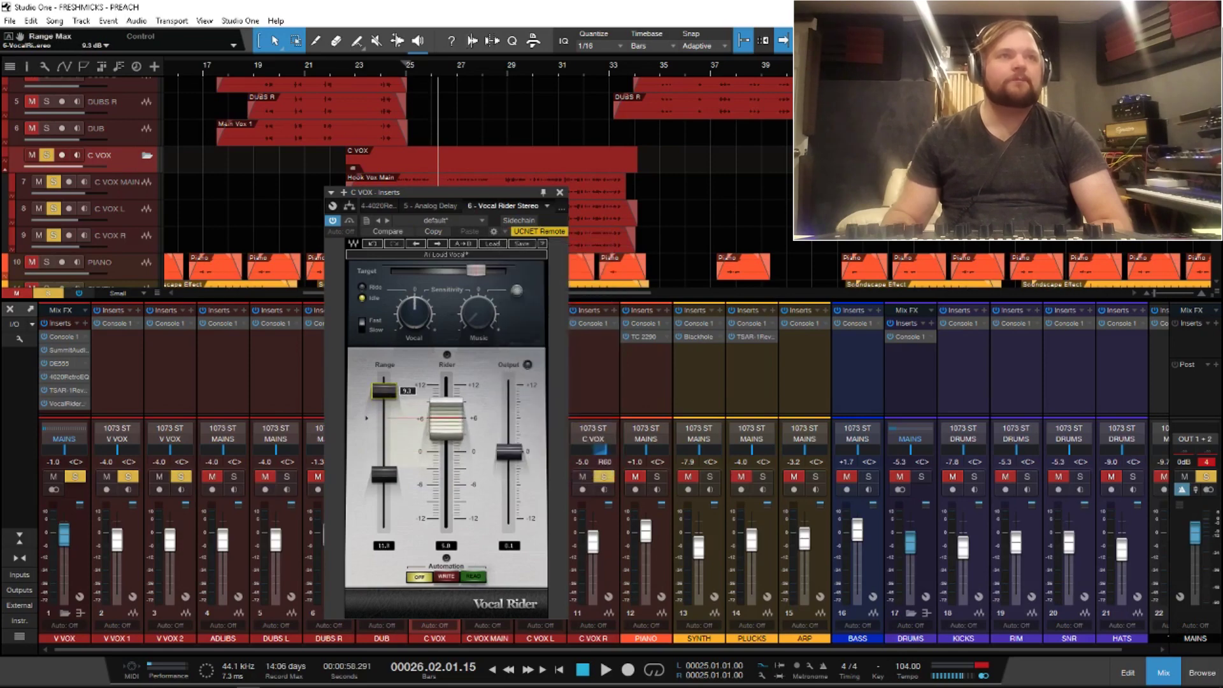
click(561, 191)
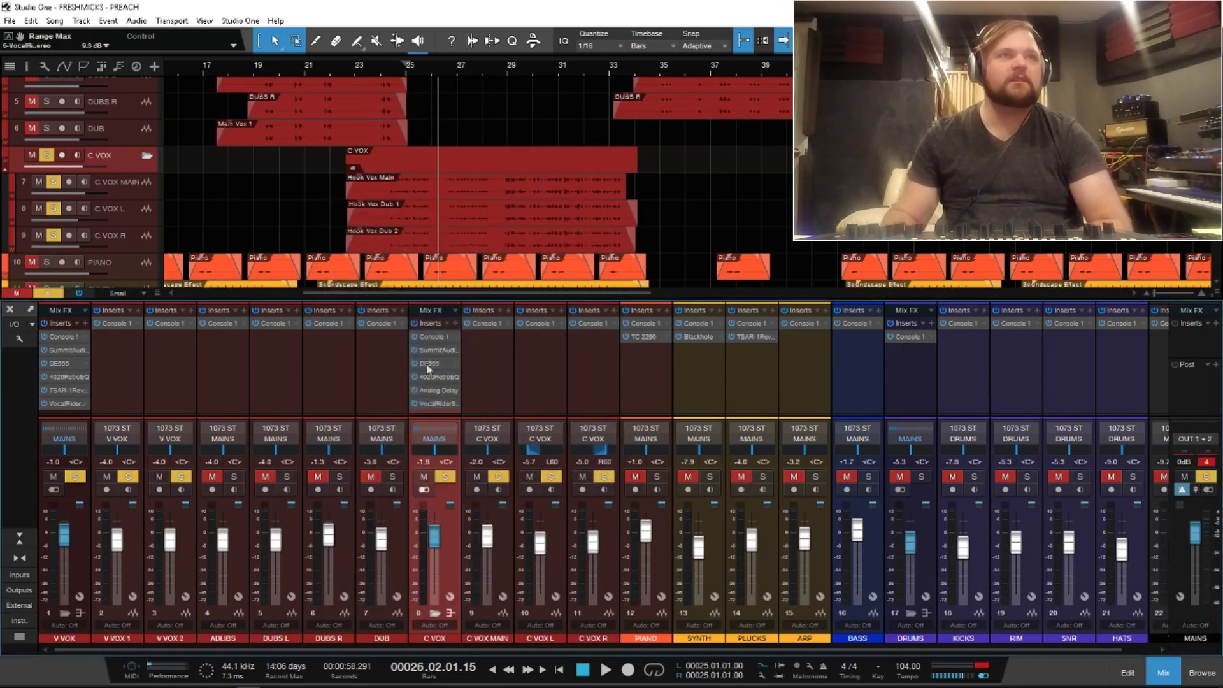
Step: Play the soloed chorus vocals and set the C VOX bus volume to -1.8 dB
click(569, 91)
key(space)
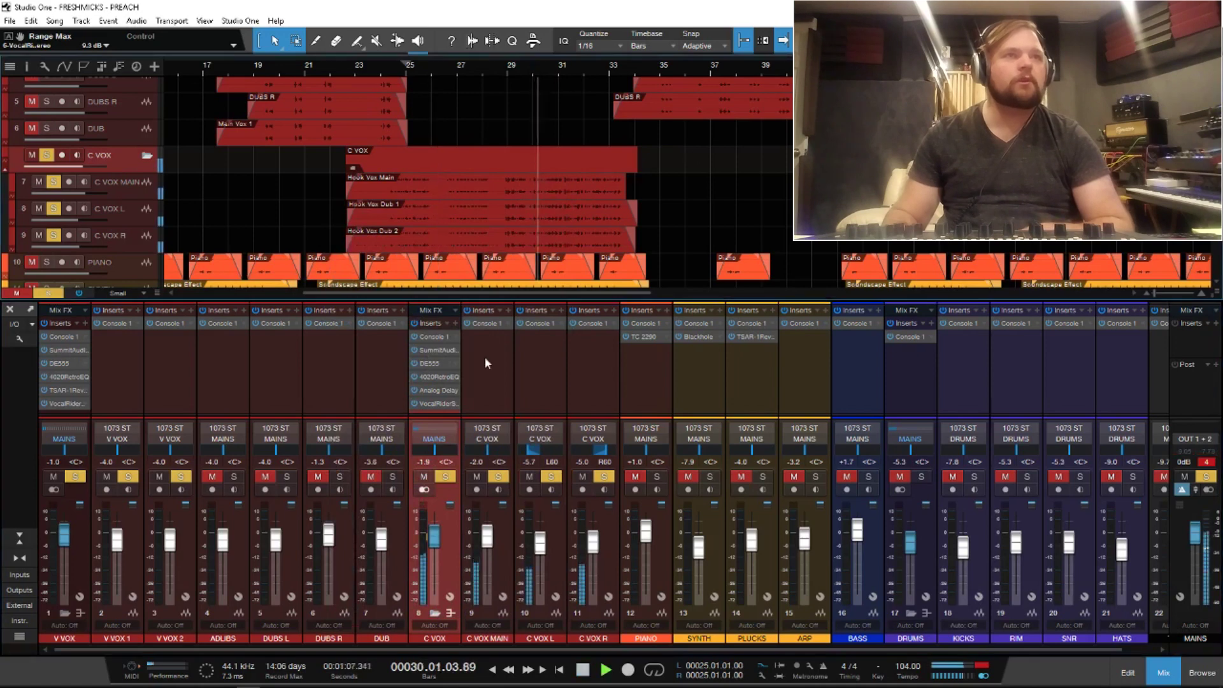
click(431, 544)
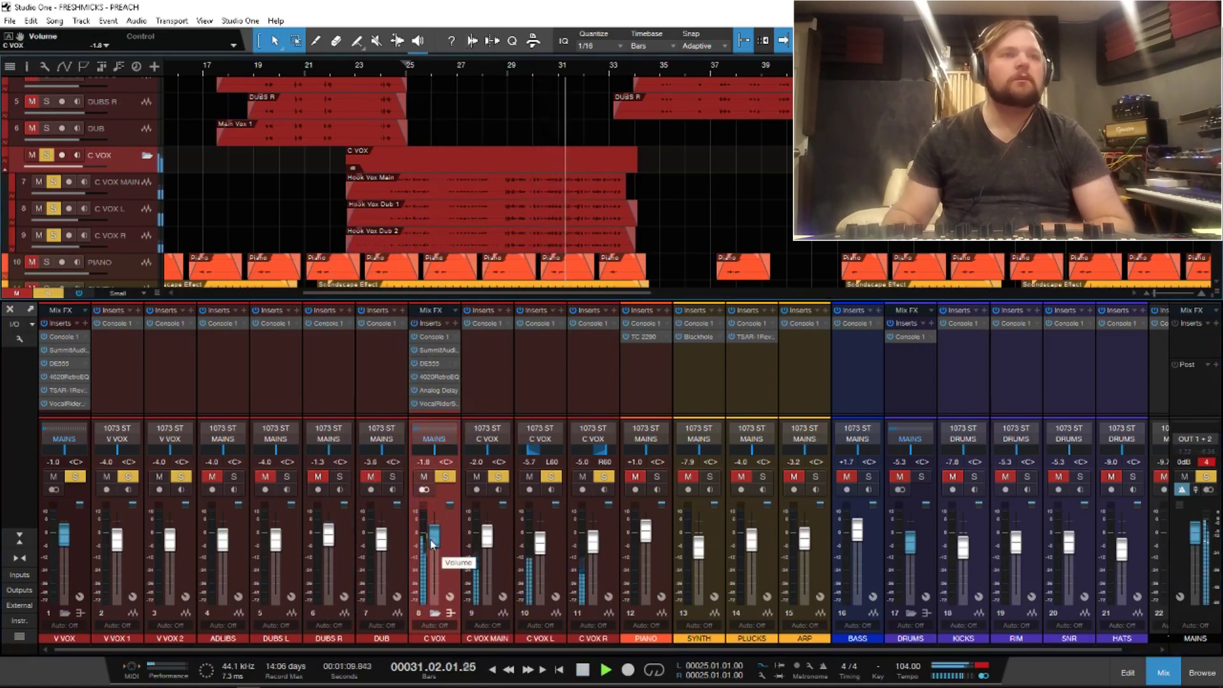
key(space)
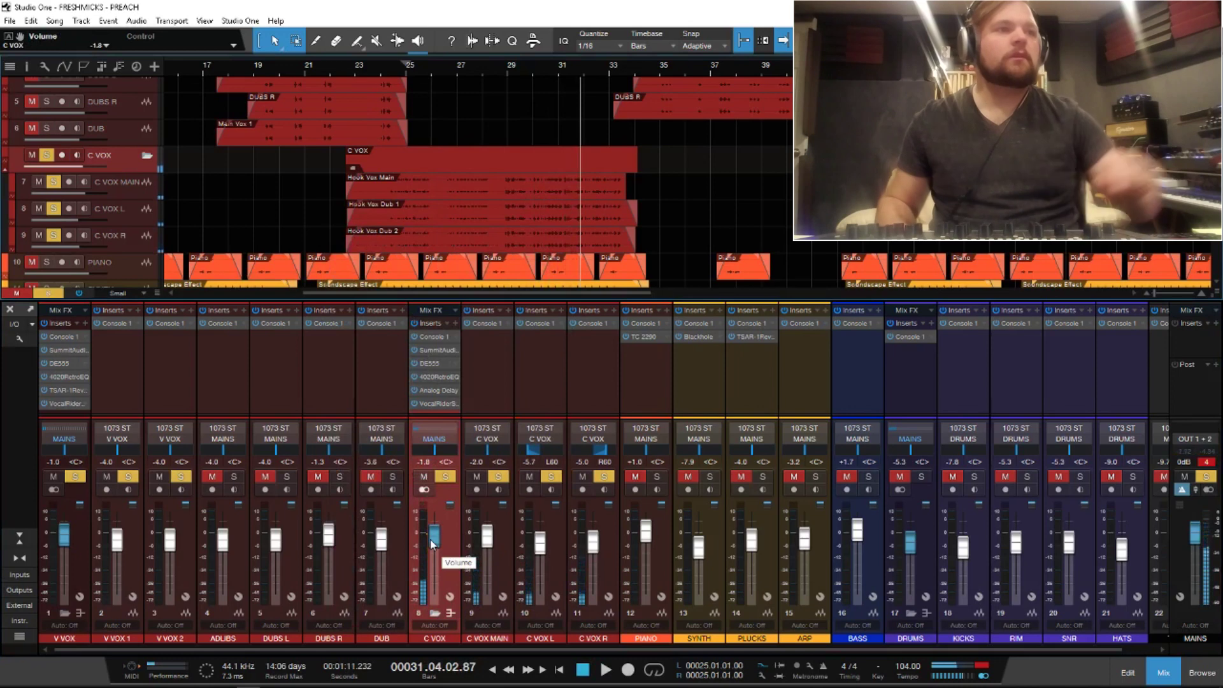
Step: Clear all solos and play from bar 23, setting C VOX volume to -0.3 dB and its Analog Delay mix to about 17 %
key(shift+s)
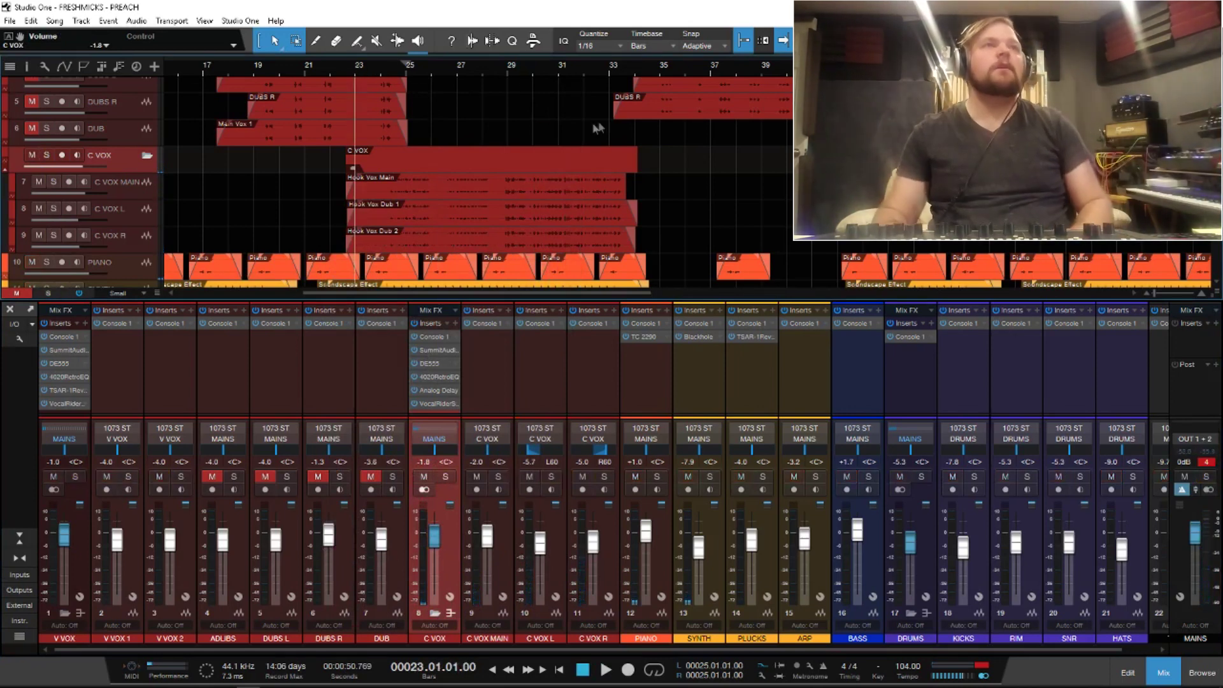
key(space)
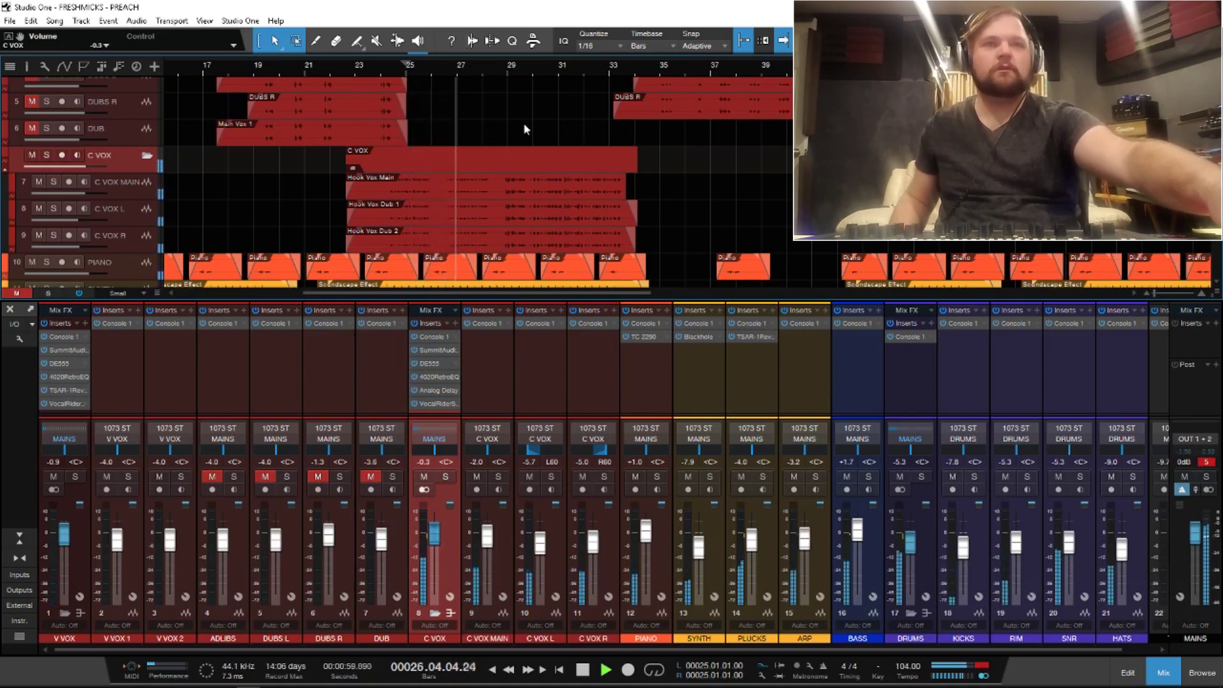
click(437, 391)
drag(773, 300, 773, 291)
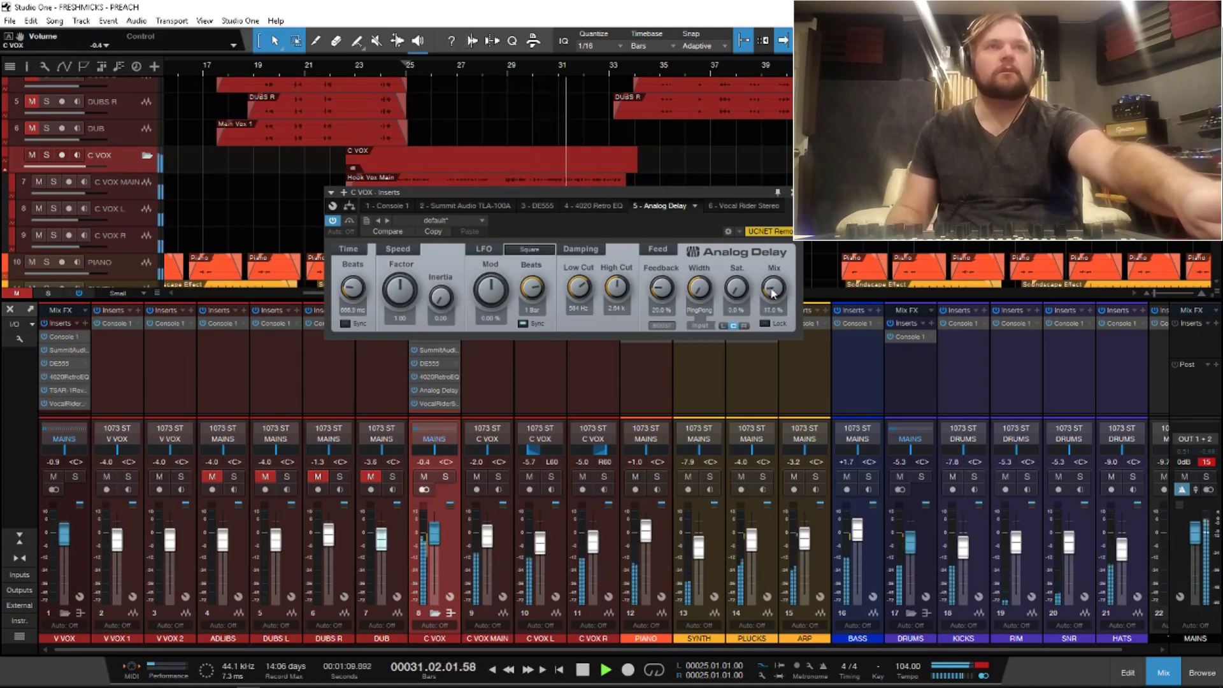
drag(772, 291, 772, 295)
key(space)
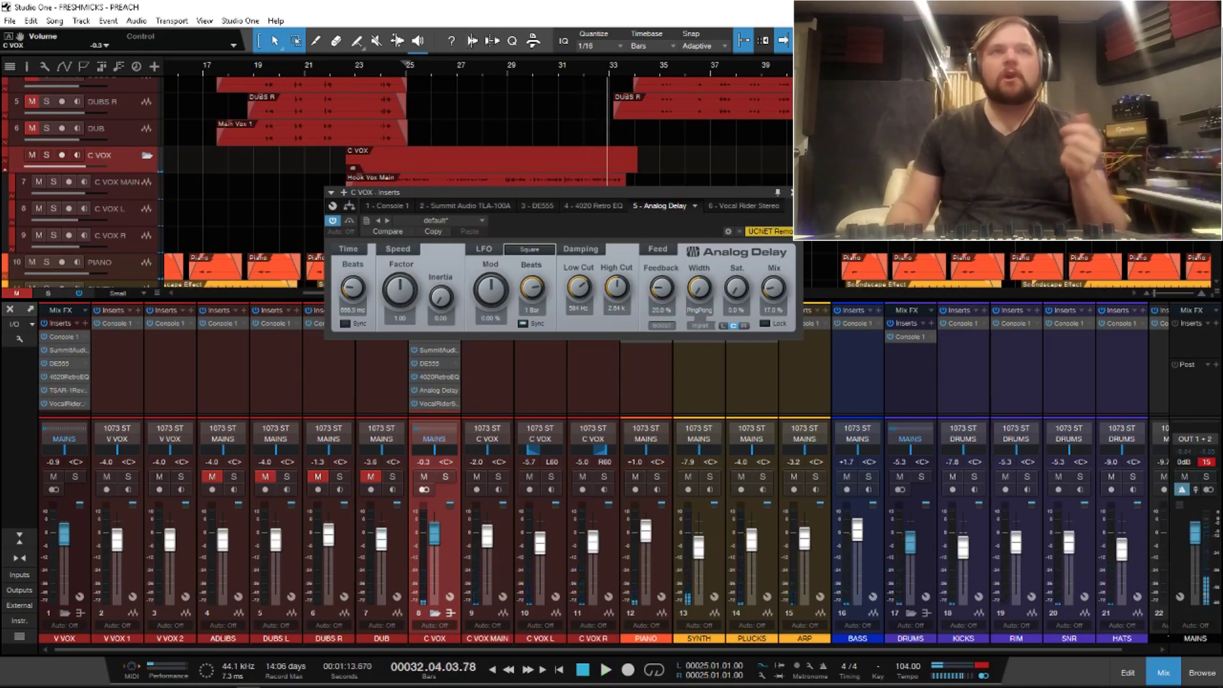
click(794, 193)
Step: Play the chorus in the full mix from bar 26 to check the vocal balance
click(455, 78)
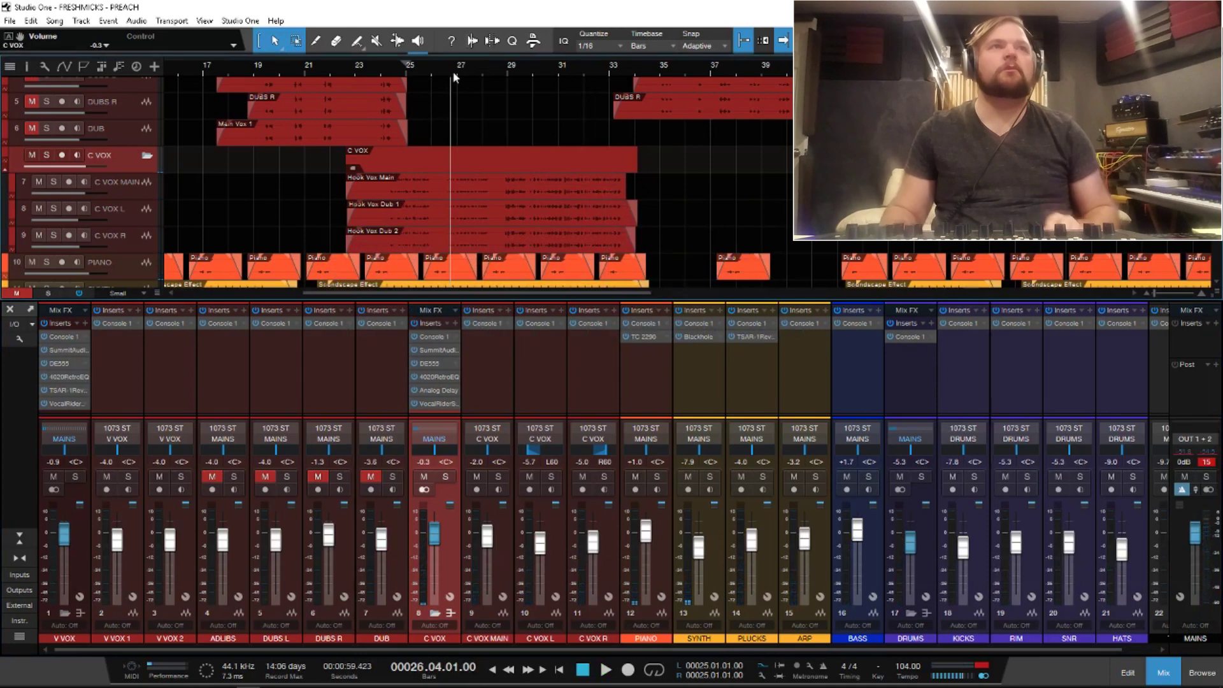
key(space)
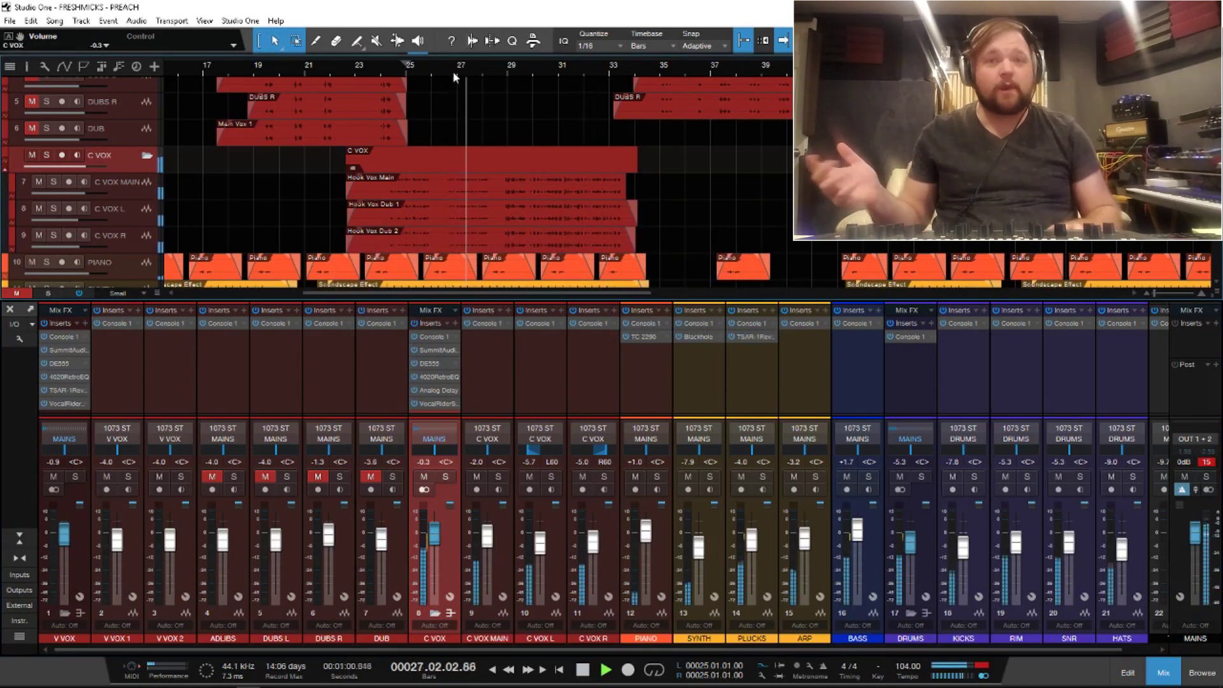
key(space)
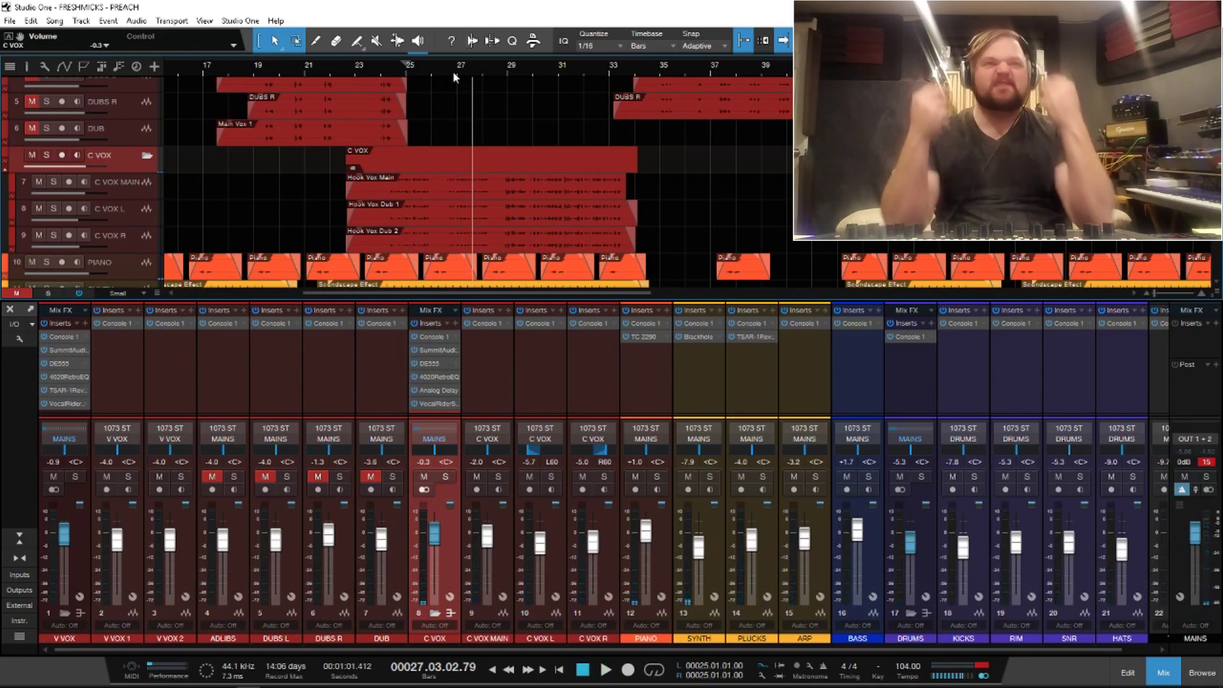
Step: Mute the C VOX tracks and unmute ADLIBS, DUBS L, DUBS R and DUB while playing the verse
scroll(179, 143, up, 5)
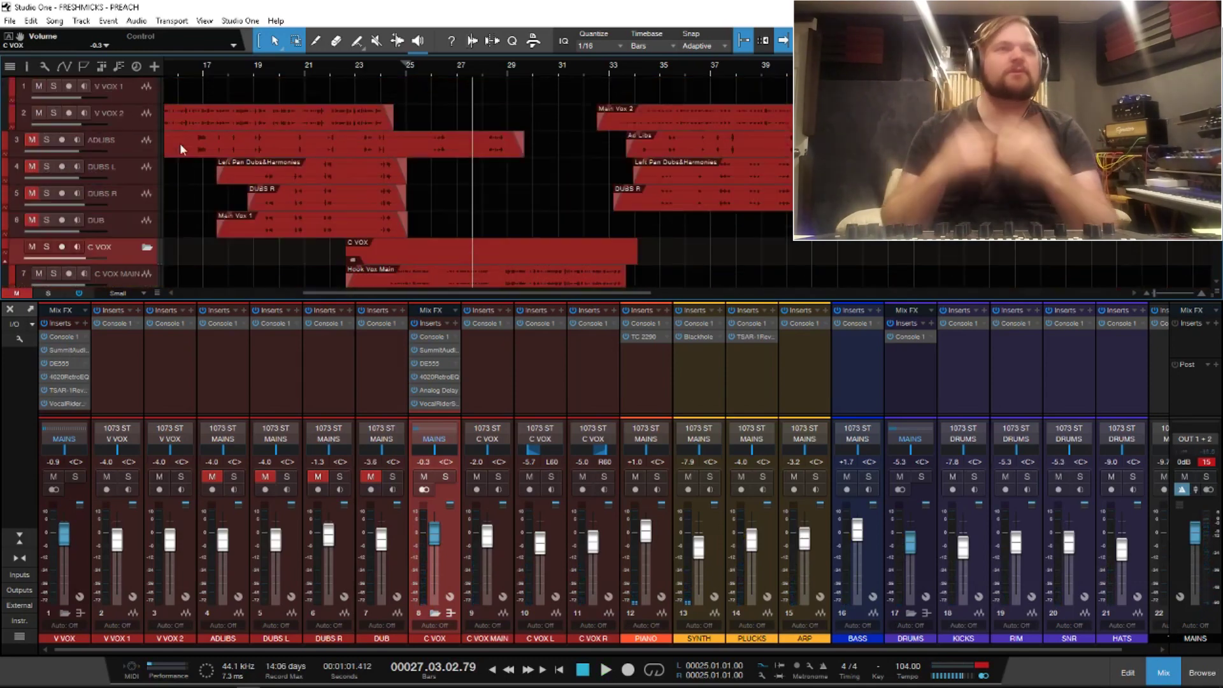
click(31, 273)
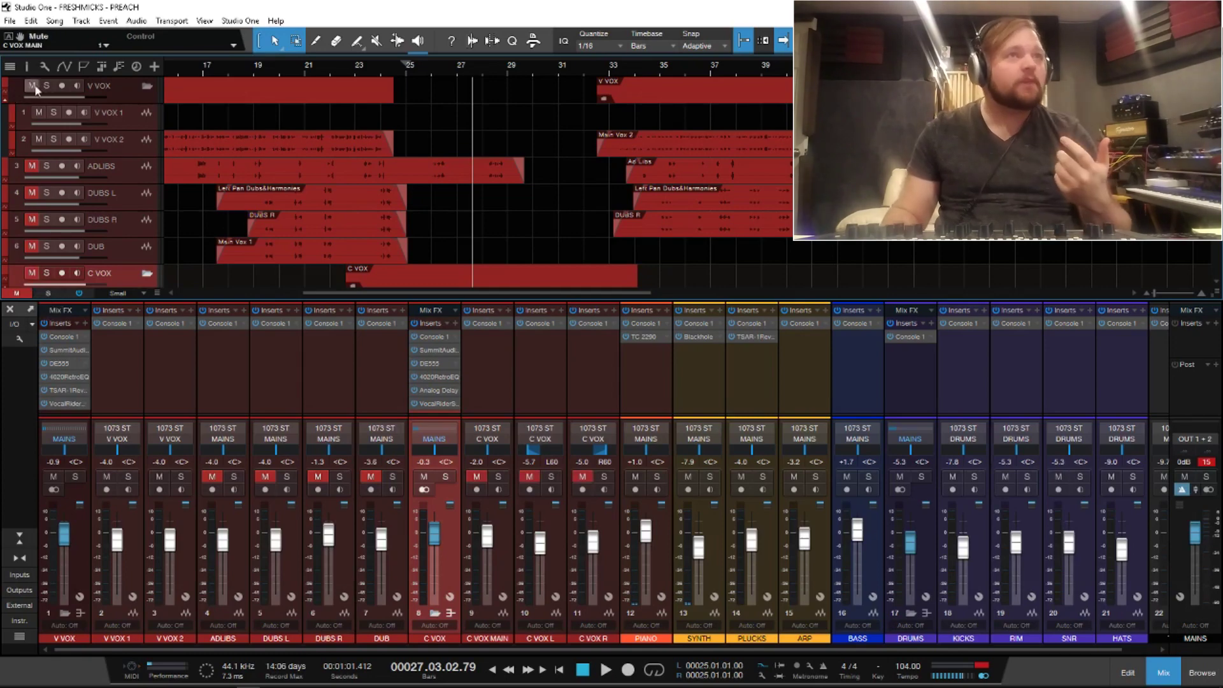
drag(471, 289, 346, 294)
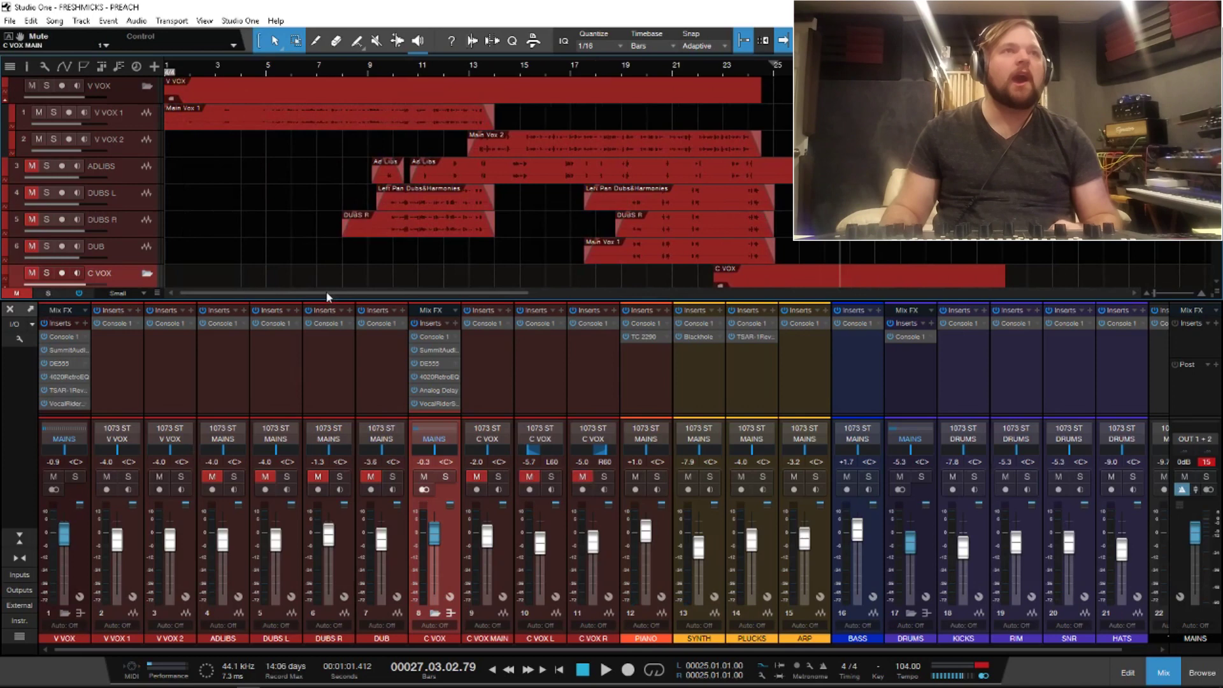
key(space)
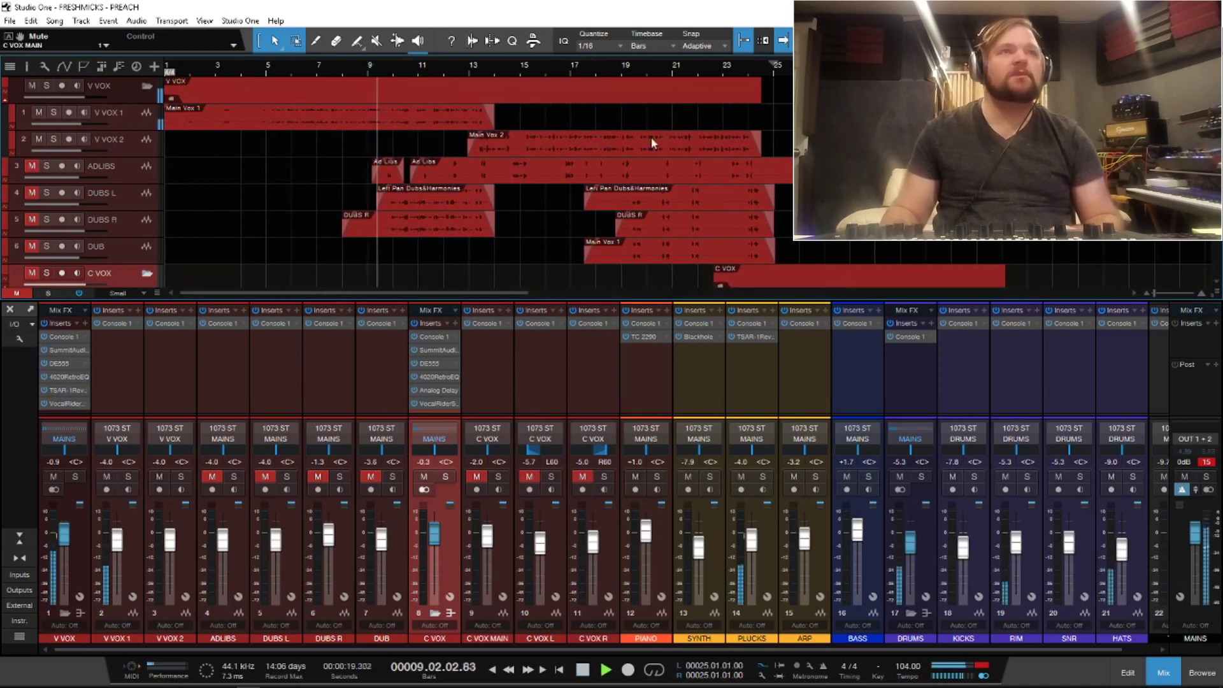
drag(32, 247, 37, 166)
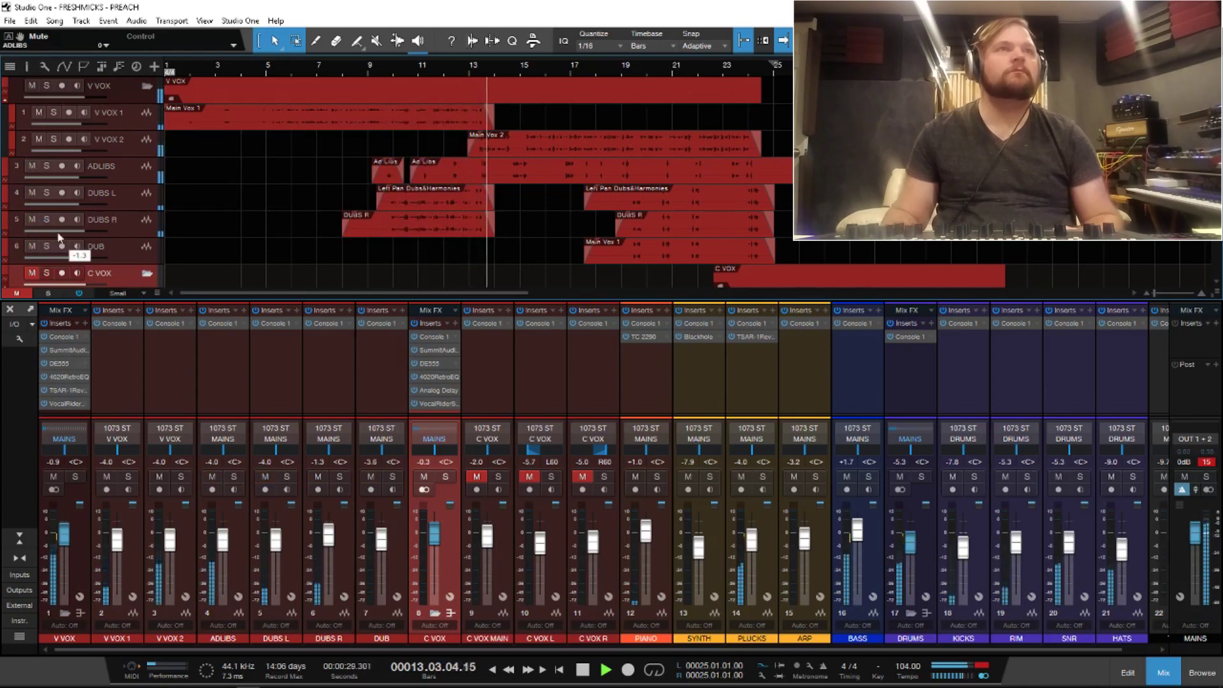
key(space)
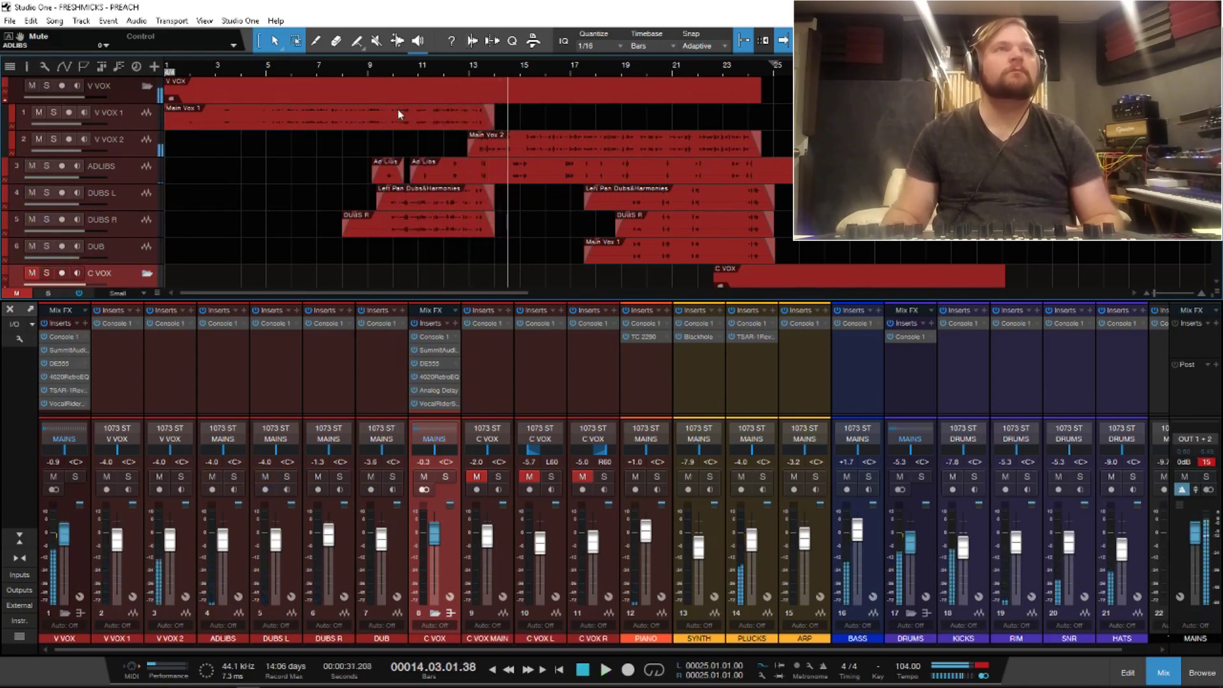
Step: Solo the ADLIBS track, listen to several spots between bars 11 and 15, and clear the solo
click(372, 81)
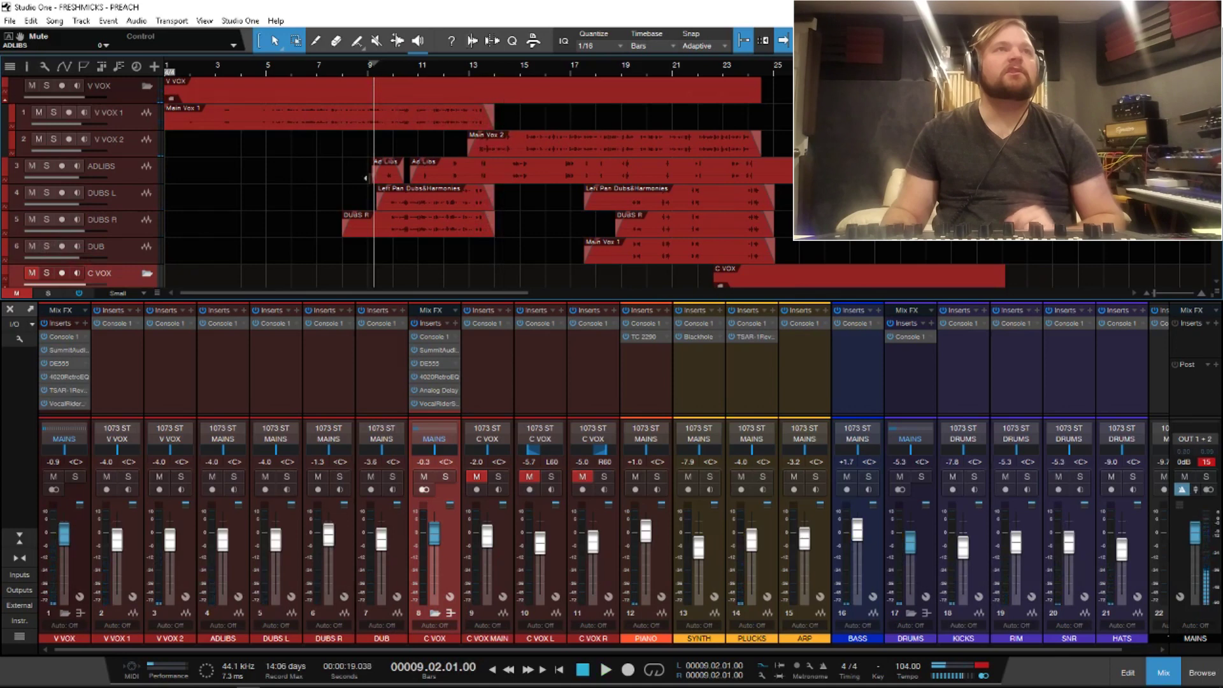
click(108, 167)
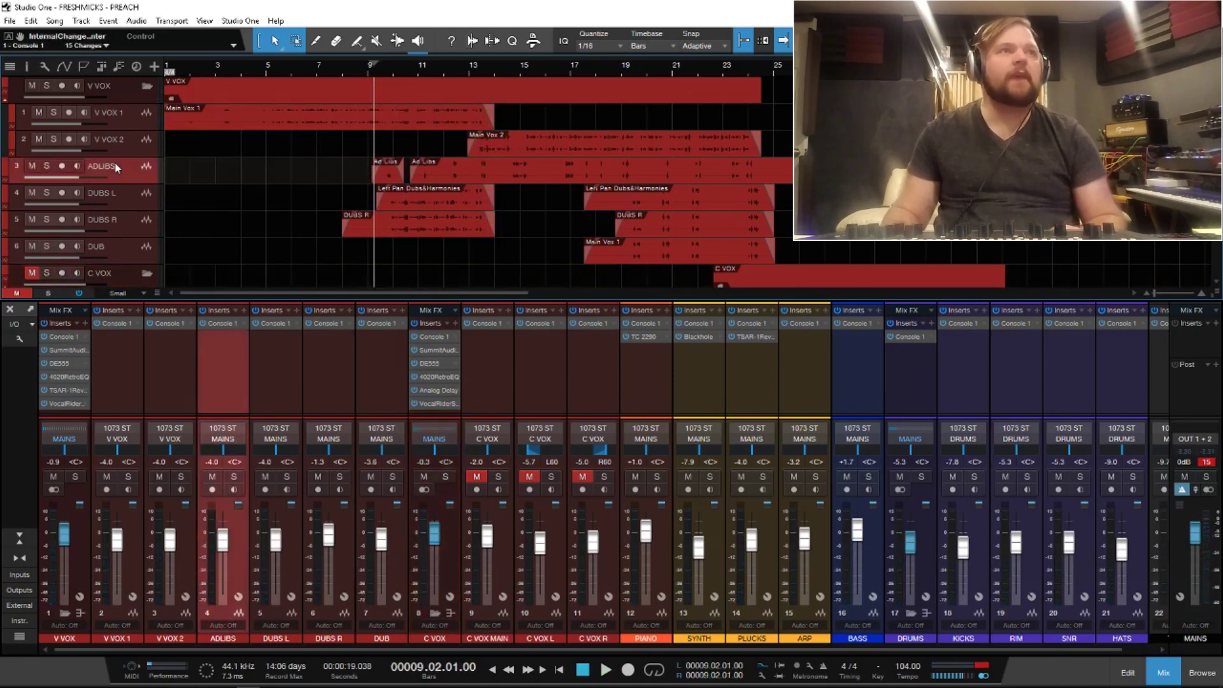
key(s)
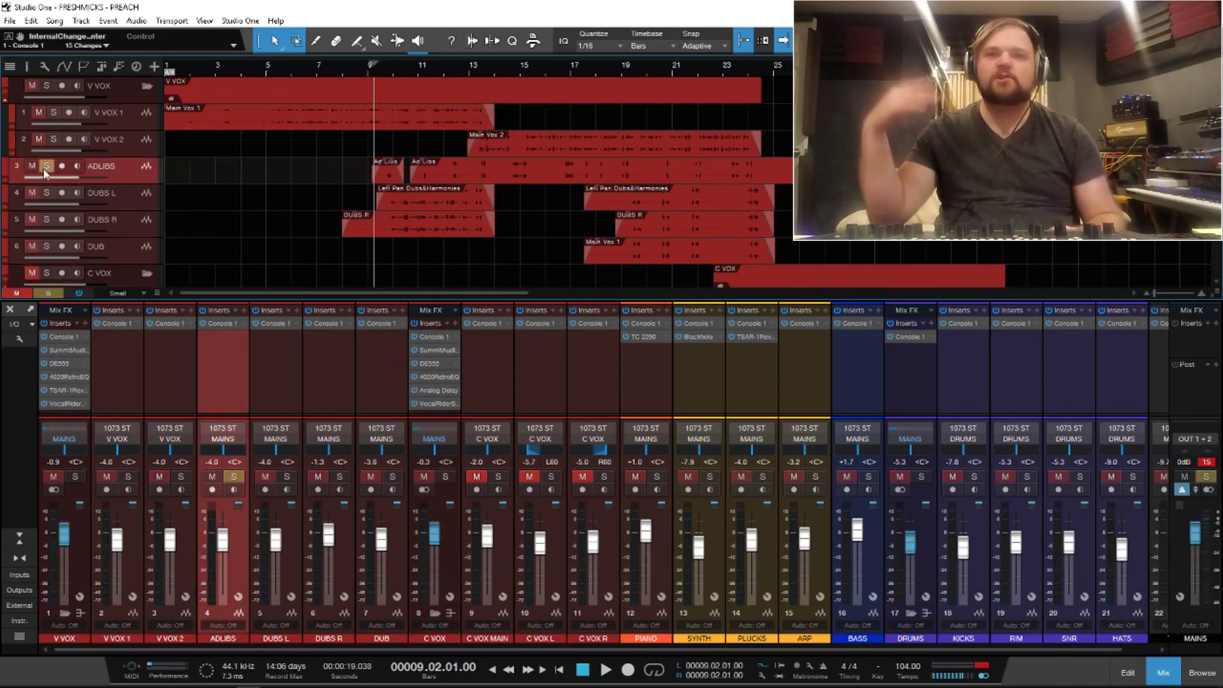
click(514, 67)
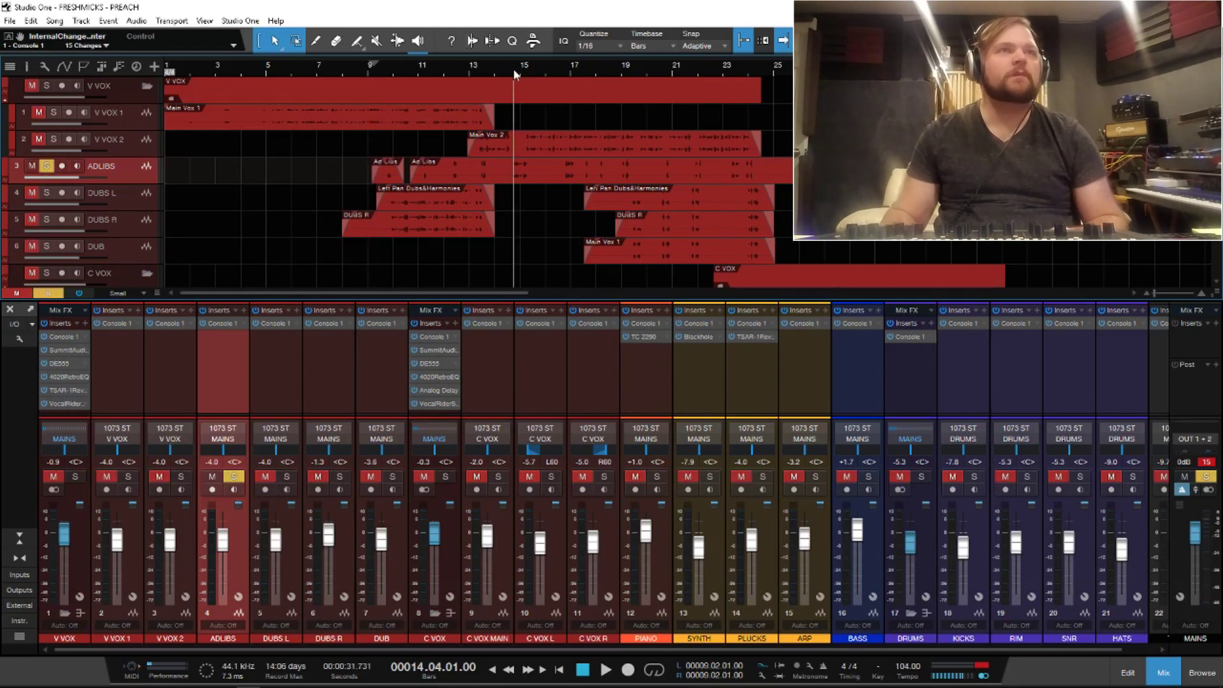
key(space)
click(476, 67)
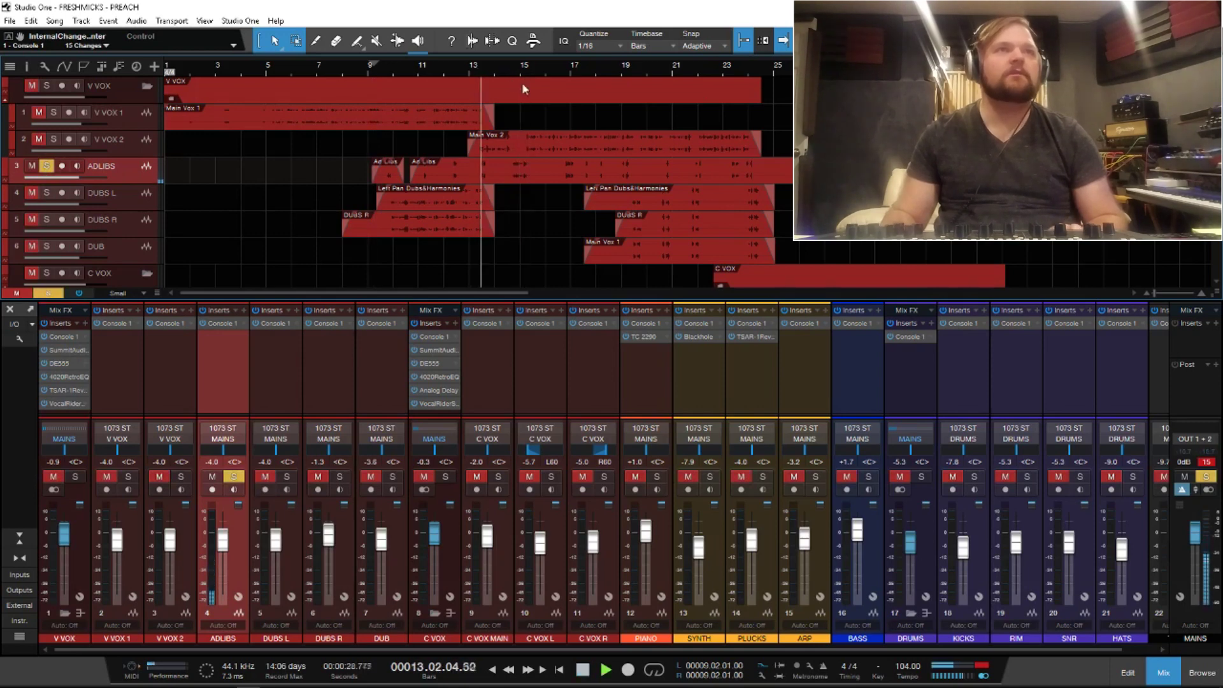
click(461, 69)
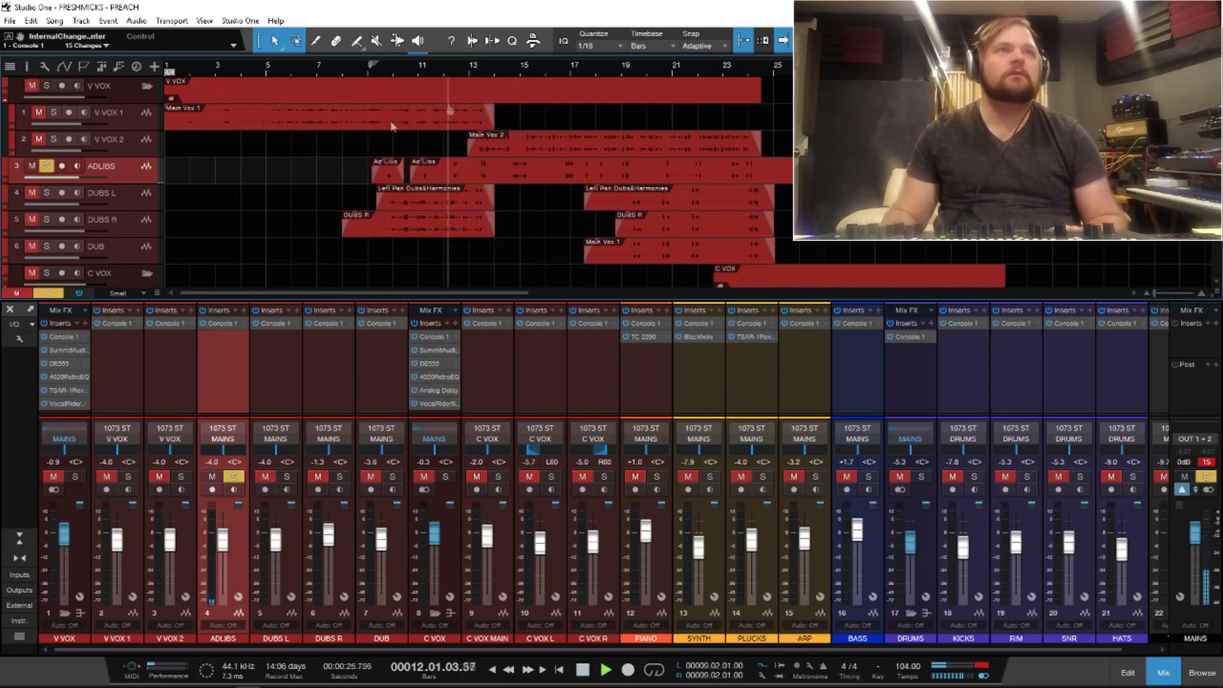
click(418, 71)
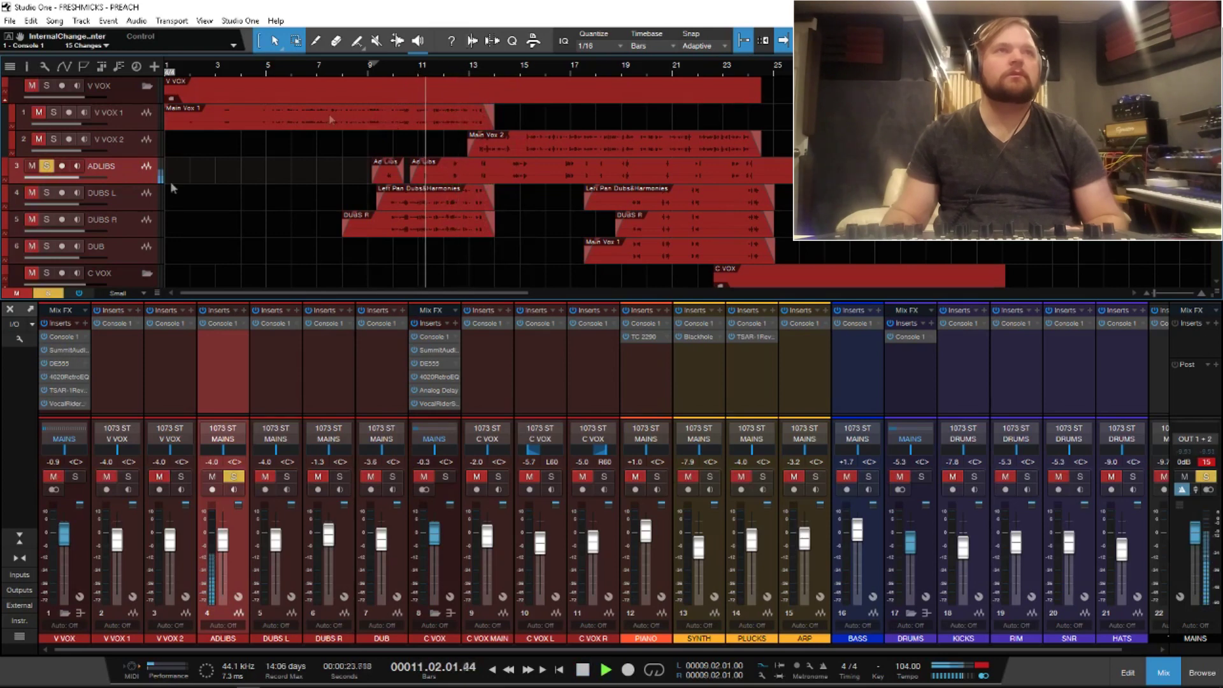
key(space)
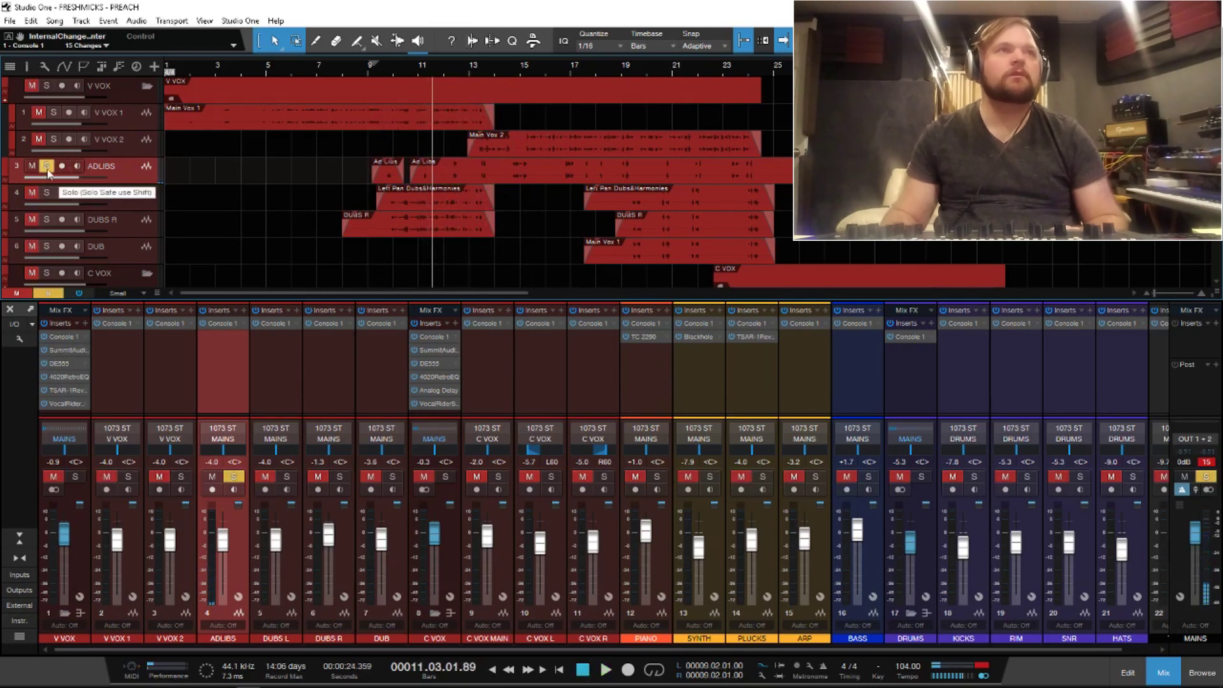
click(47, 170)
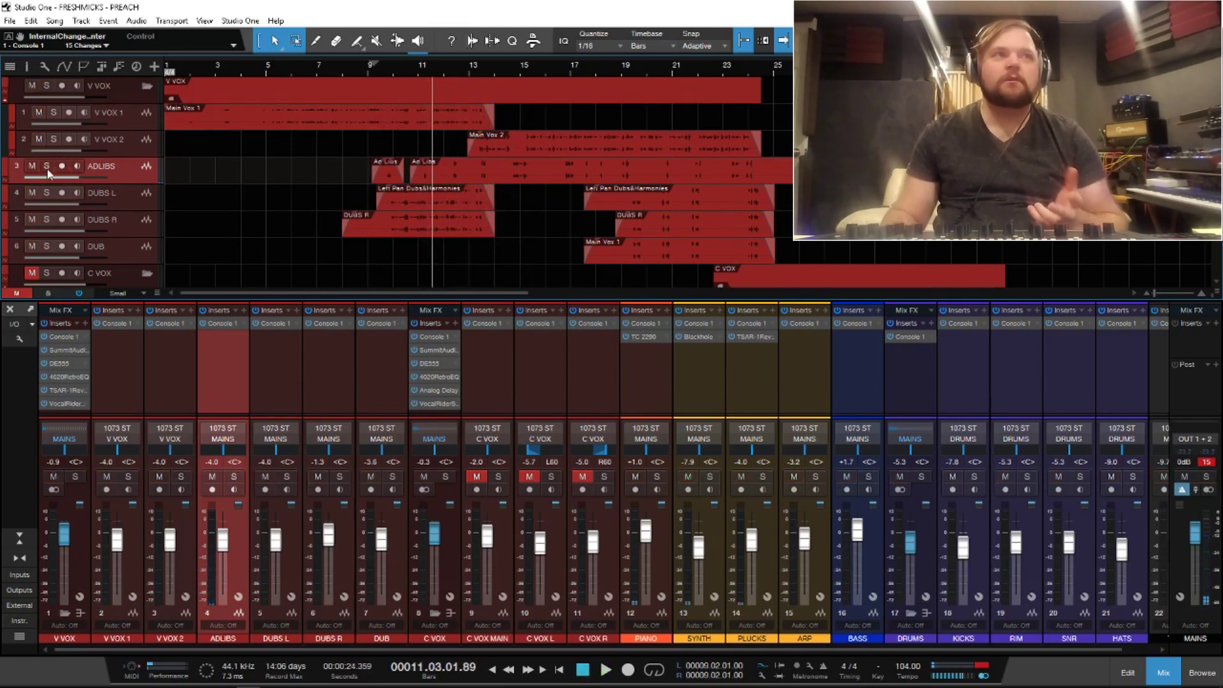
Step: Select DUBS L and DUBS R and pan them to L20 and R20, after trying L40 on DUBS L
click(115, 205)
shift+click(109, 221)
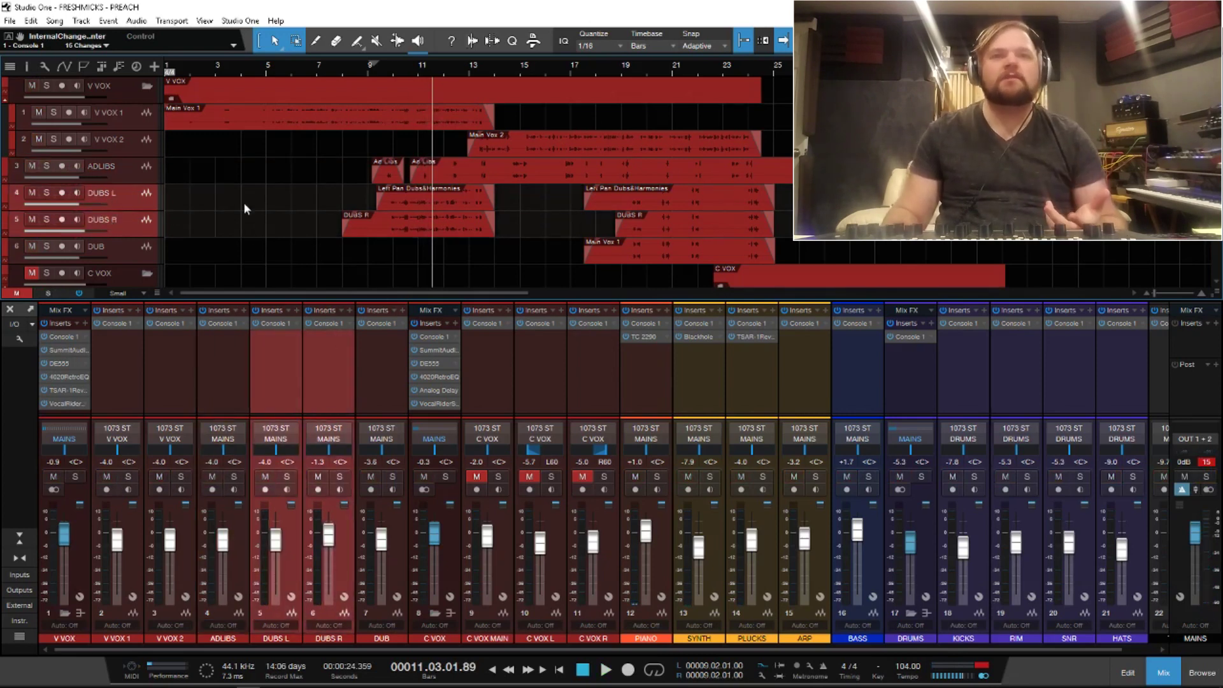
click(402, 74)
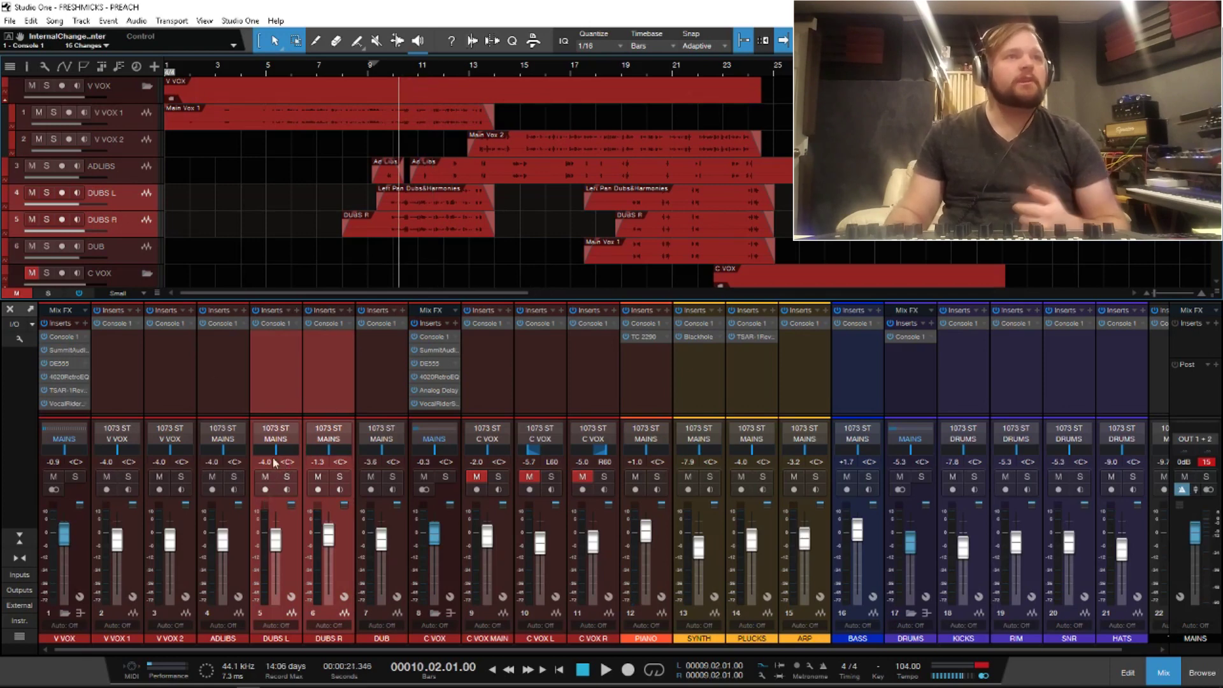
double_click(292, 462)
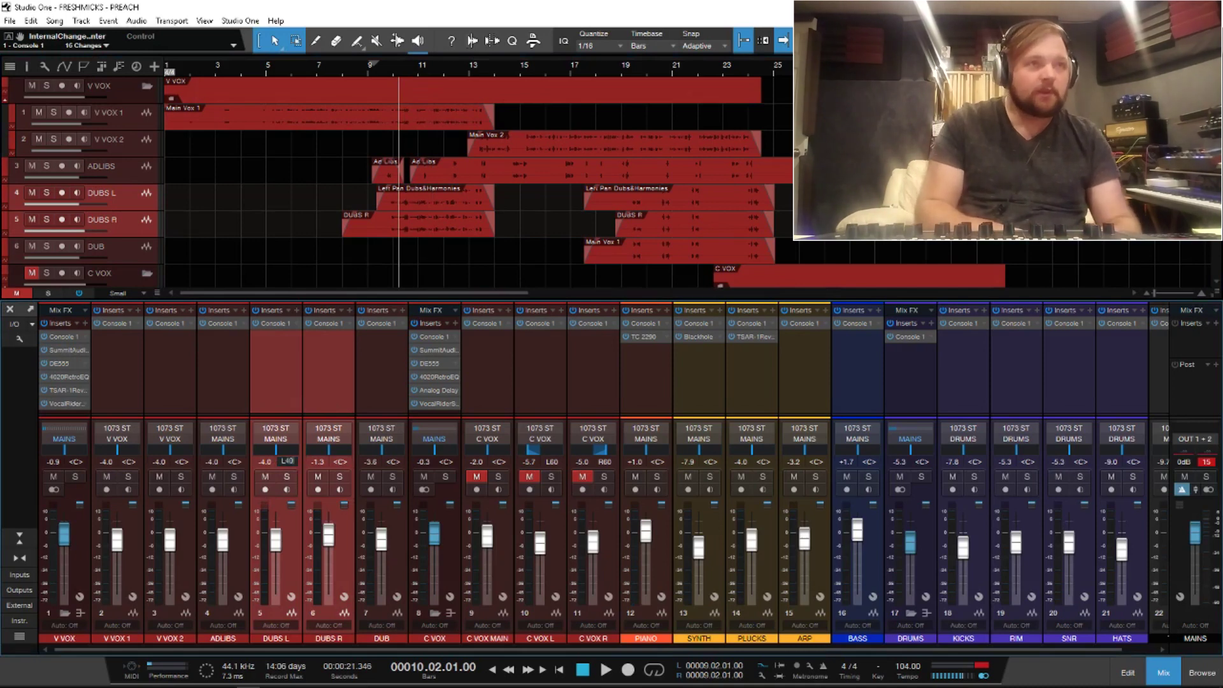
text(L40)
key(Return)
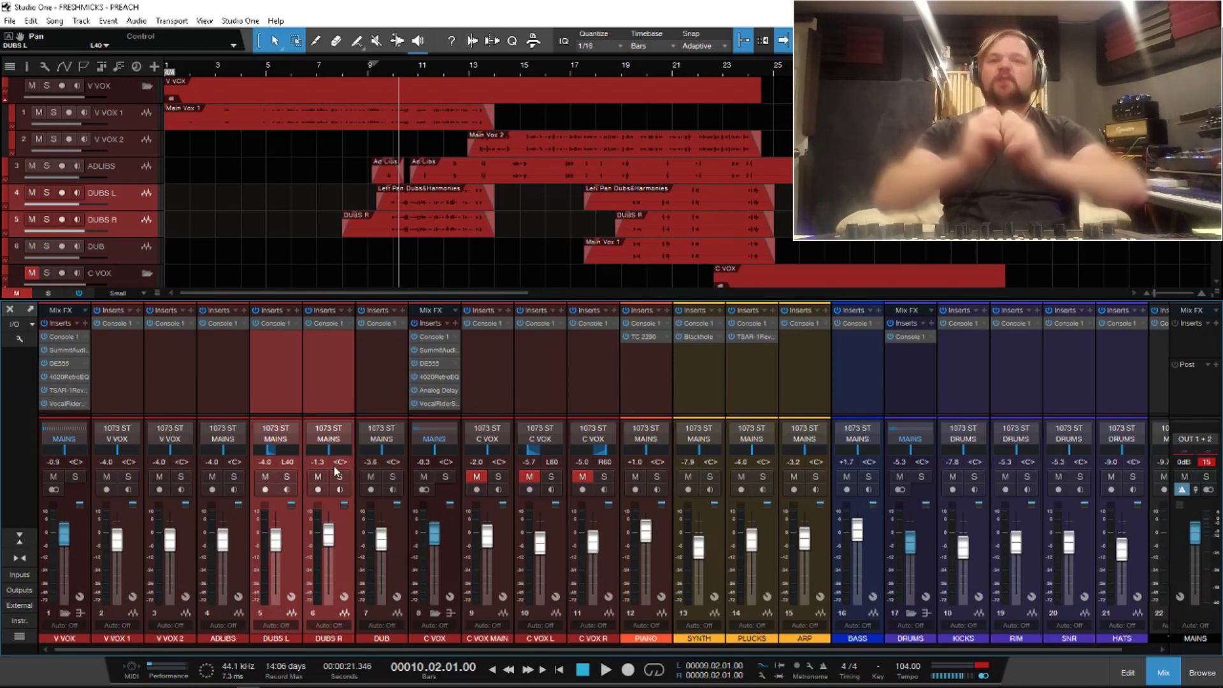
double_click(289, 461)
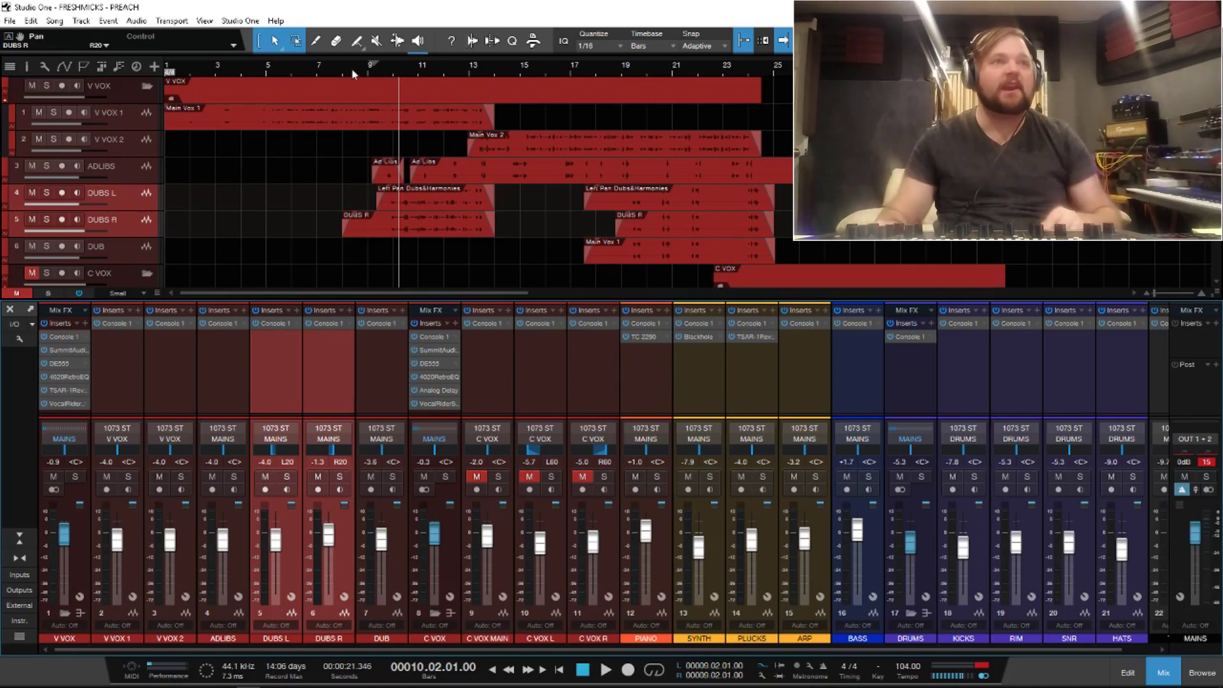
Step: Play from about bar 9 and solo DUBS L and DUBS R, adding V VOX to the solo for comparison
click(376, 66)
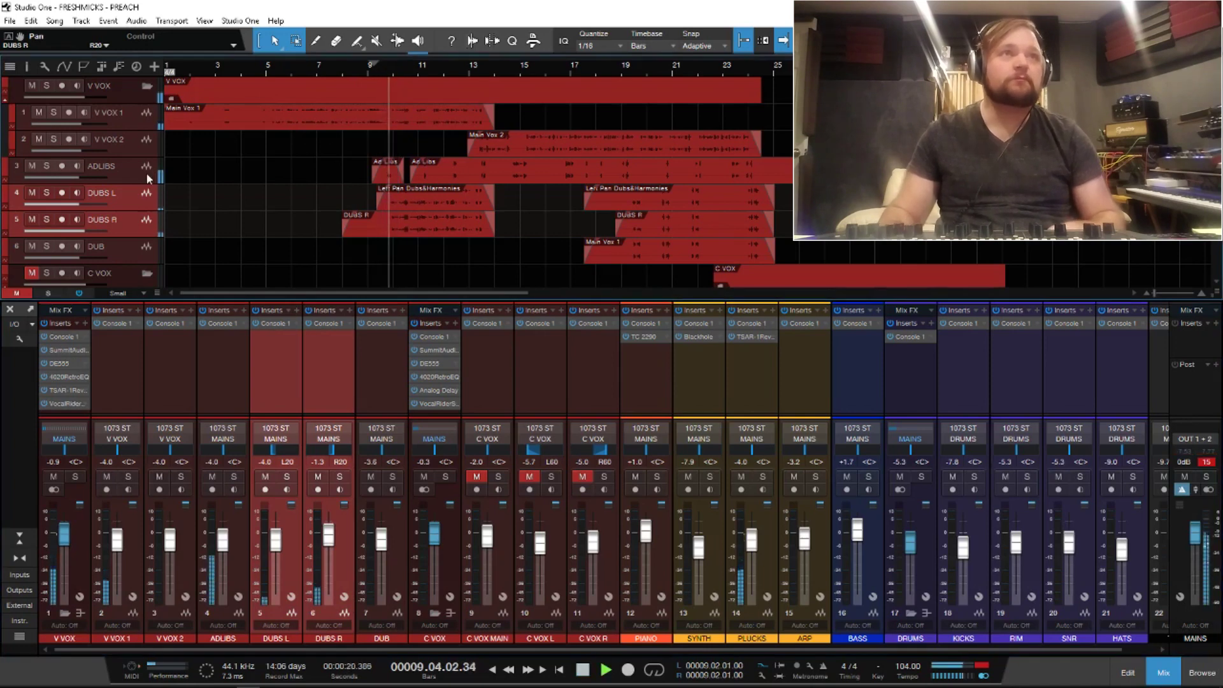
click(47, 220)
click(46, 193)
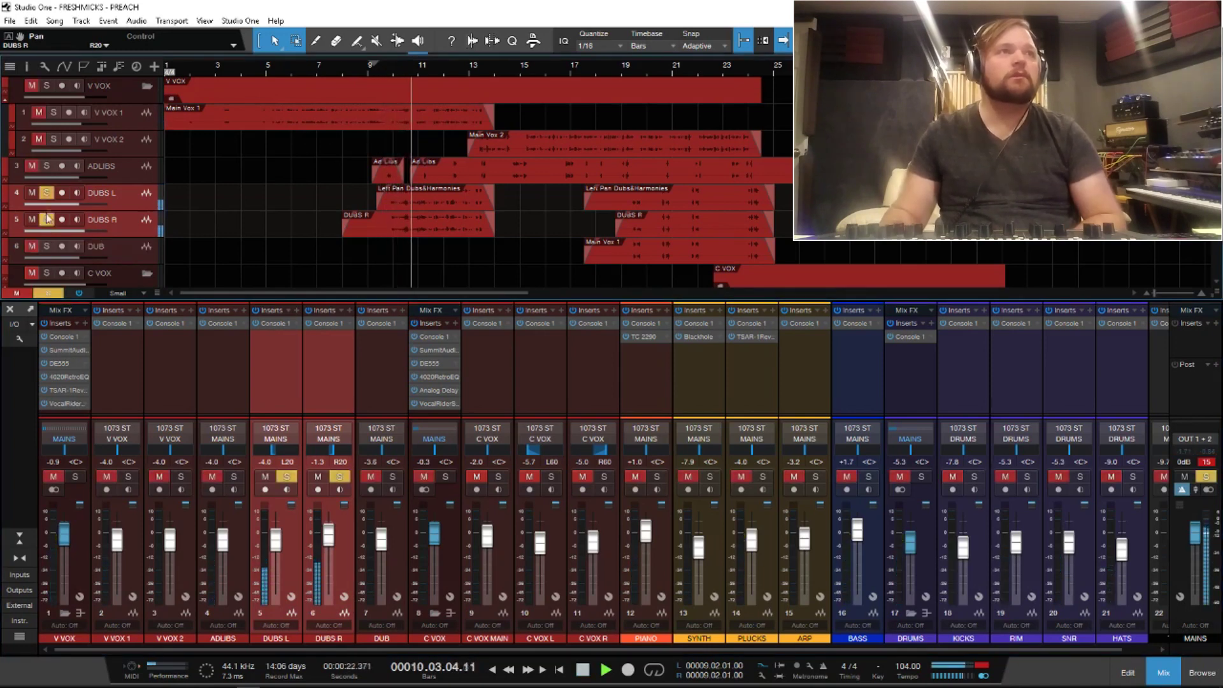
click(51, 86)
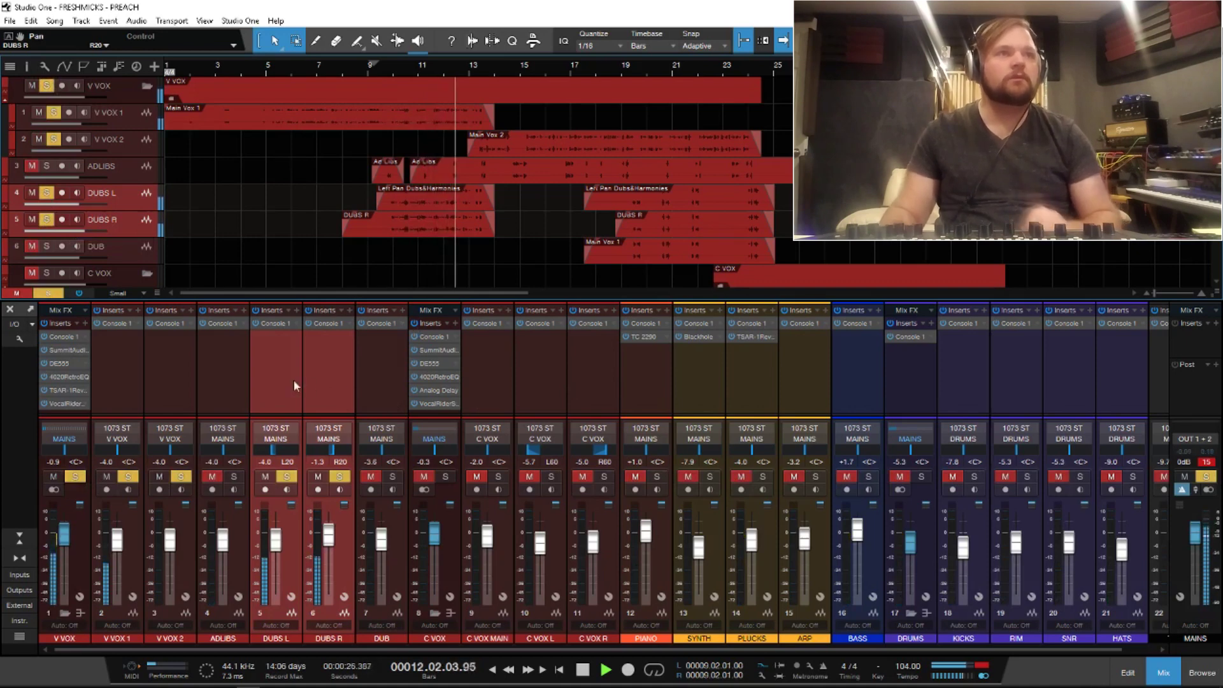
key(space)
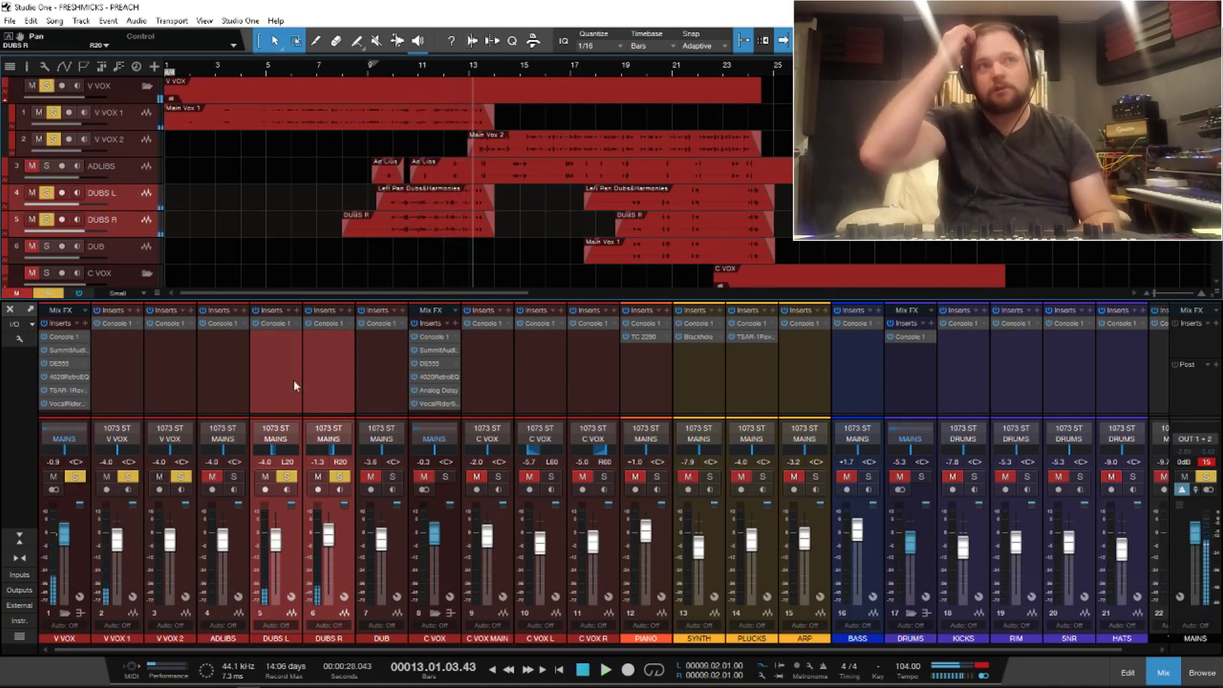
Step: Clear the inserts on DUBS L and DUBS R and copy the Console 1 insert from V VOX to DUBS L
click(295, 389)
shift+click(316, 381)
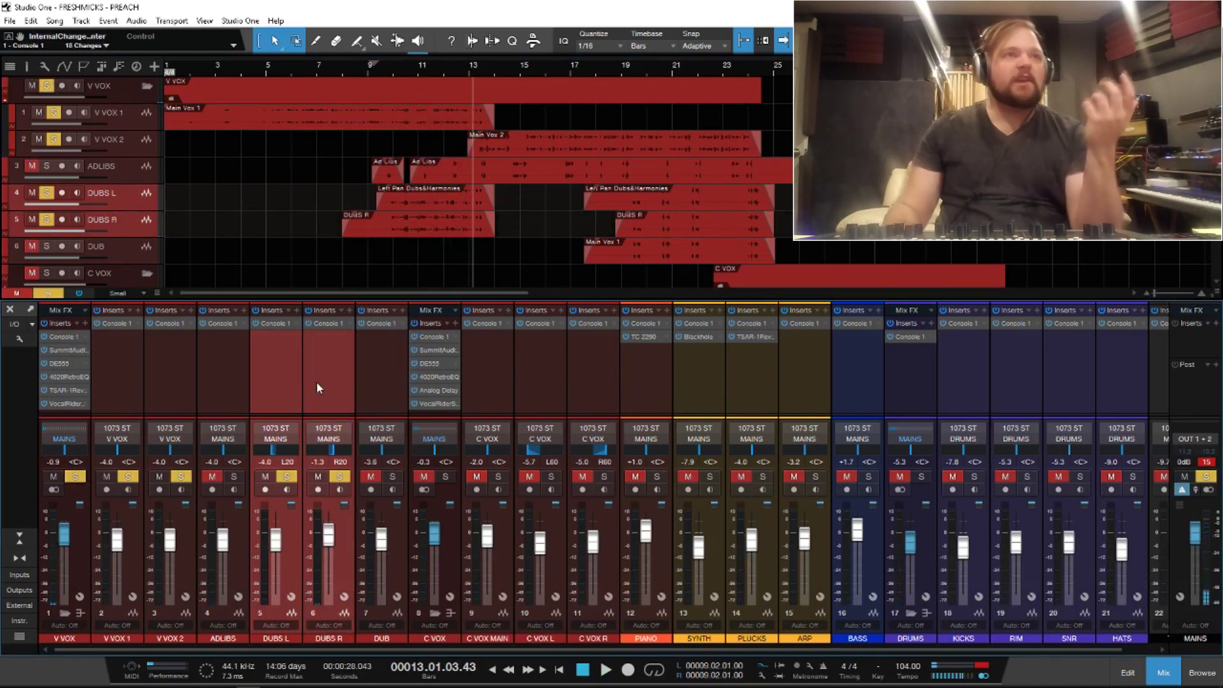
right_click(297, 326)
click(365, 496)
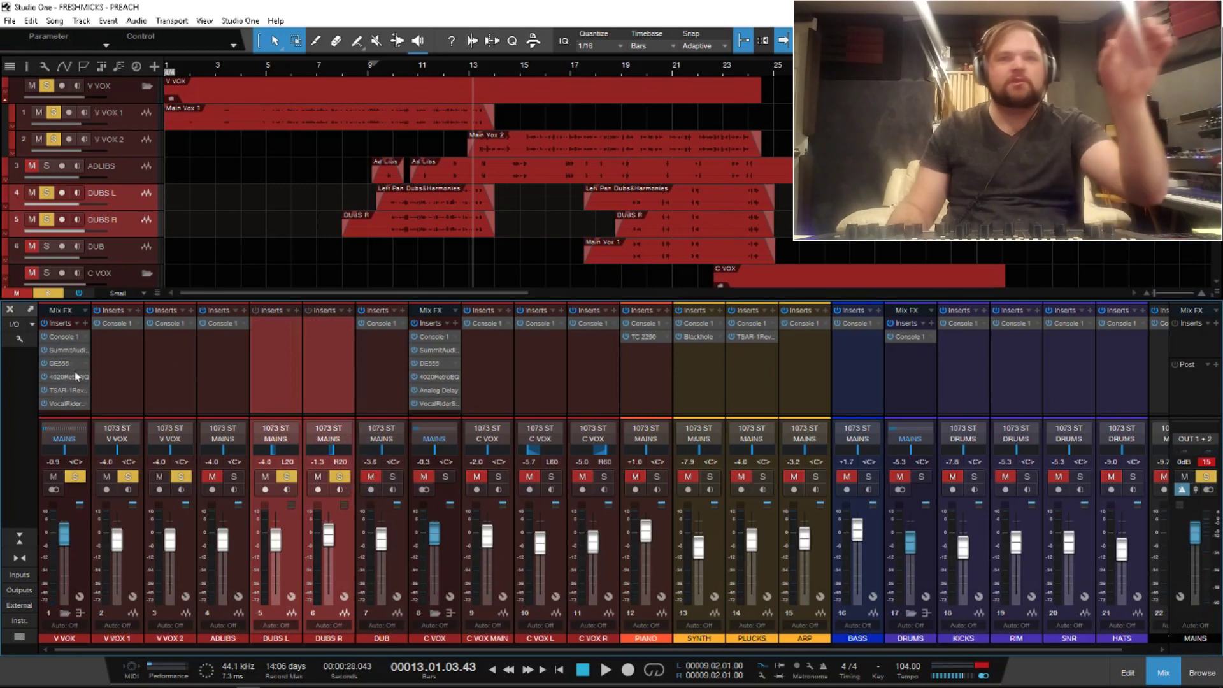
drag(67, 335, 292, 337)
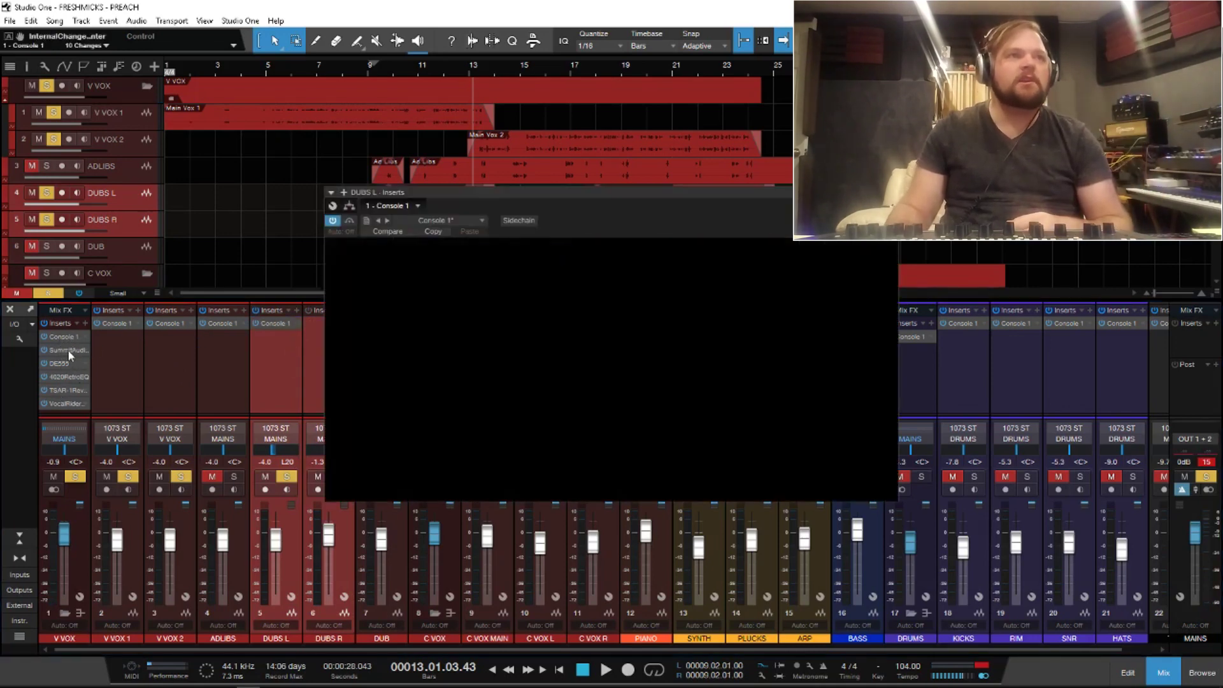
Step: Copy the Summit Audio TLA-100A compressor from V VOX to DUBS L, and from DUBS L to DUBS R
drag(68, 350, 275, 342)
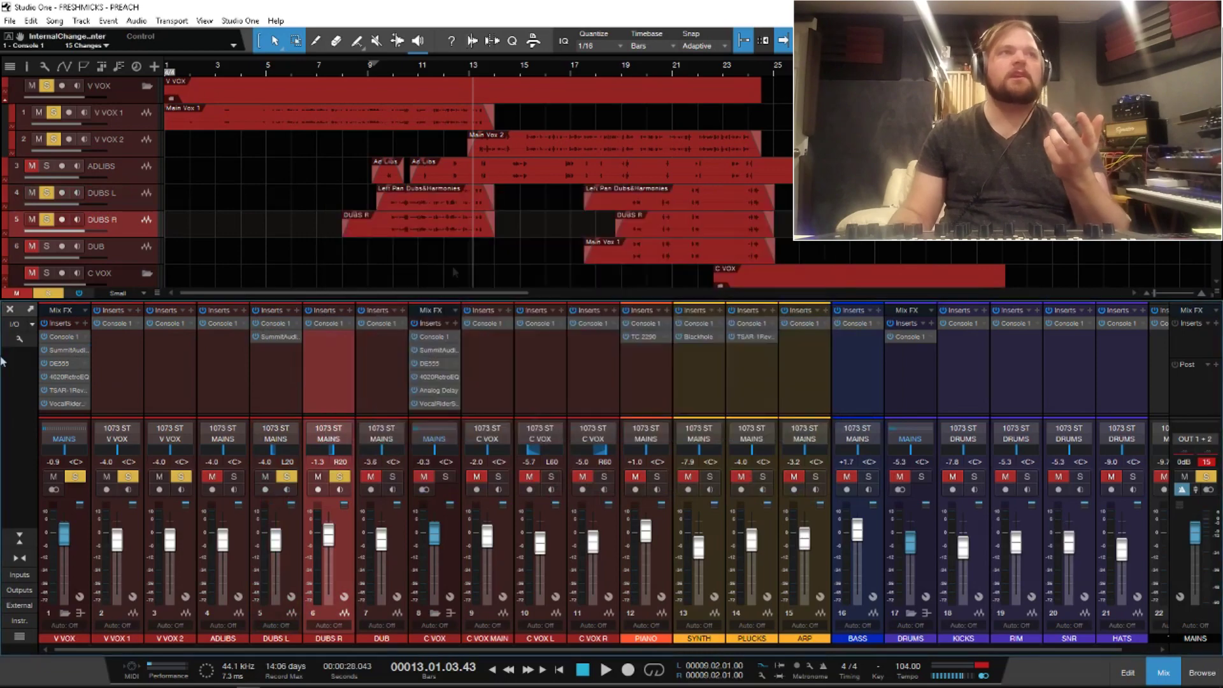
drag(279, 339, 330, 338)
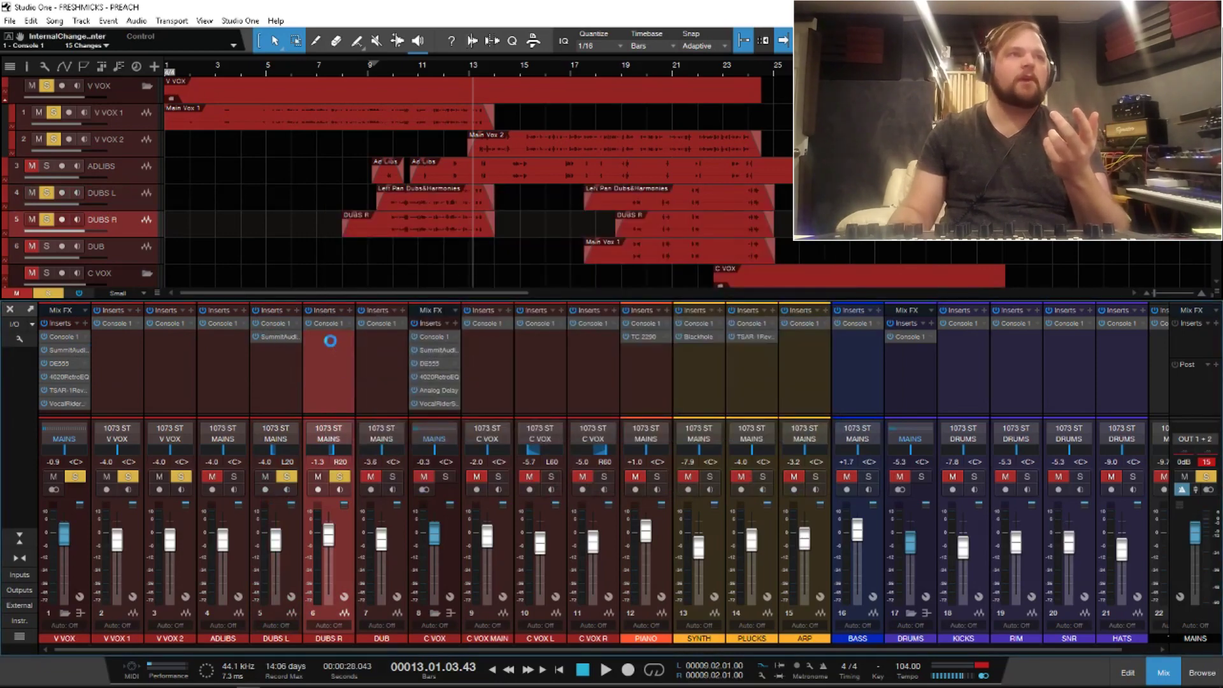
click(825, 192)
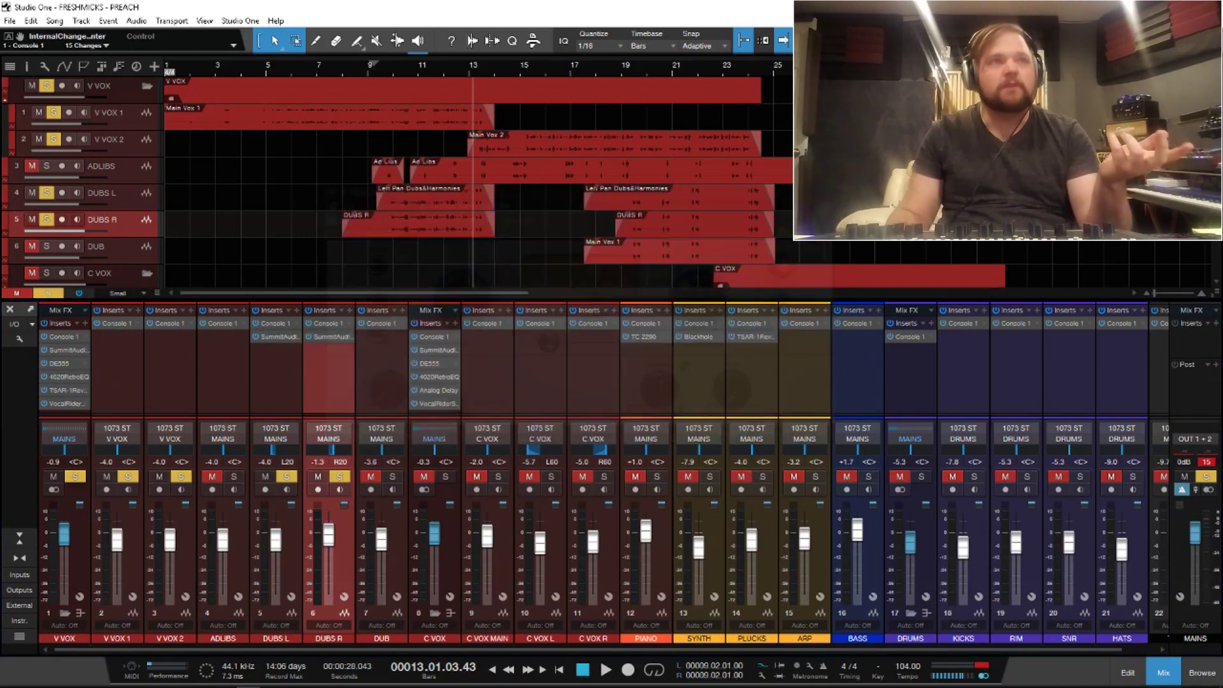
Step: Play the soloed V VOX and dubs from bar 10, setting DUBS L to -5.2 dB and DUBS R to -3.3 dB
click(394, 69)
key(space)
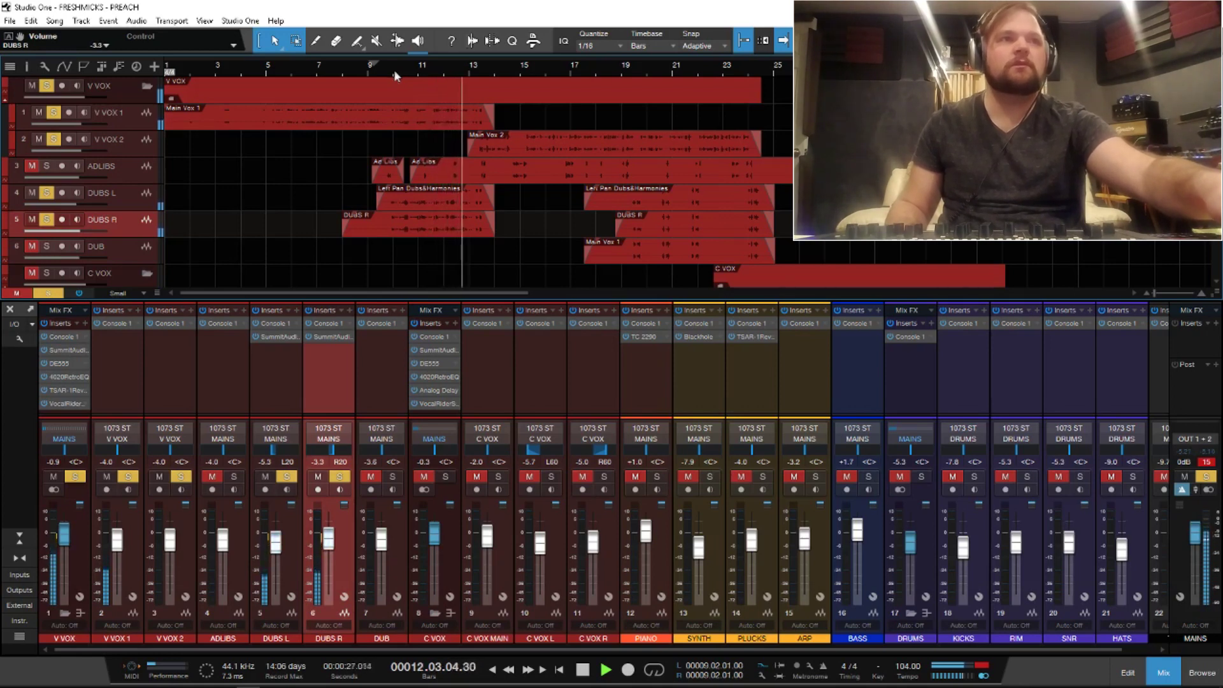
key(space)
Step: Play the mix from bar 8 with solos cleared and ADLIBS muted, and trim the first DUBS R clip's start to about bar 9
click(355, 65)
click(46, 193)
click(50, 87)
key(space)
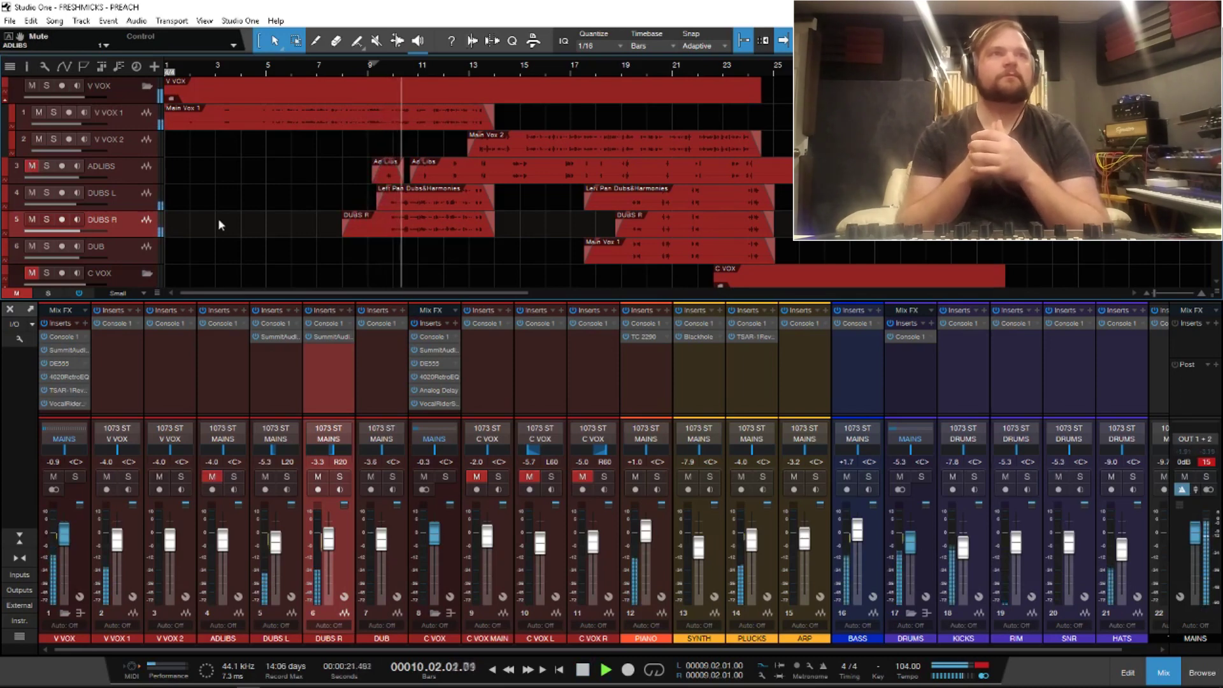
drag(343, 233, 373, 237)
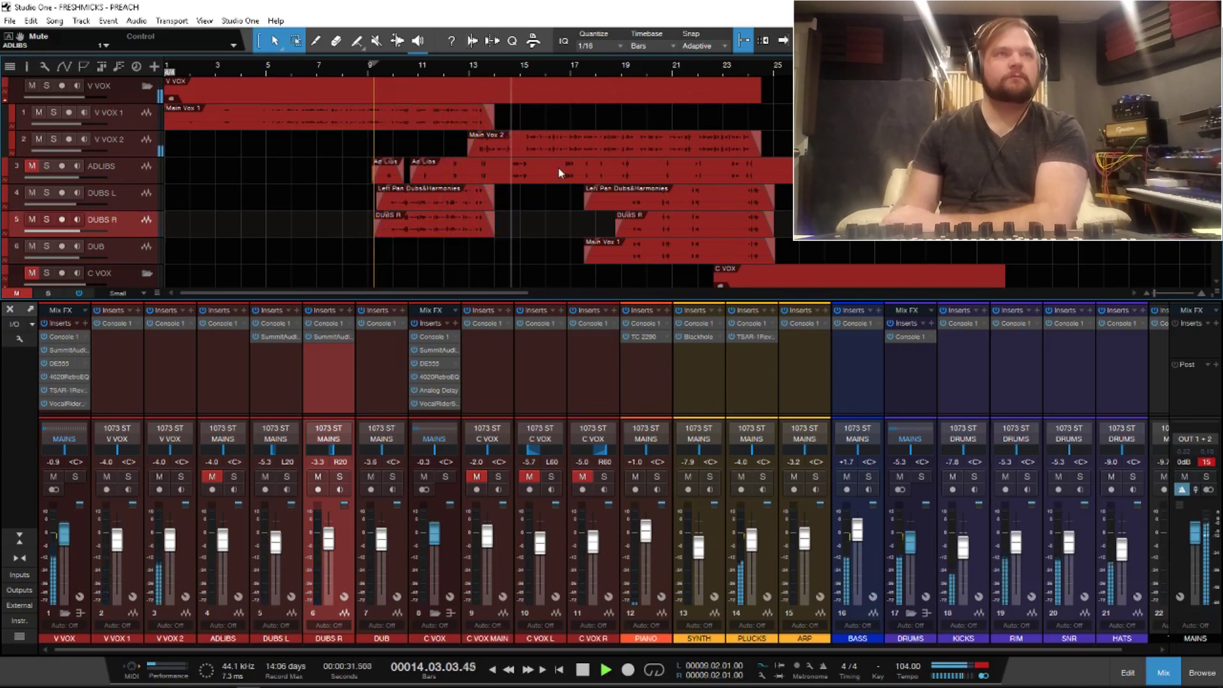
key(space)
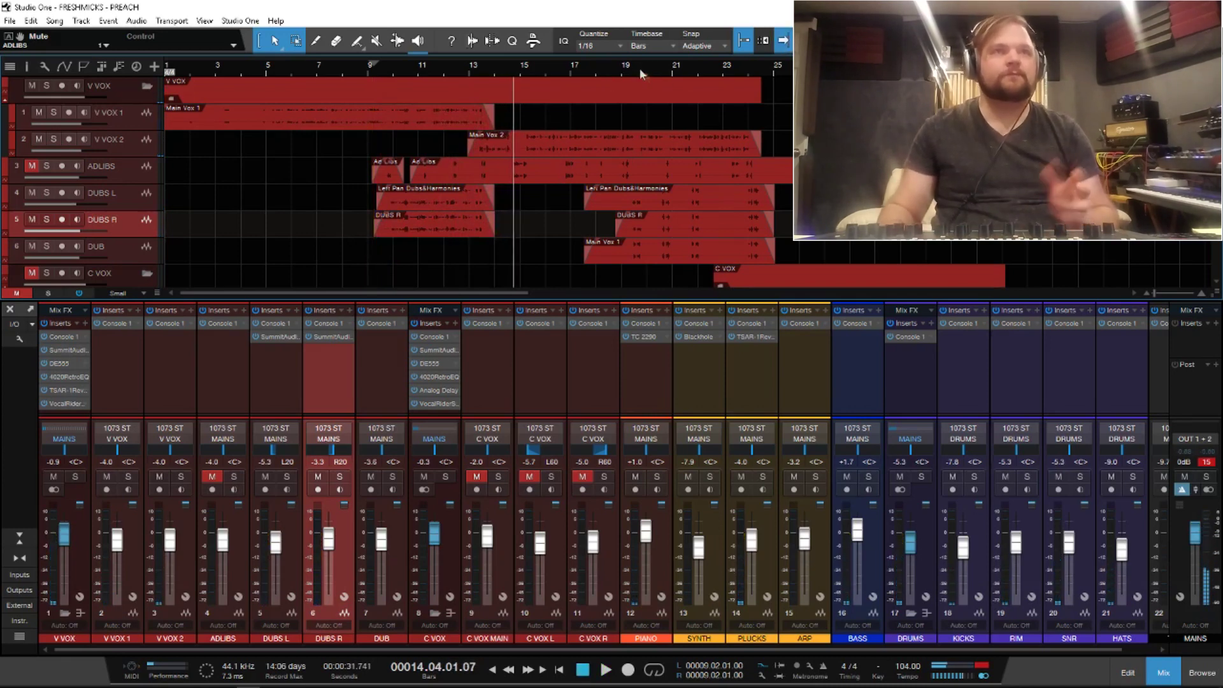
Step: Play the full mix from bar 18 to check the second set of dubs, and select the DUB track
click(618, 70)
key(space)
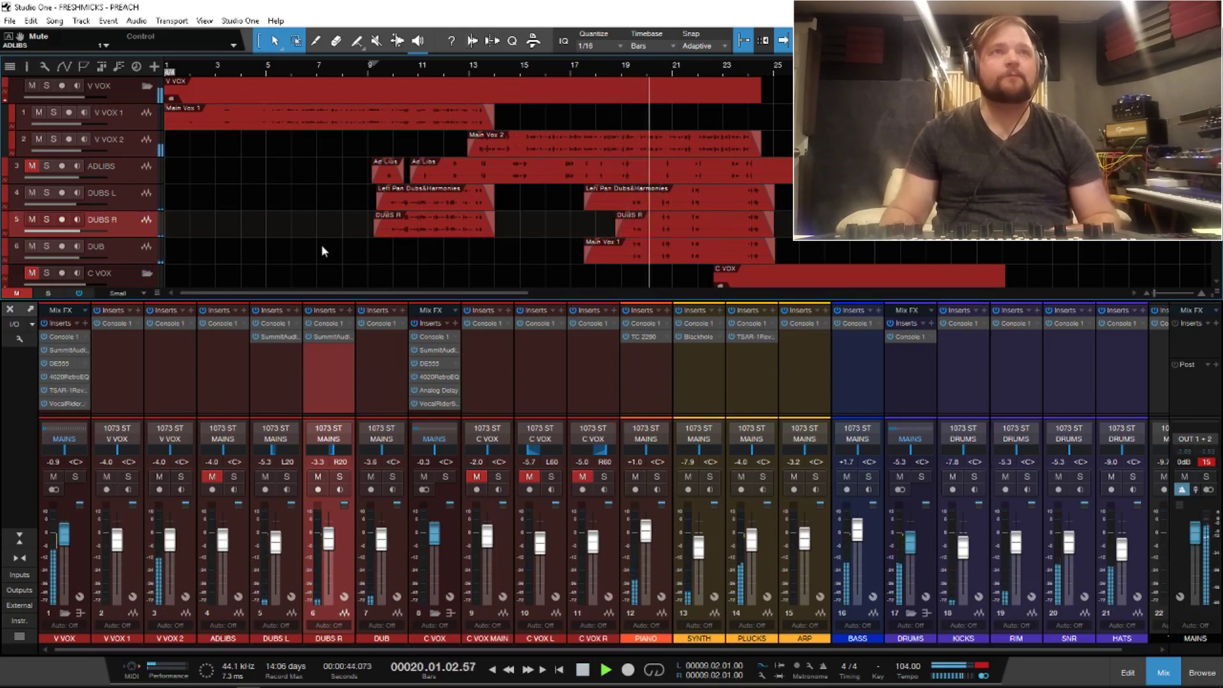
key(space)
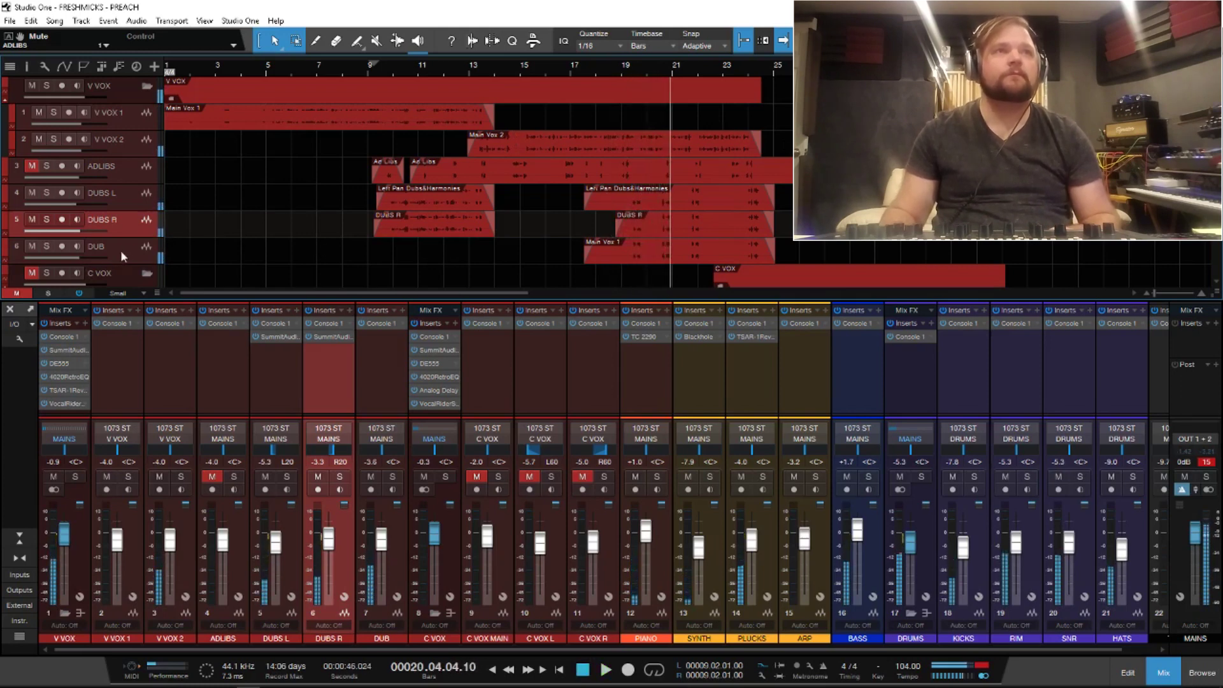
click(121, 252)
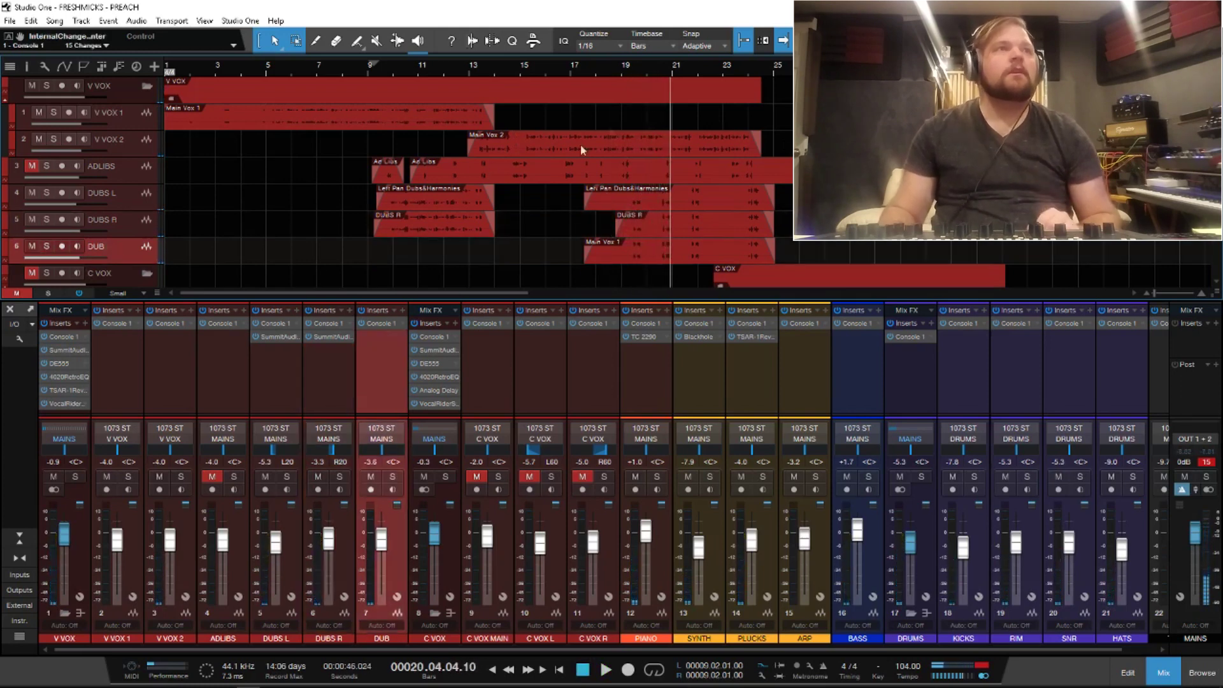
Step: Solo DUBS L and DUBS R, play from bar 18, and inspect their second clips
click(616, 72)
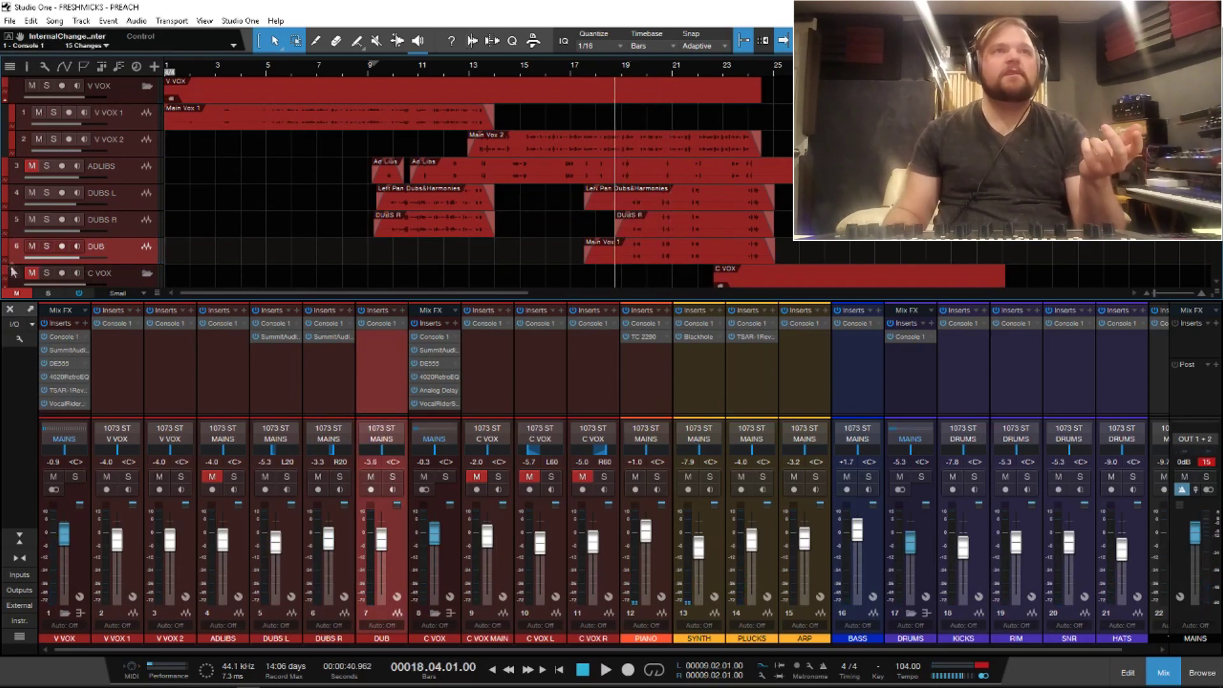
click(47, 219)
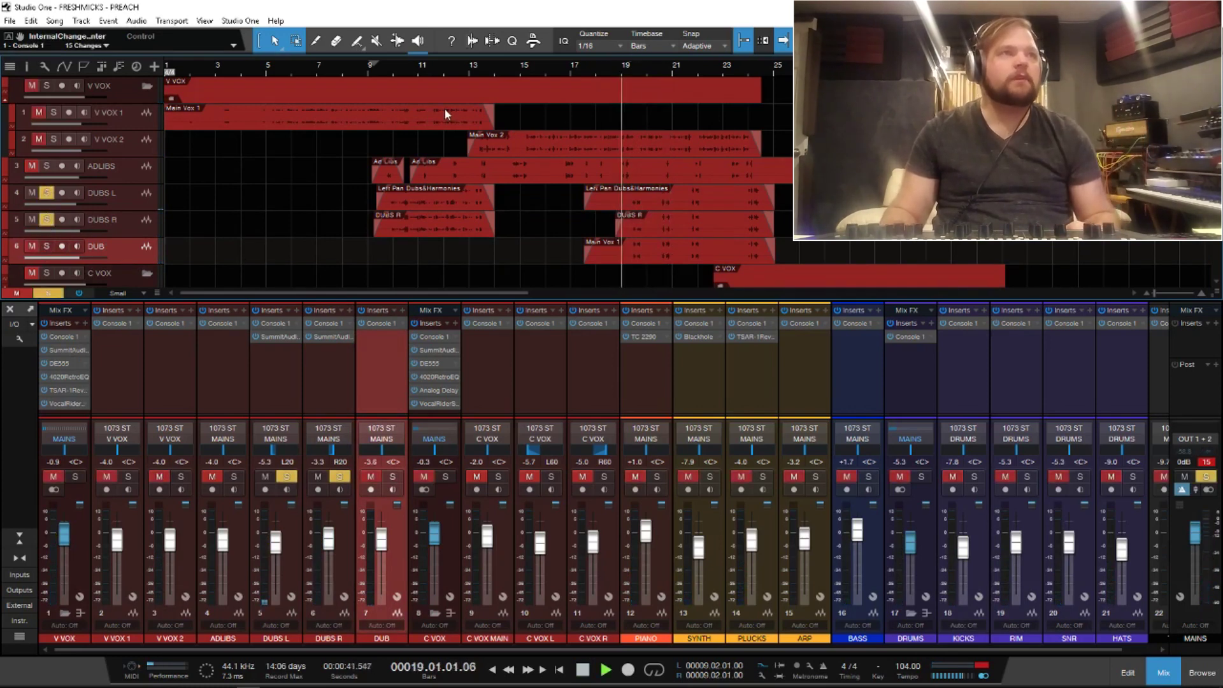
key(space)
click(717, 202)
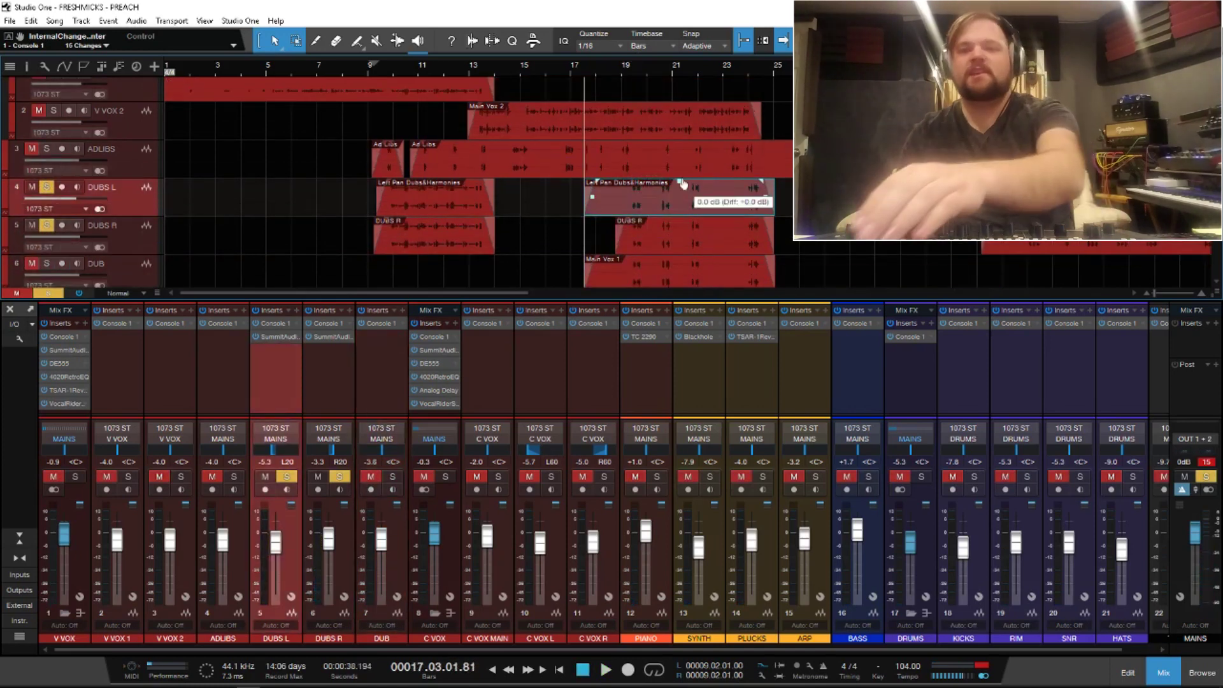
click(787, 195)
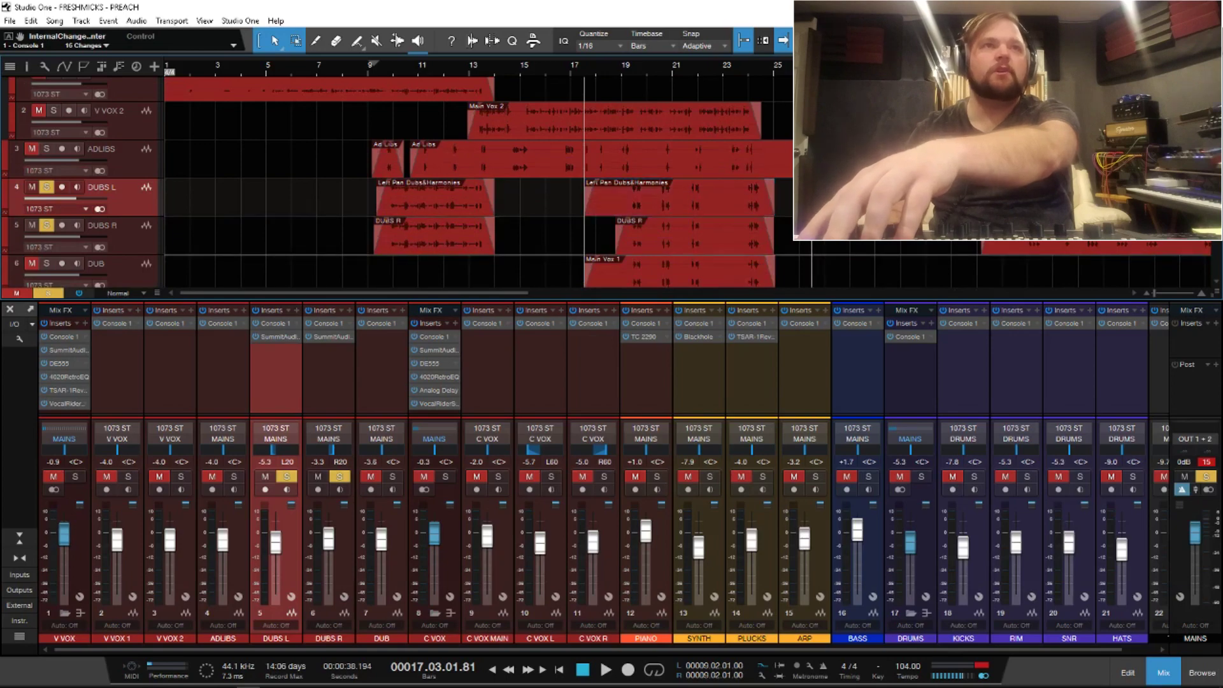
click(696, 223)
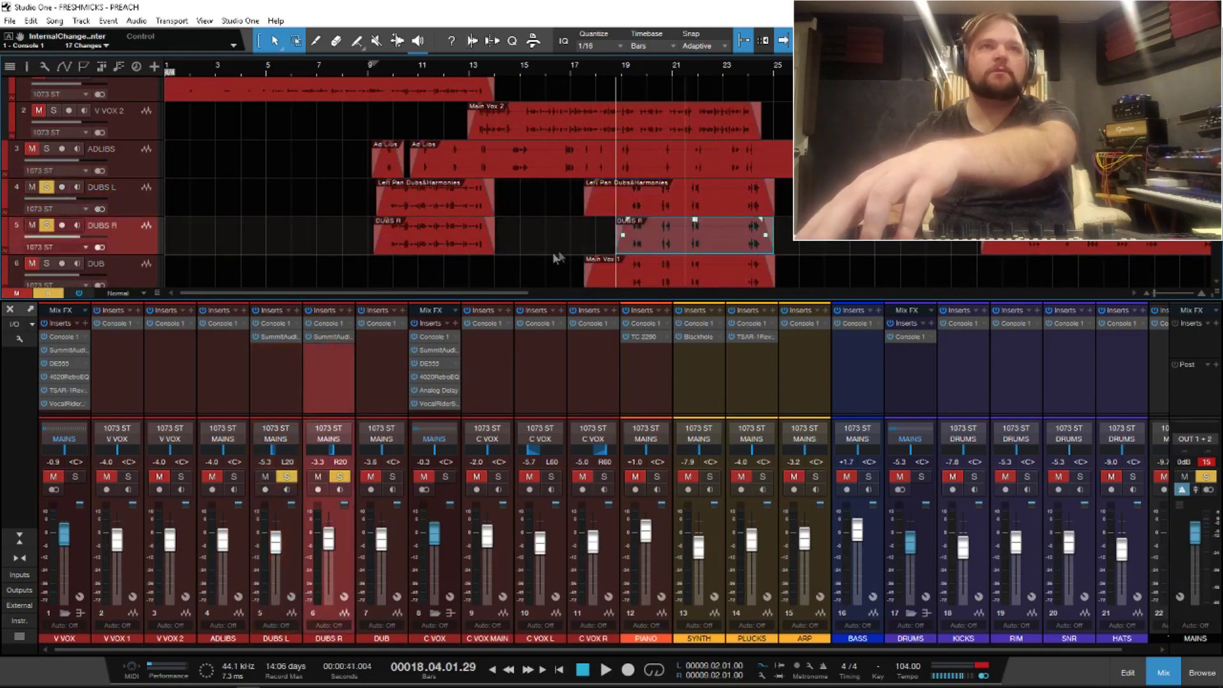
Step: Listen to the DUB track alone from bar 18 and clear its solo
scroll(552, 251, down, 3)
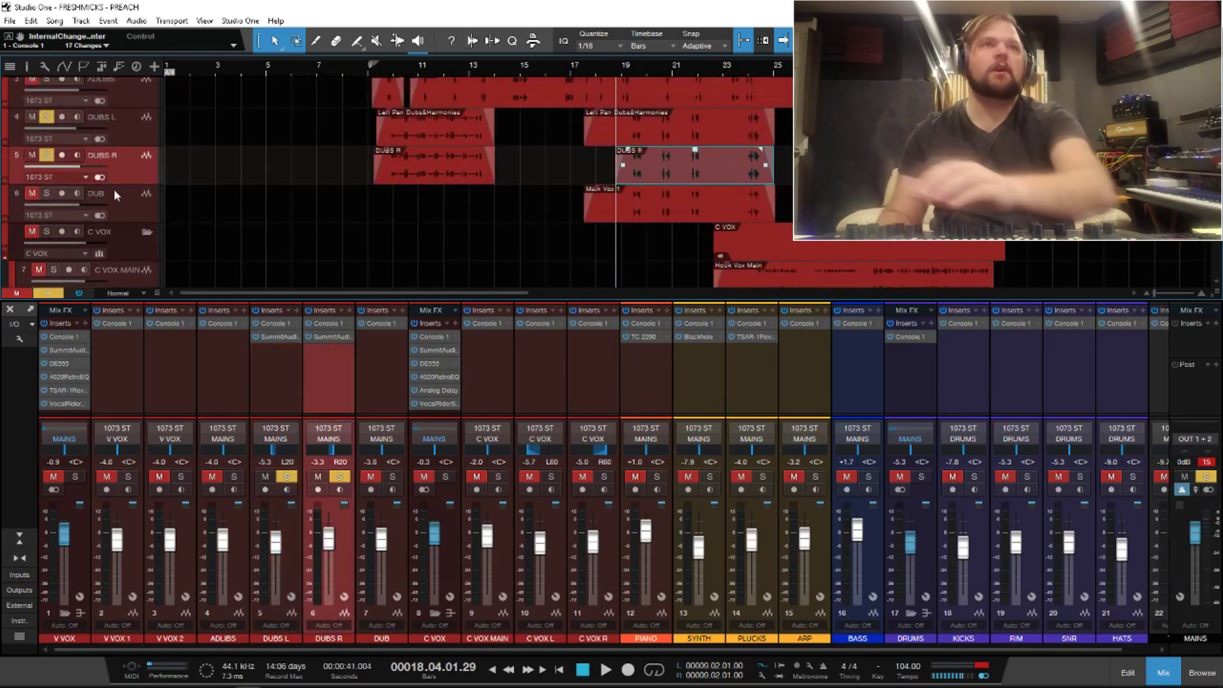
click(47, 193)
key(space)
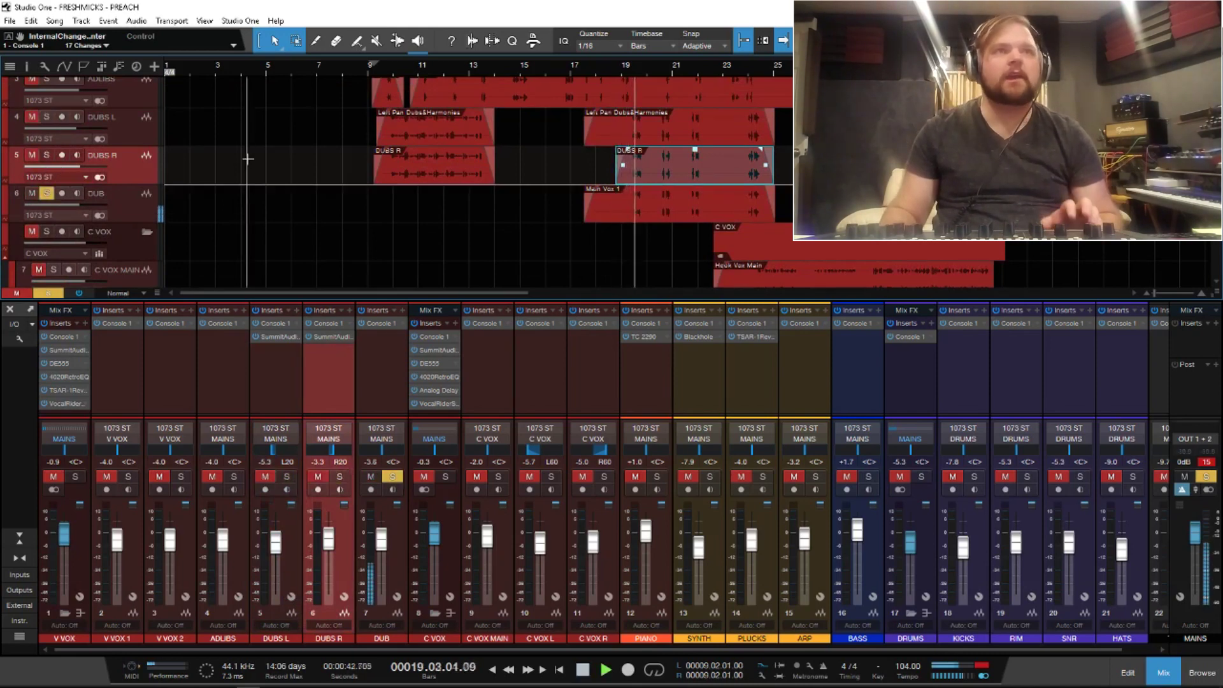
key(space)
click(47, 193)
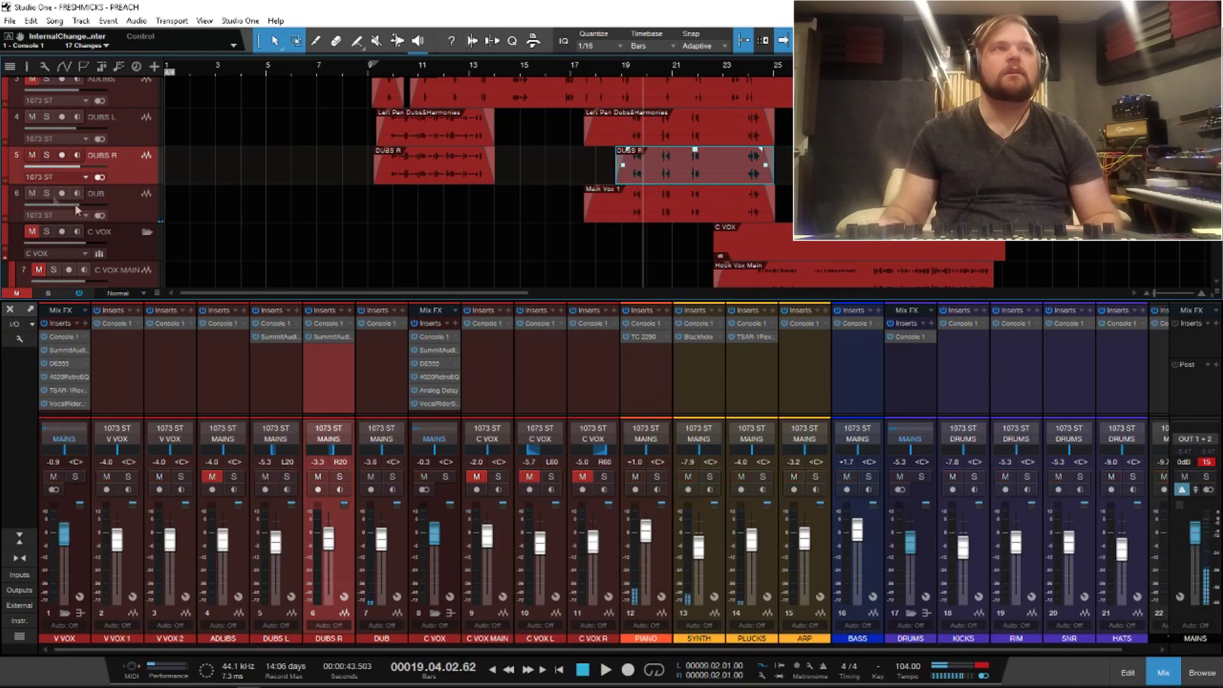
Step: Replace the Console 1 insert on DUB and copy the Summit Audio compressor onto it from DUBS R
click(136, 209)
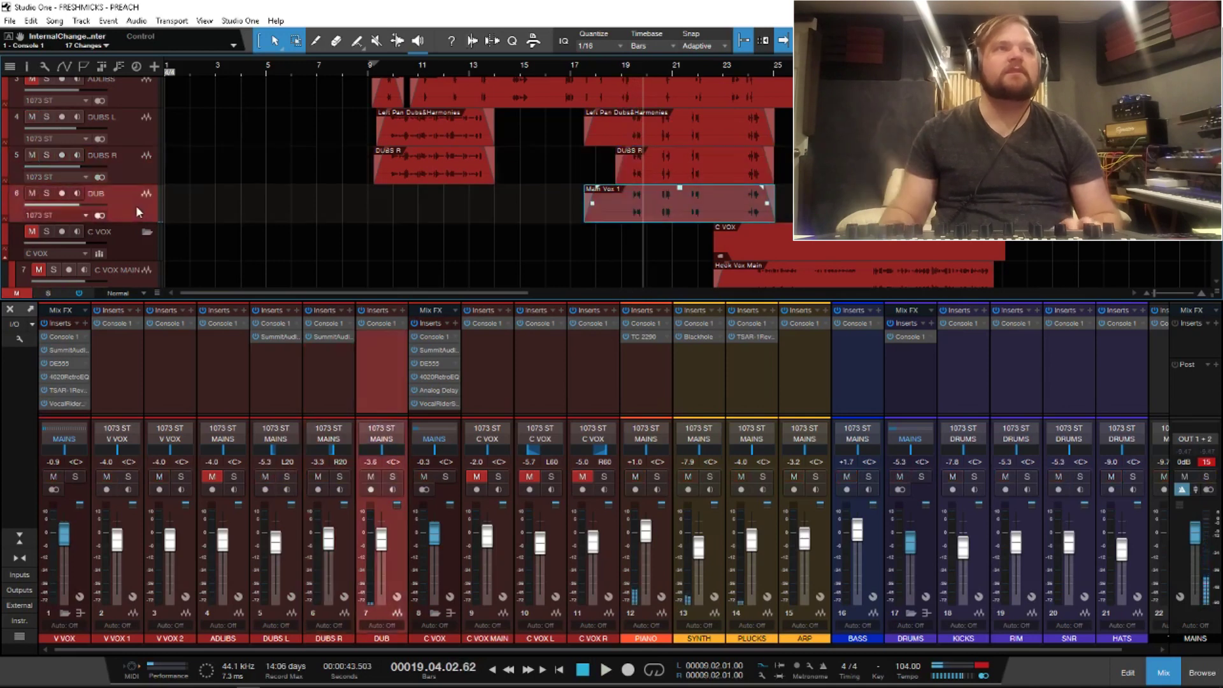
right_click(402, 327)
click(442, 492)
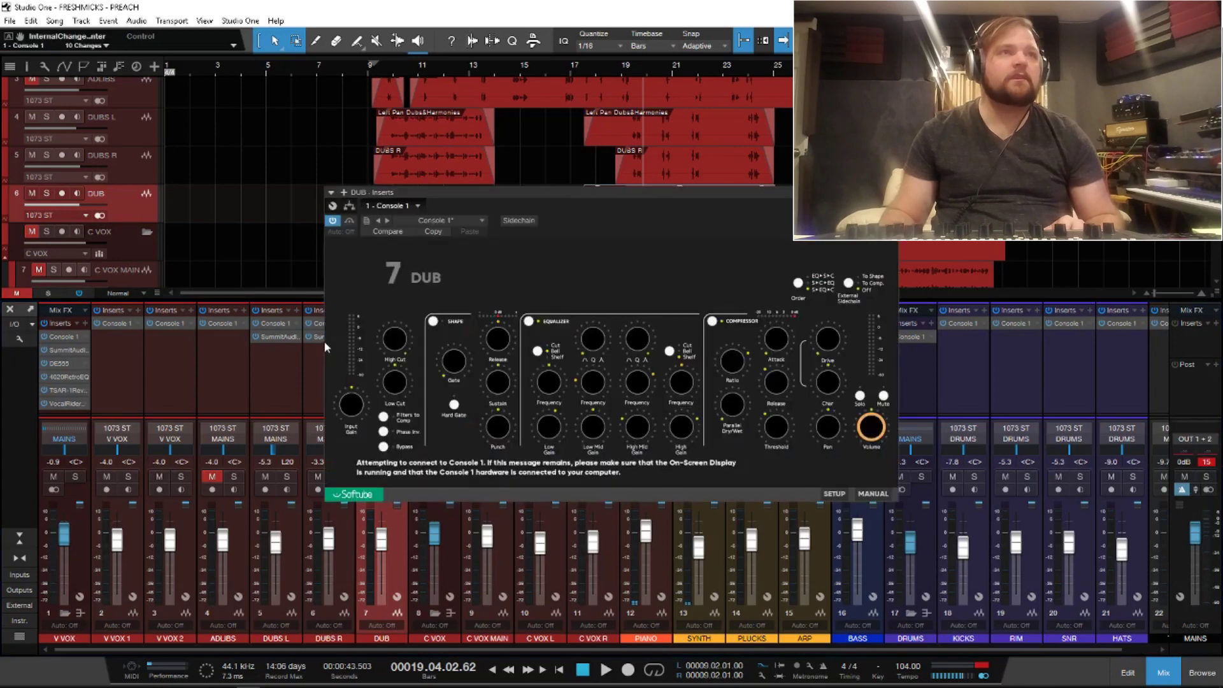
click(891, 192)
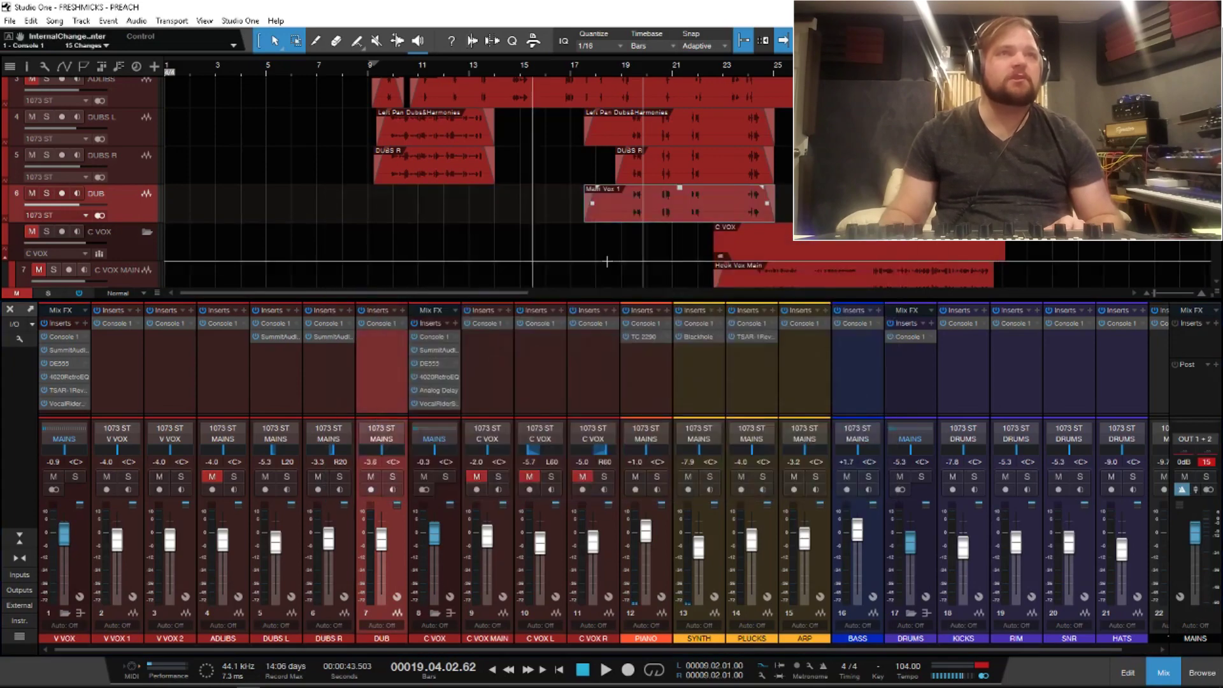
click(328, 332)
drag(325, 337, 374, 338)
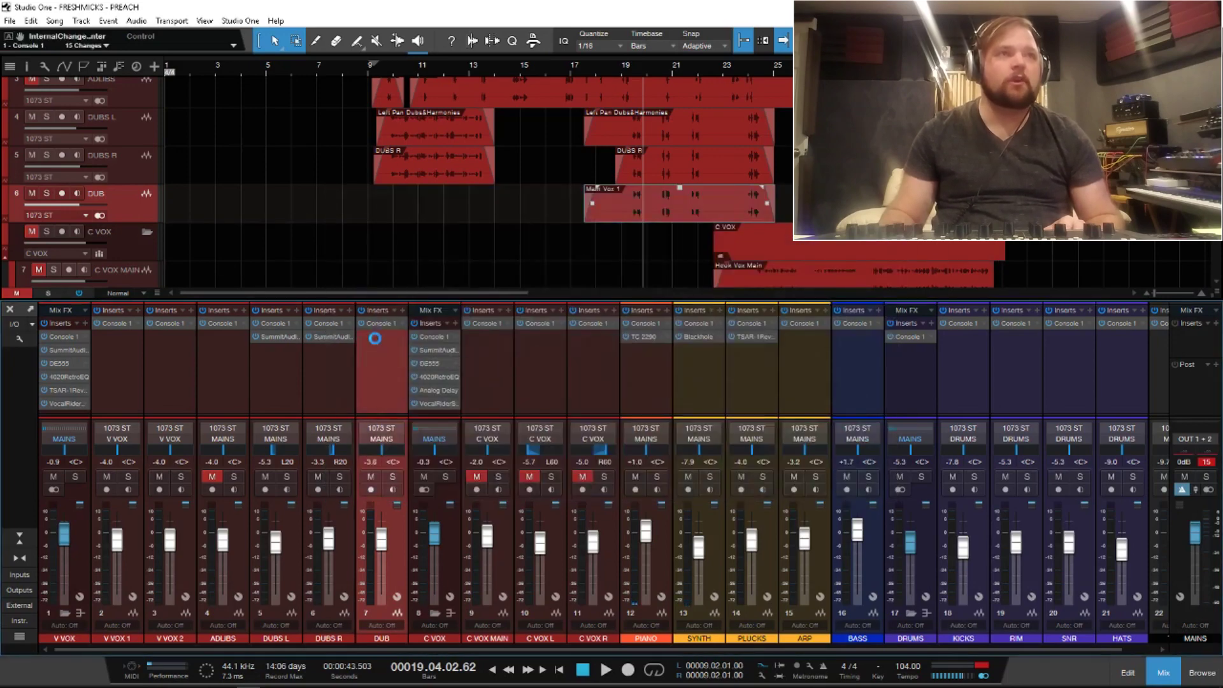
Step: Play from bar 19 with the new DUB compressor, solo DUB, and close the compressor window
click(620, 70)
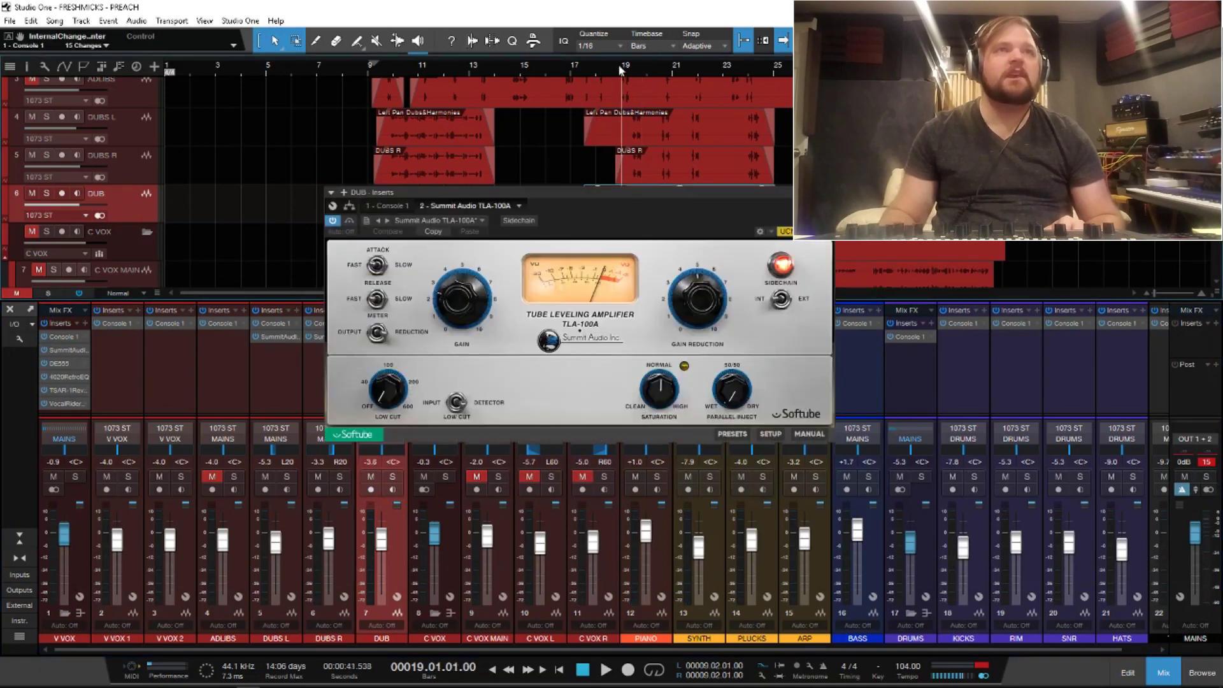
key(space)
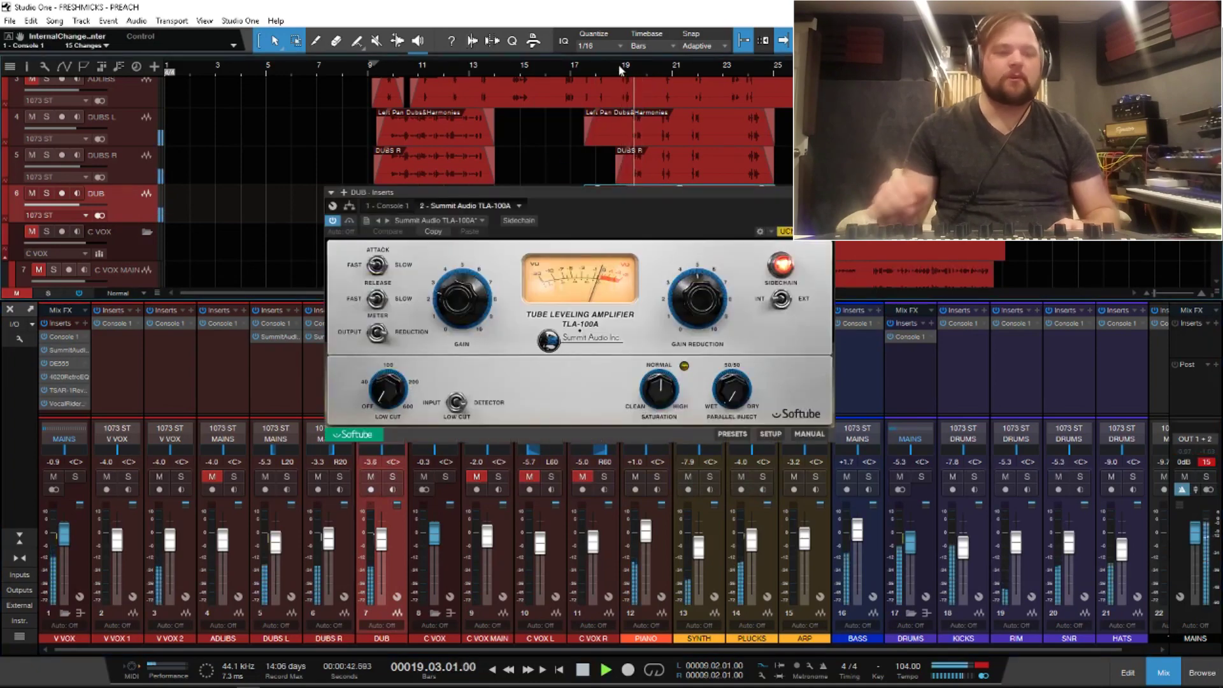
key(s)
key(space)
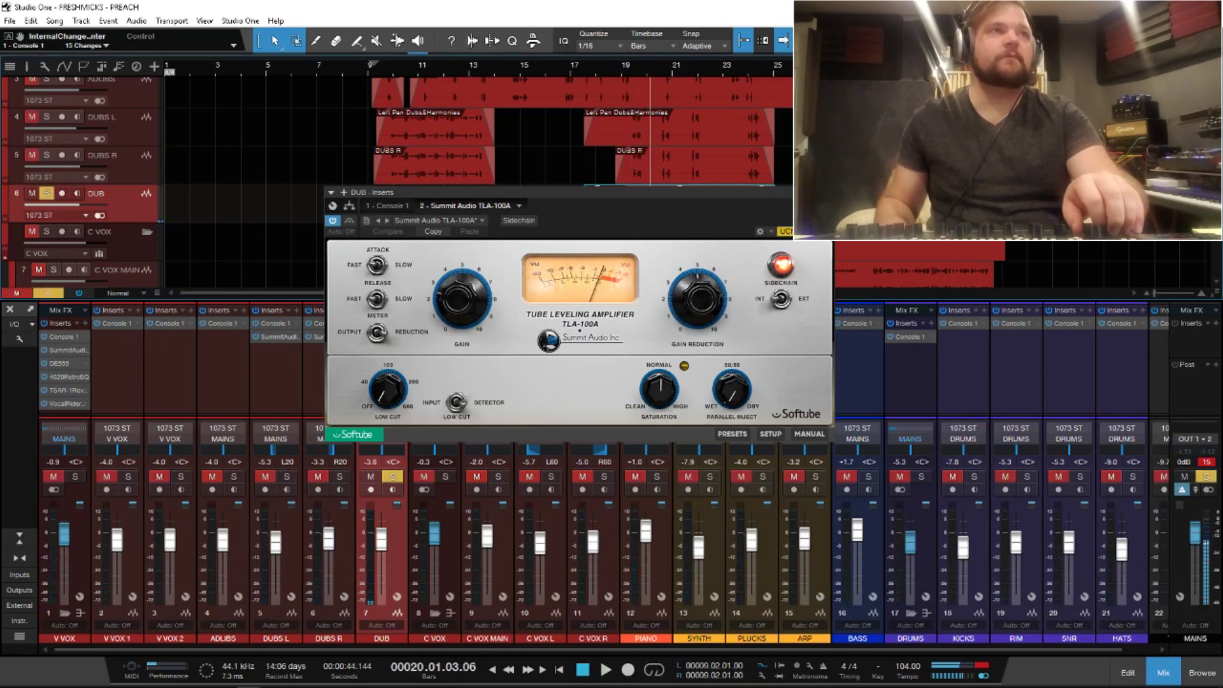
click(826, 192)
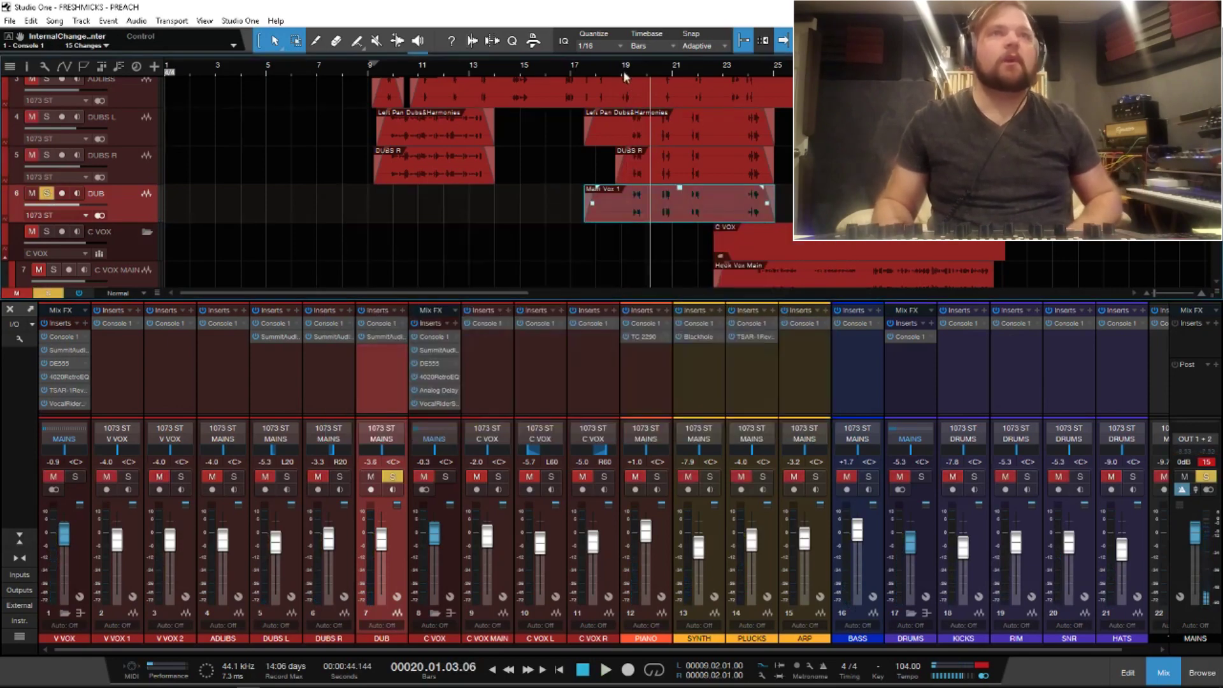
Step: Loop from 18.04.01 to 22.04.01 and play the soloed DUB track while turning on the Shape section of its Console 1
drag(619, 56, 762, 72)
key(KP_Divide)
key(space)
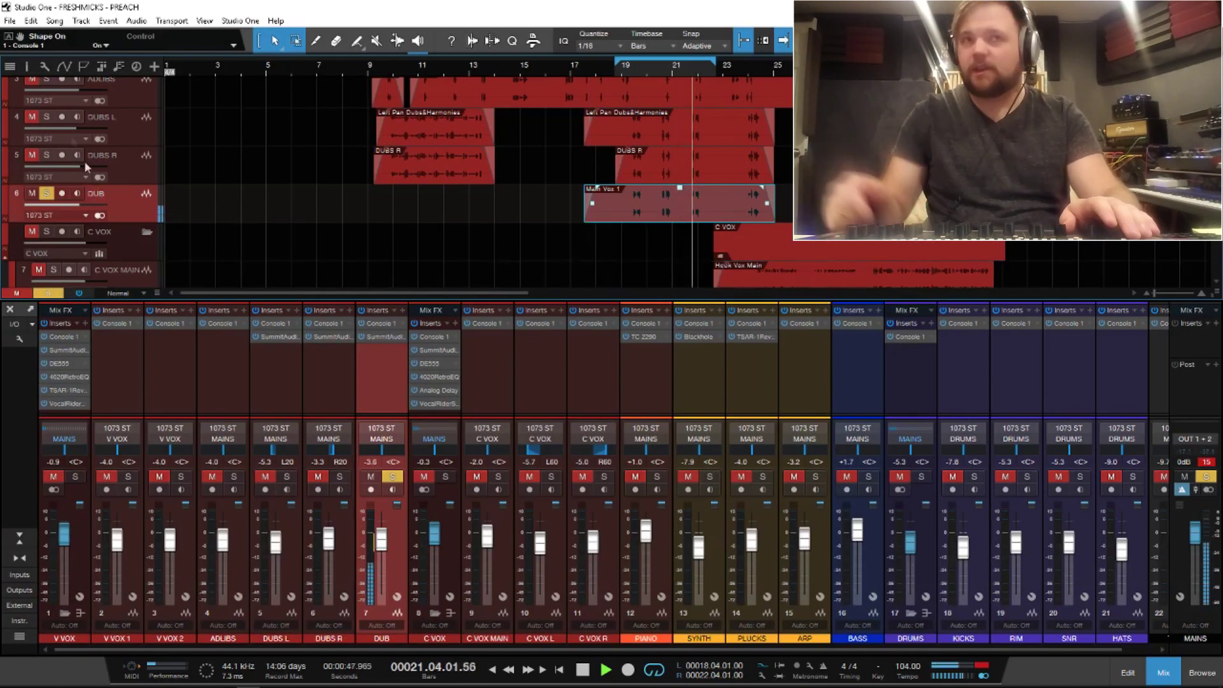
scroll(68, 124, up, 5)
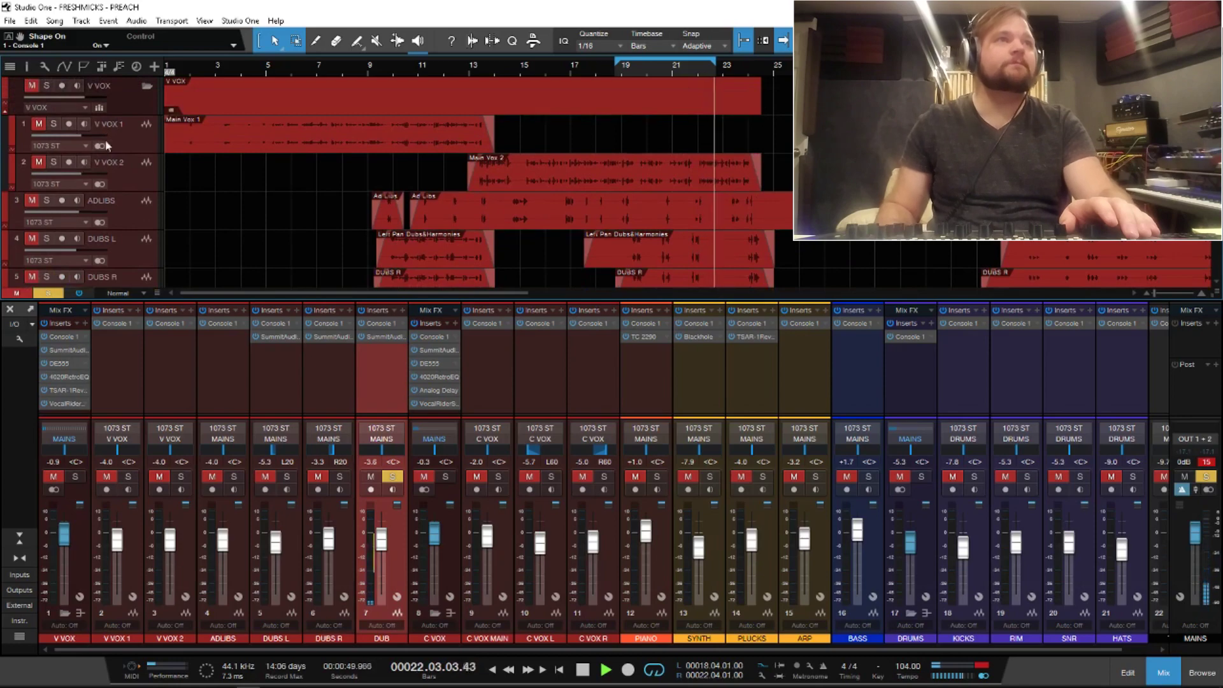
Step: Solo V VOX, DUBS L, DUBS R and DUB, and during looped playback set the dubs to -1.8, -1.3 and -0.8 dB respectively
key(shift+w)
key(shift+w)
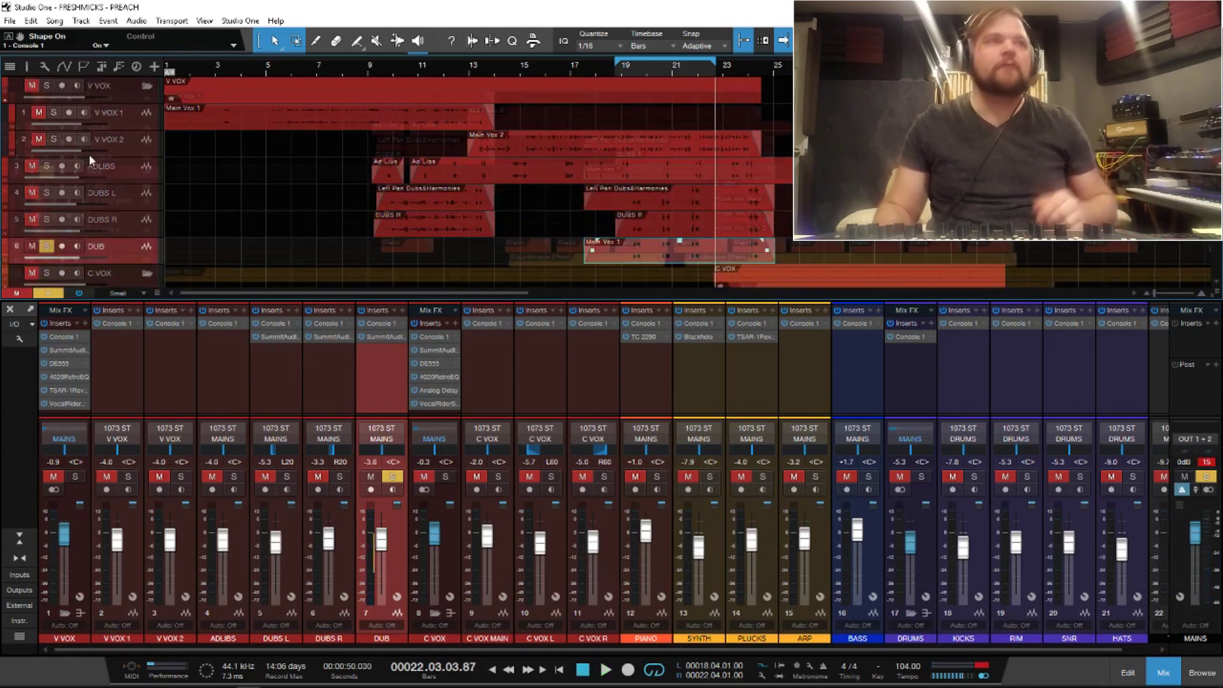
drag(43, 156, 44, 147)
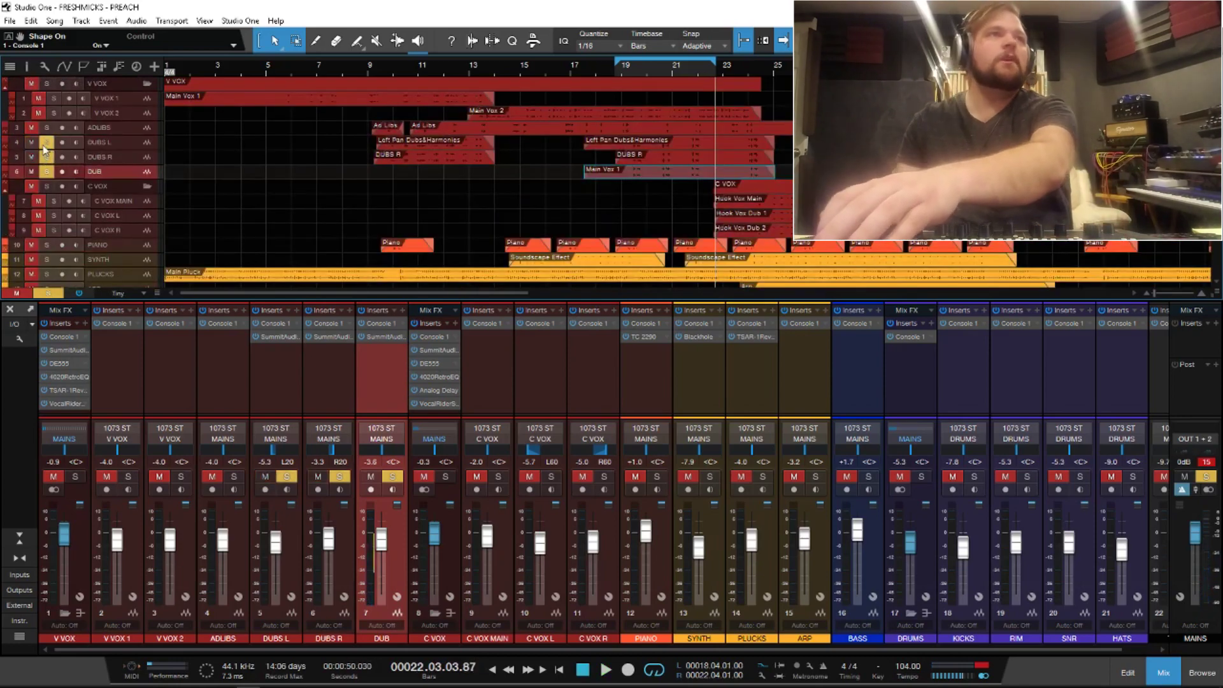
click(48, 85)
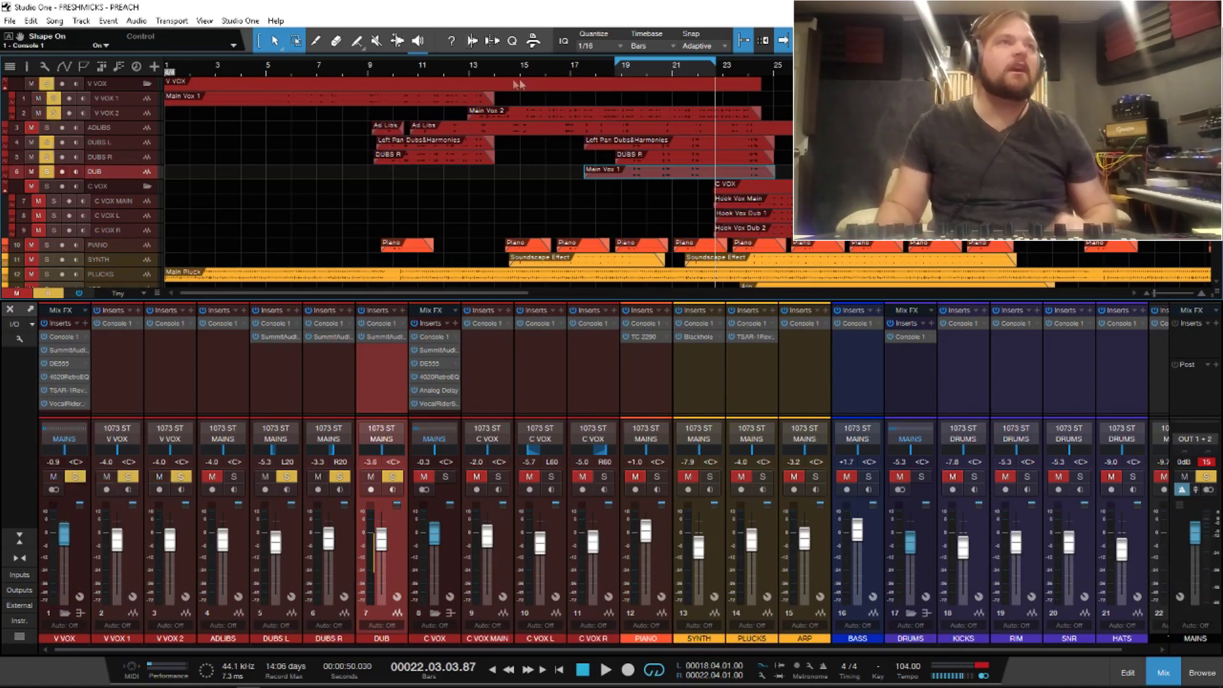
click(615, 67)
key(space)
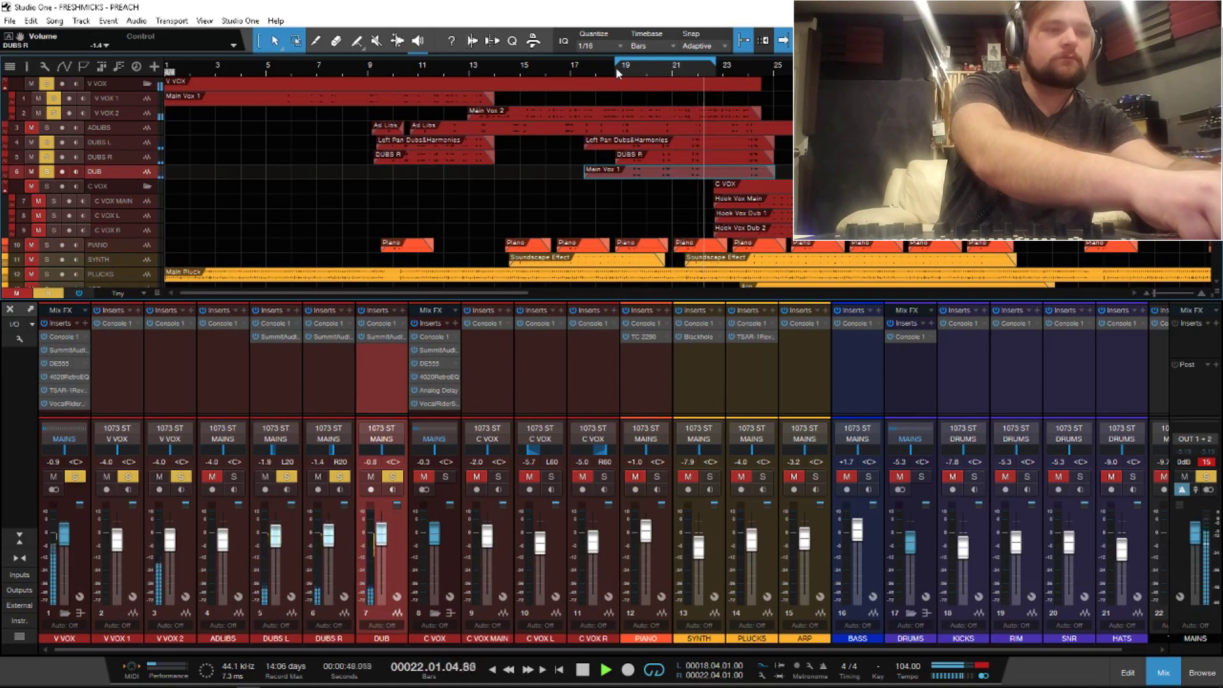
key(space)
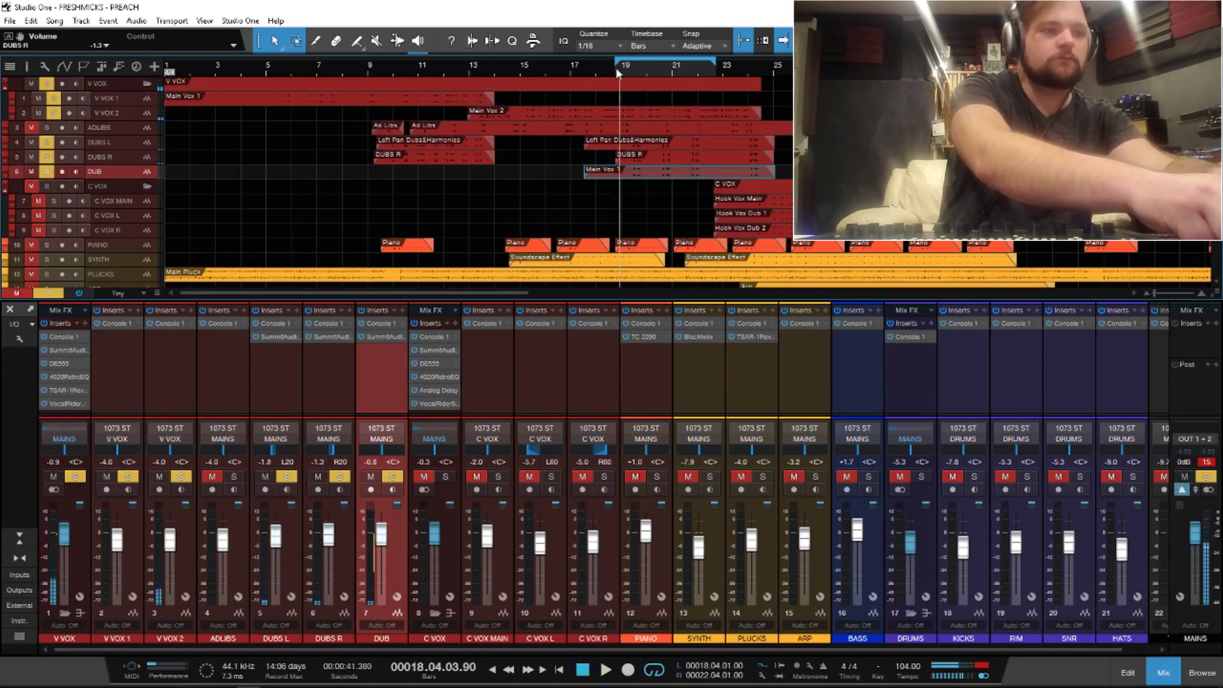
Step: Clear the vocal solos, unmute the C VOX folder, and play the mix from bar 17 without looping
click(577, 70)
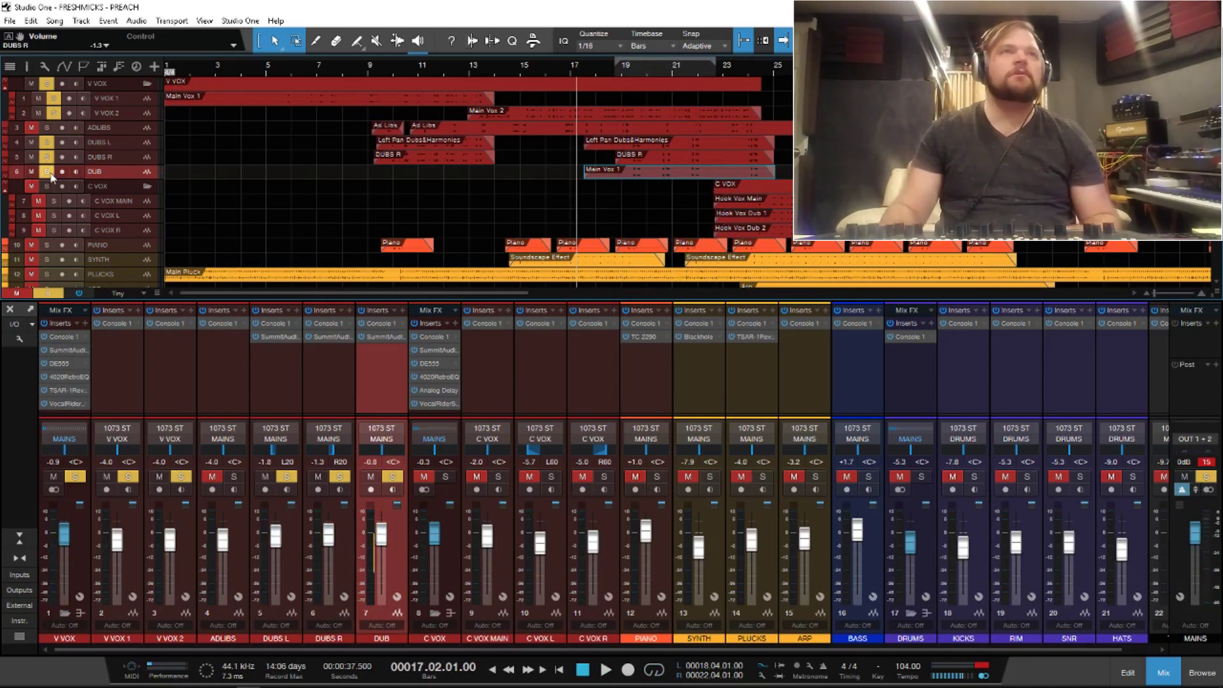
click(47, 84)
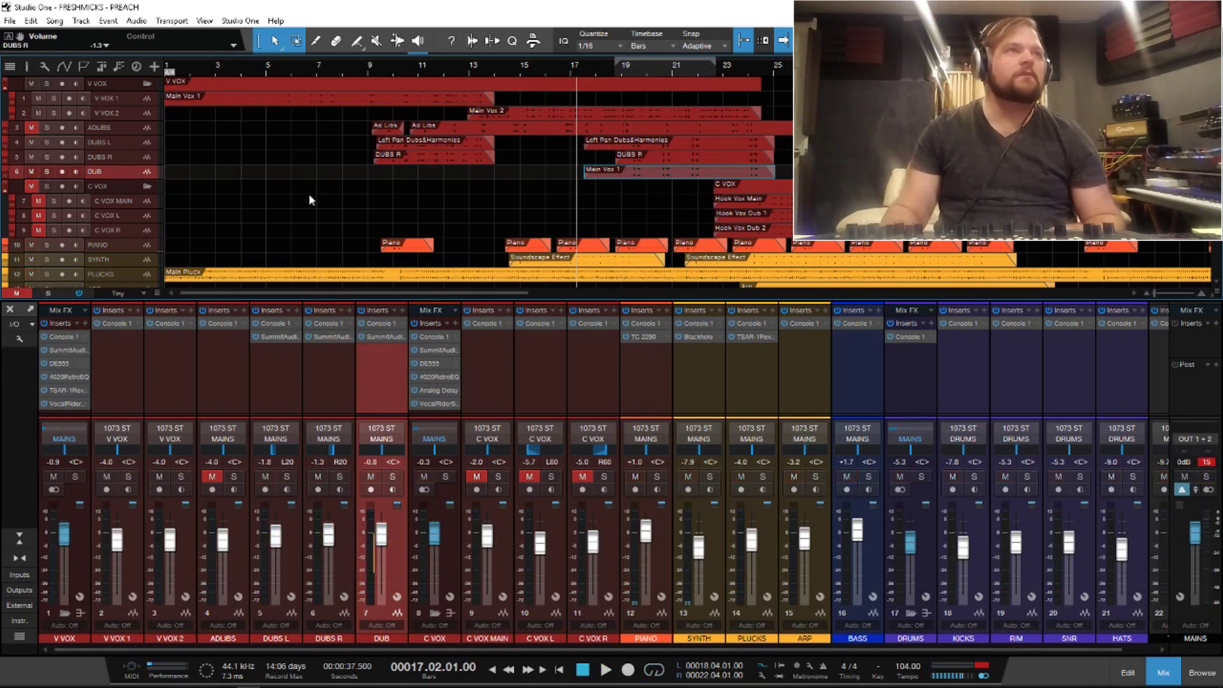
click(31, 186)
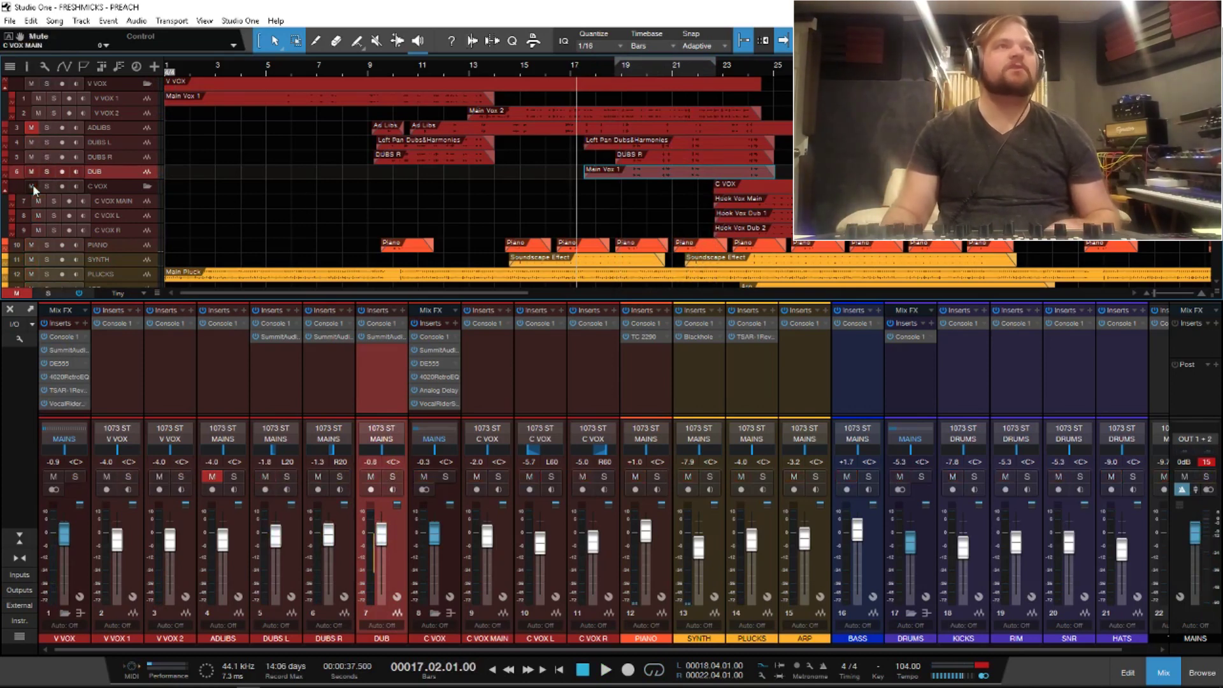
key(space)
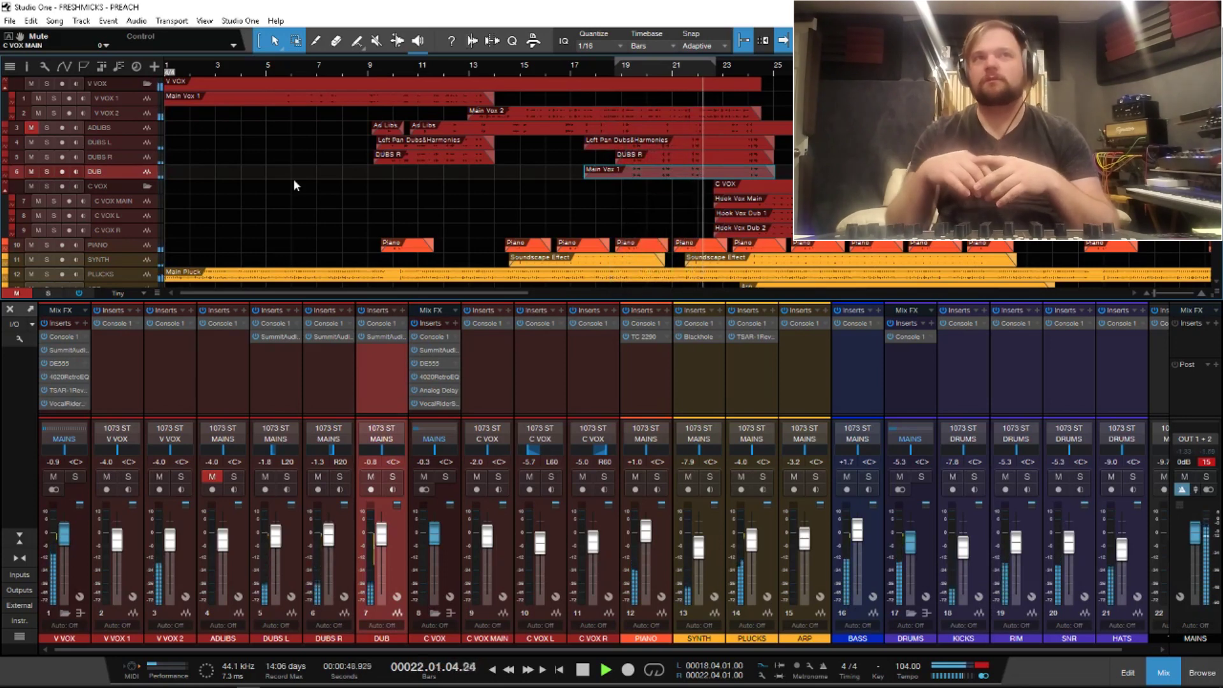
key(space)
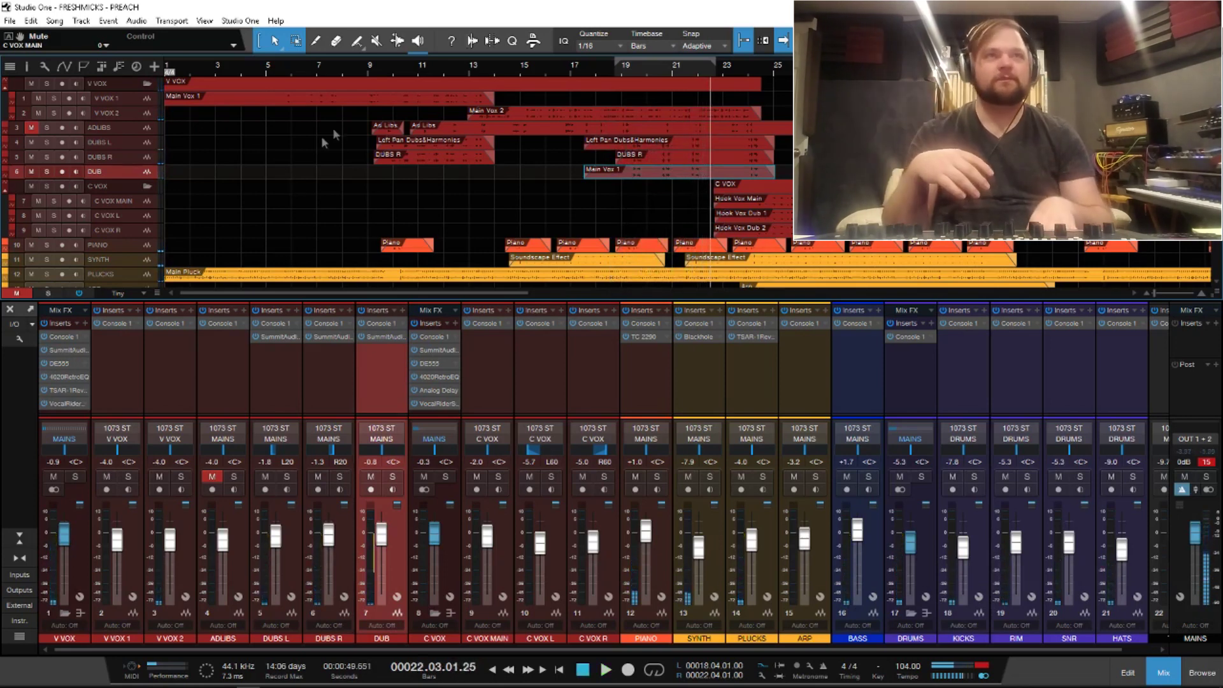
Step: Solo the ADLIBS track, listen to it from bar 9, and select its channel
click(380, 64)
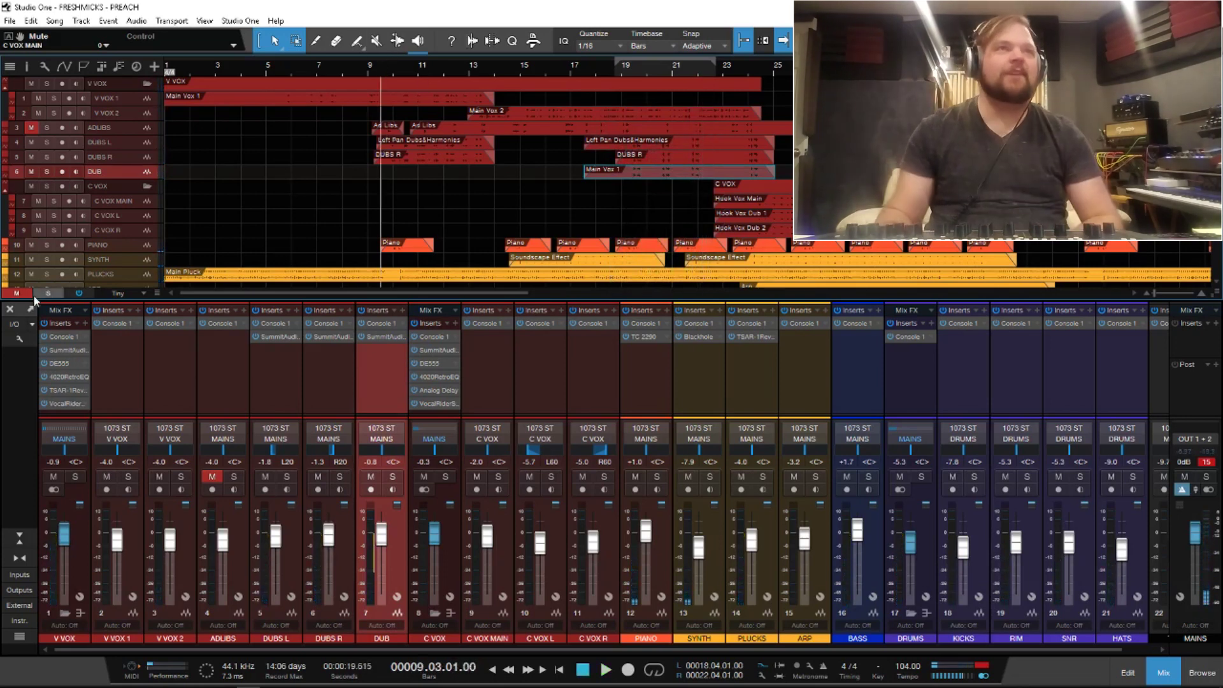
click(45, 127)
key(space)
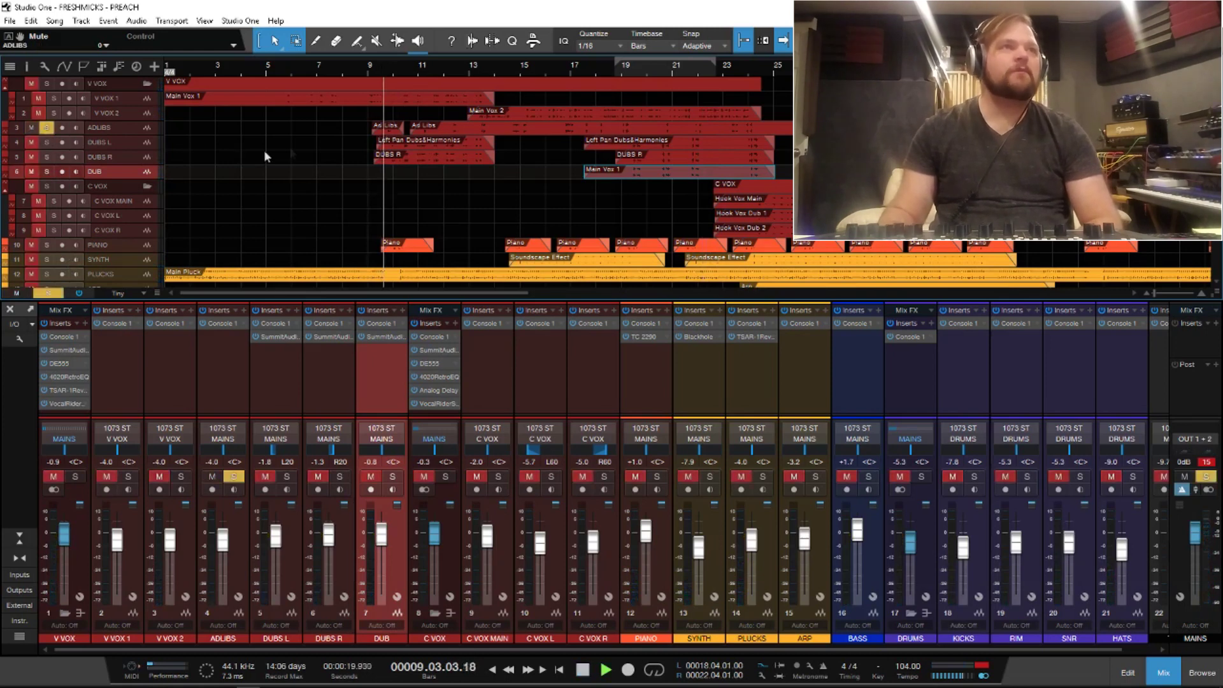
click(214, 380)
key(space)
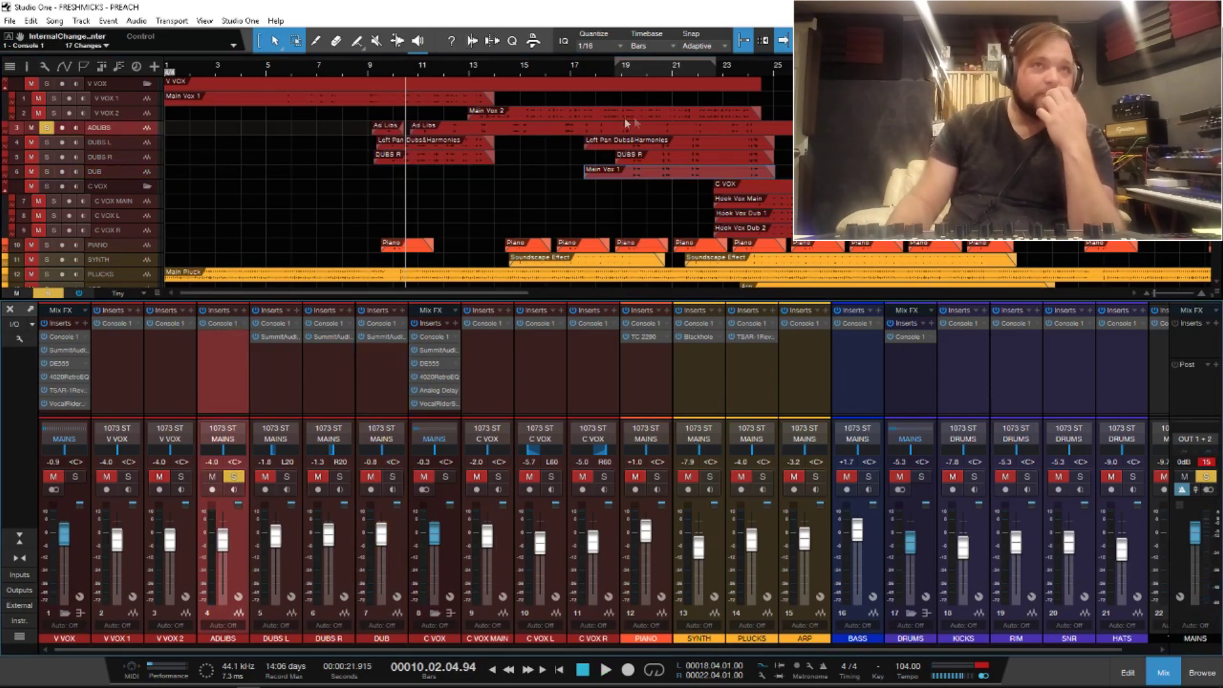
Step: Insert the H910 Harmonizer modulation effect on the ADLIBS channel
click(242, 311)
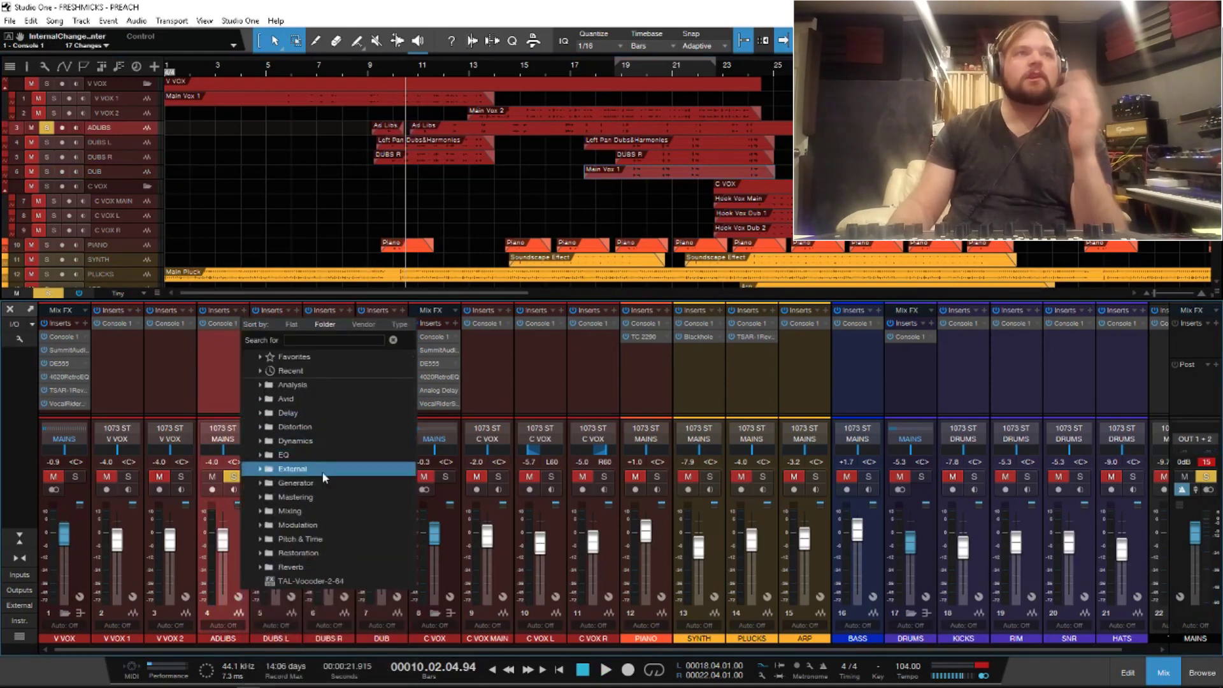
click(318, 525)
scroll(318, 525, down, 5)
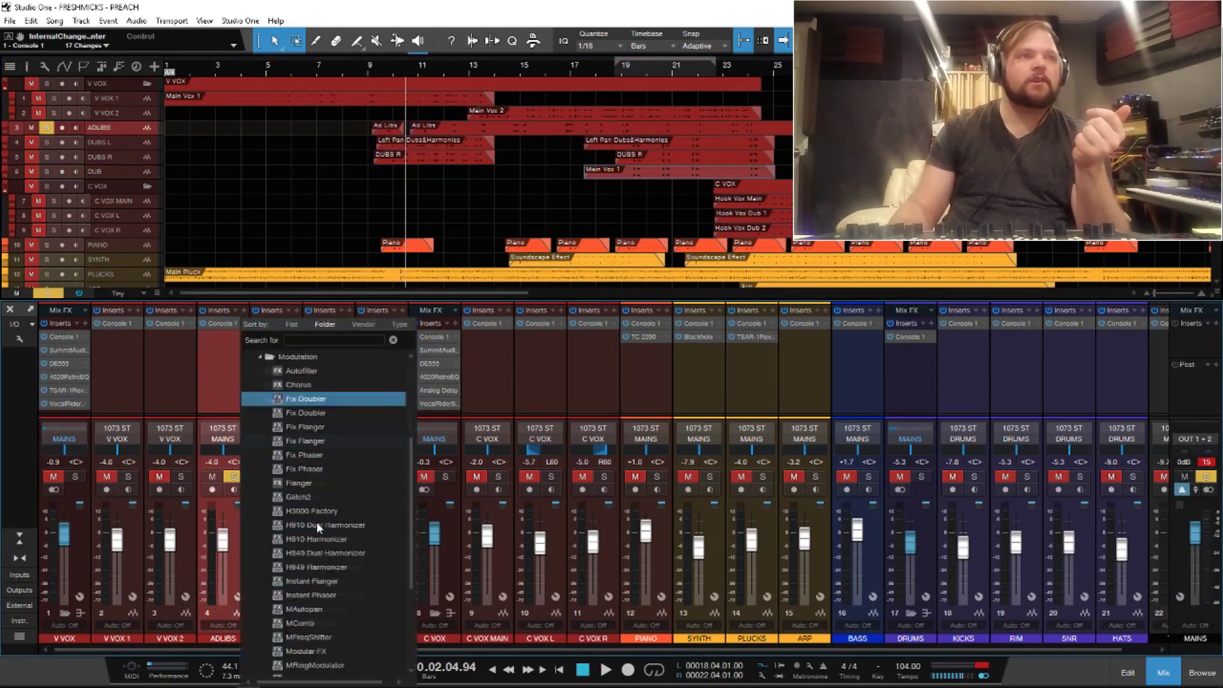
click(396, 510)
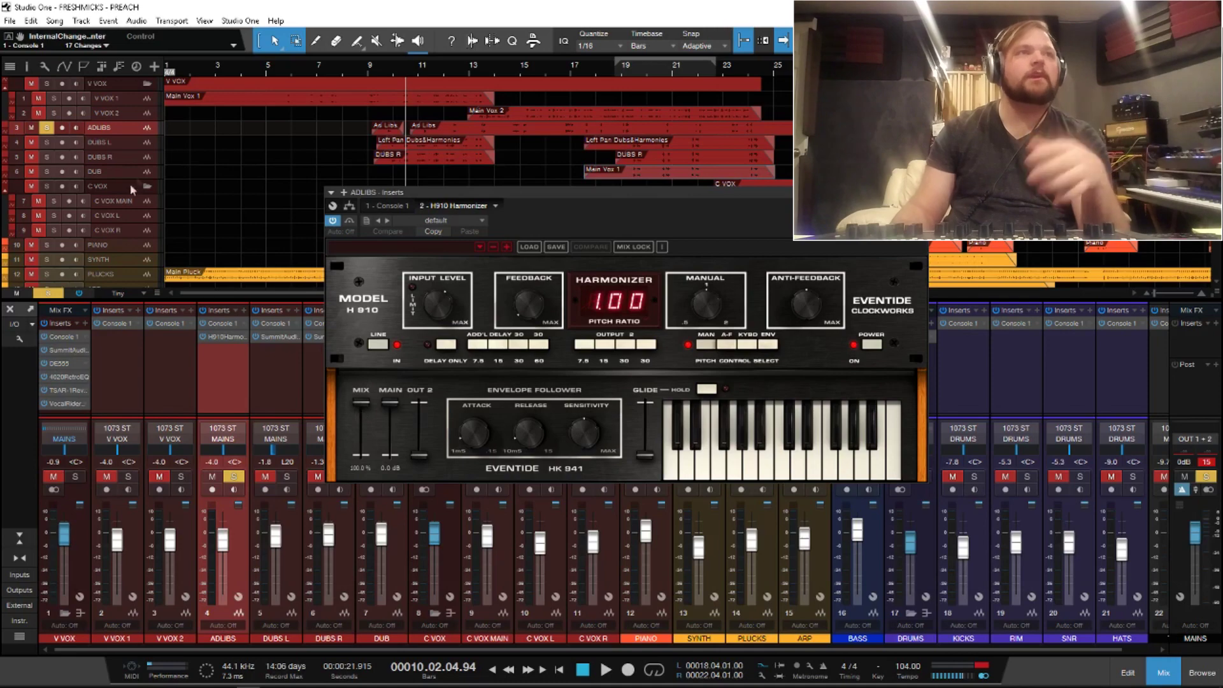
Step: Lower the Harmonizer's mix to about 40%, play the soloed ad-libs through it, and close the effect window
scroll(136, 175, up, 3)
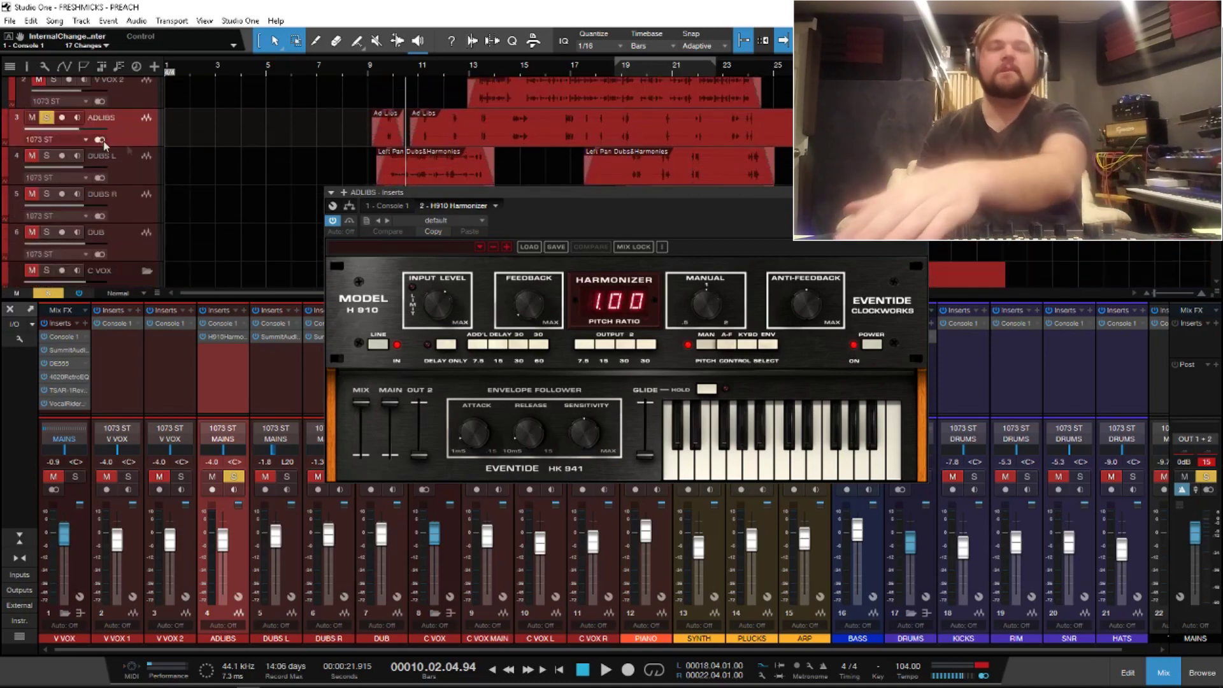
scroll(103, 140, down, 3)
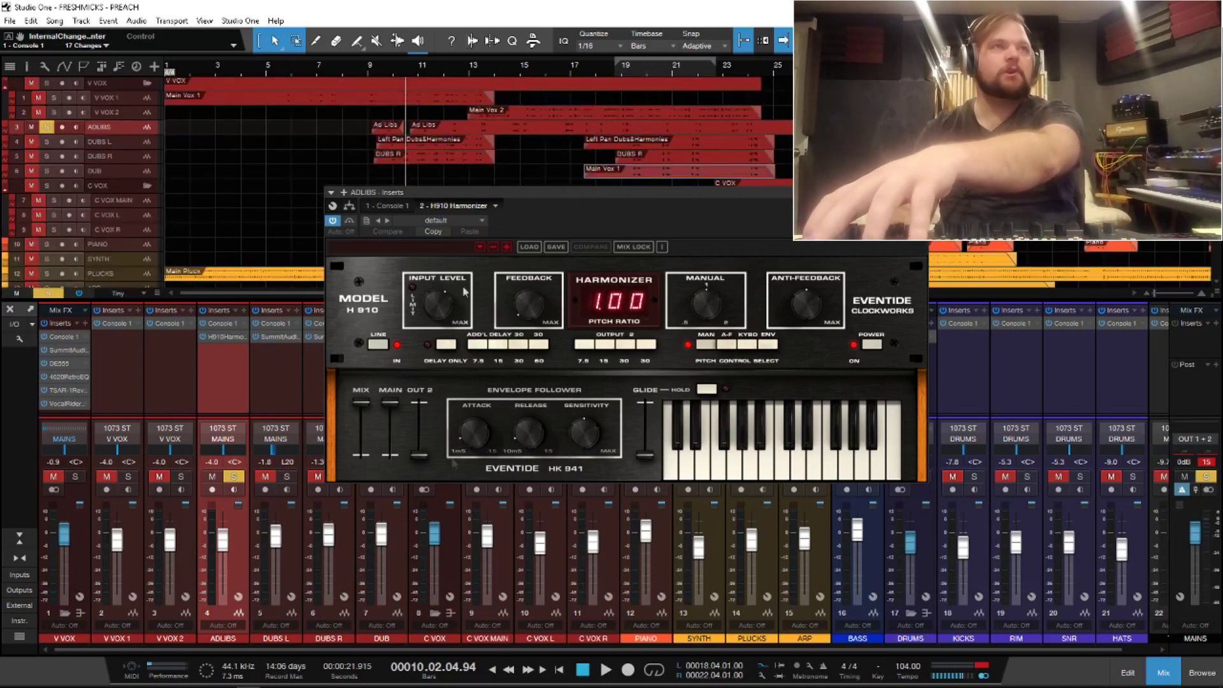
drag(358, 403, 356, 412)
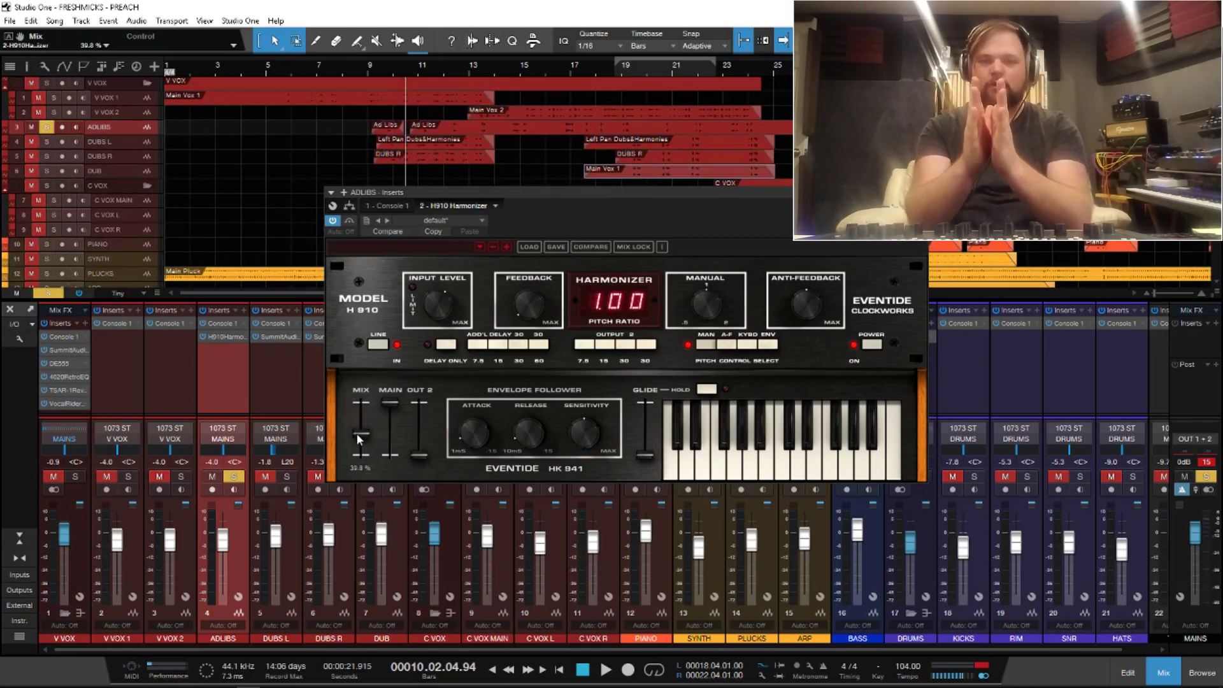
key(space)
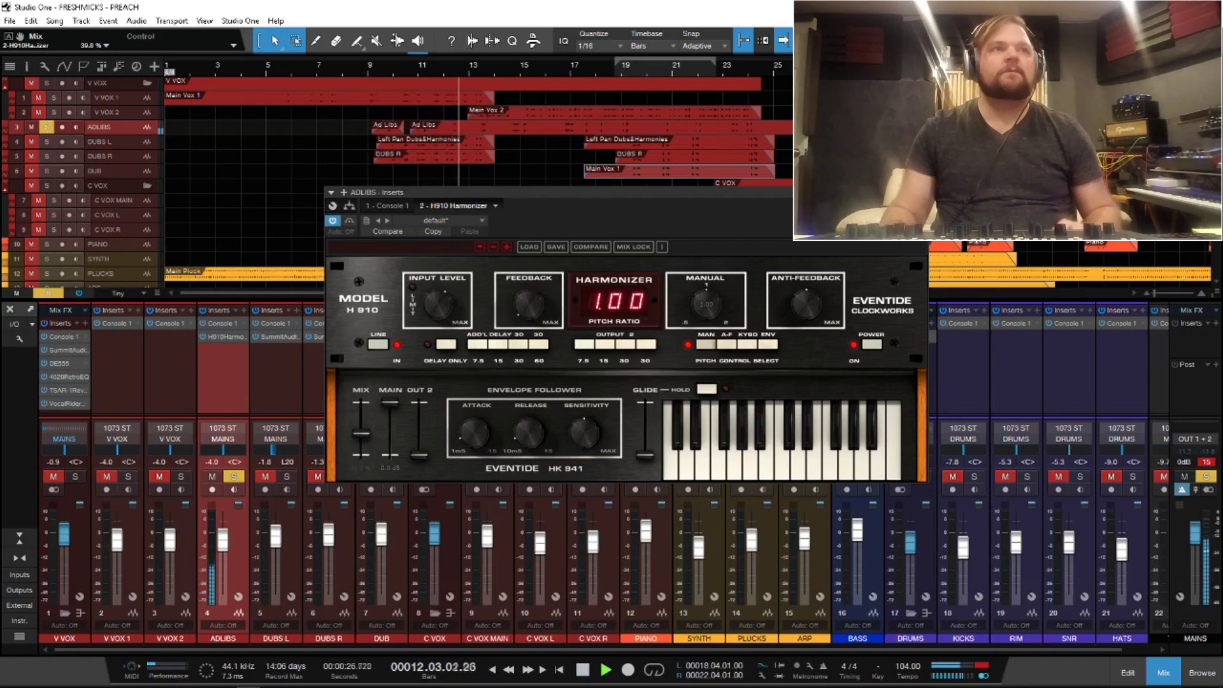
click(920, 192)
key(space)
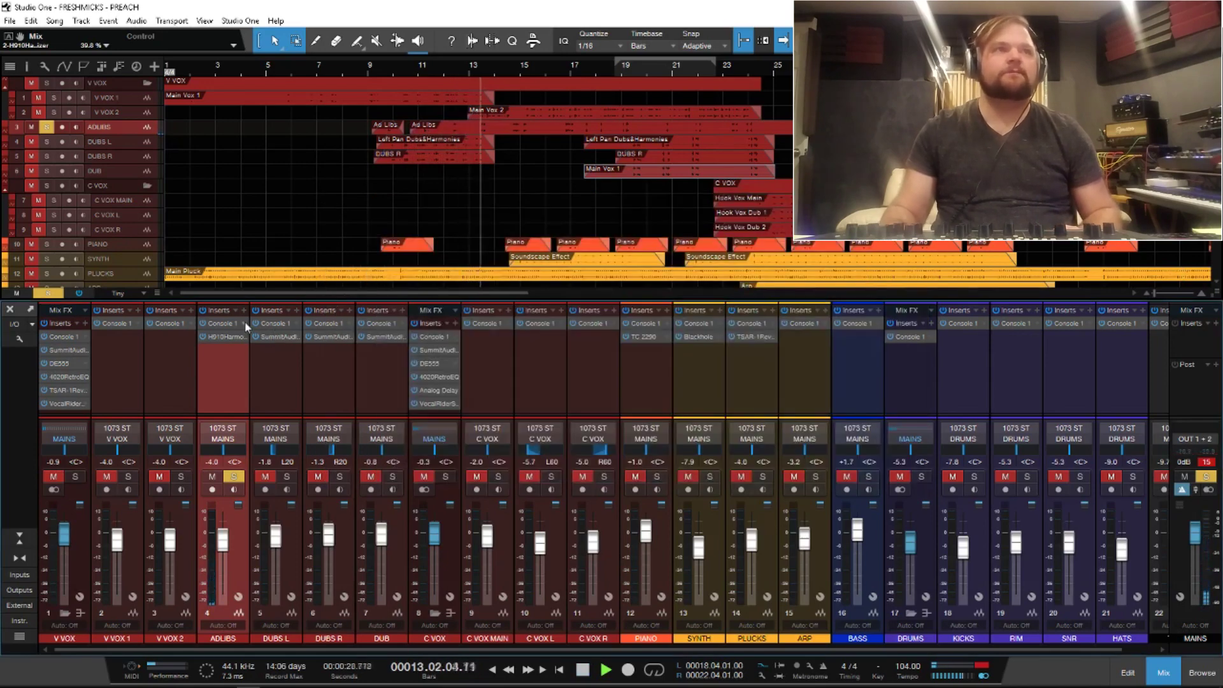
Step: Replace the Console 1 insert on ADLIBS with the one from DUBS L, and copy the Summit Audio TLA-100A compressor across above the Harmonizer
right_click(242, 333)
click(293, 493)
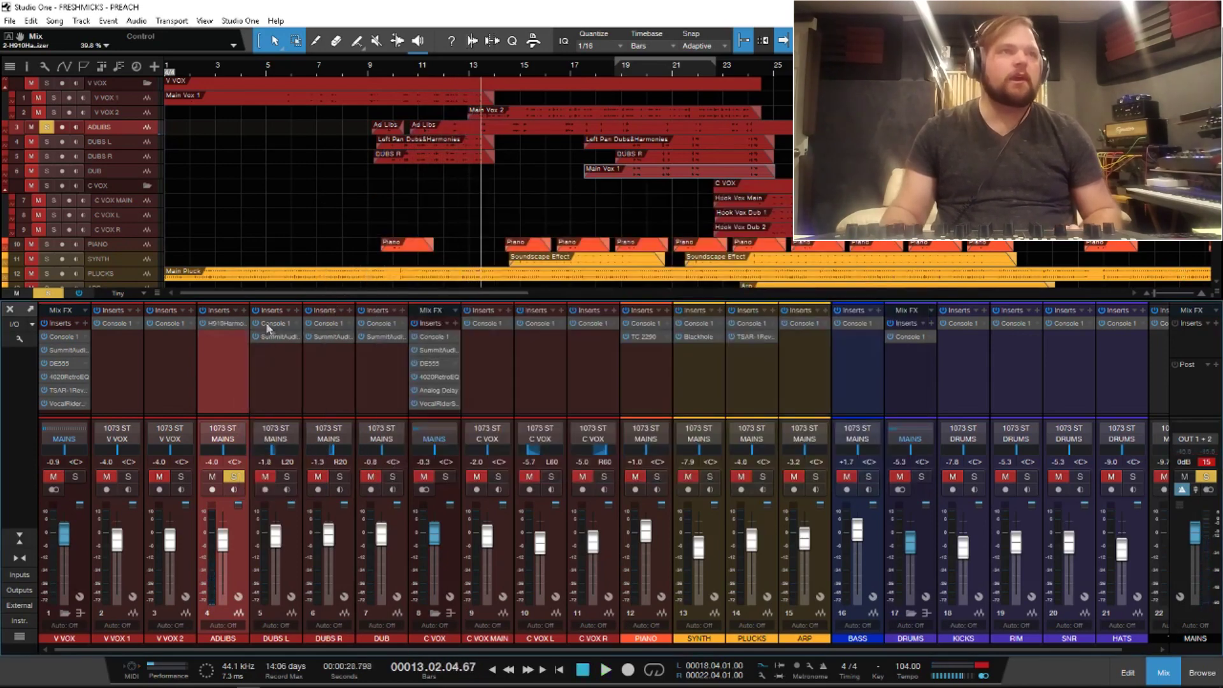
drag(250, 327, 242, 323)
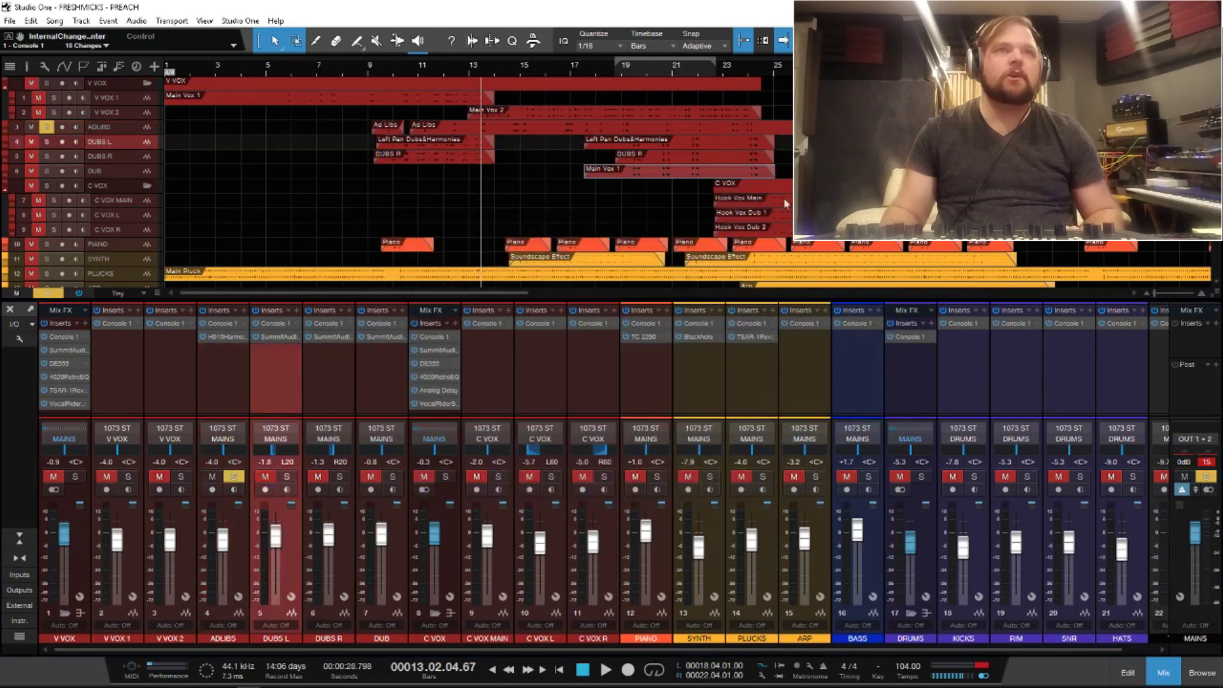
drag(290, 338, 223, 336)
click(235, 388)
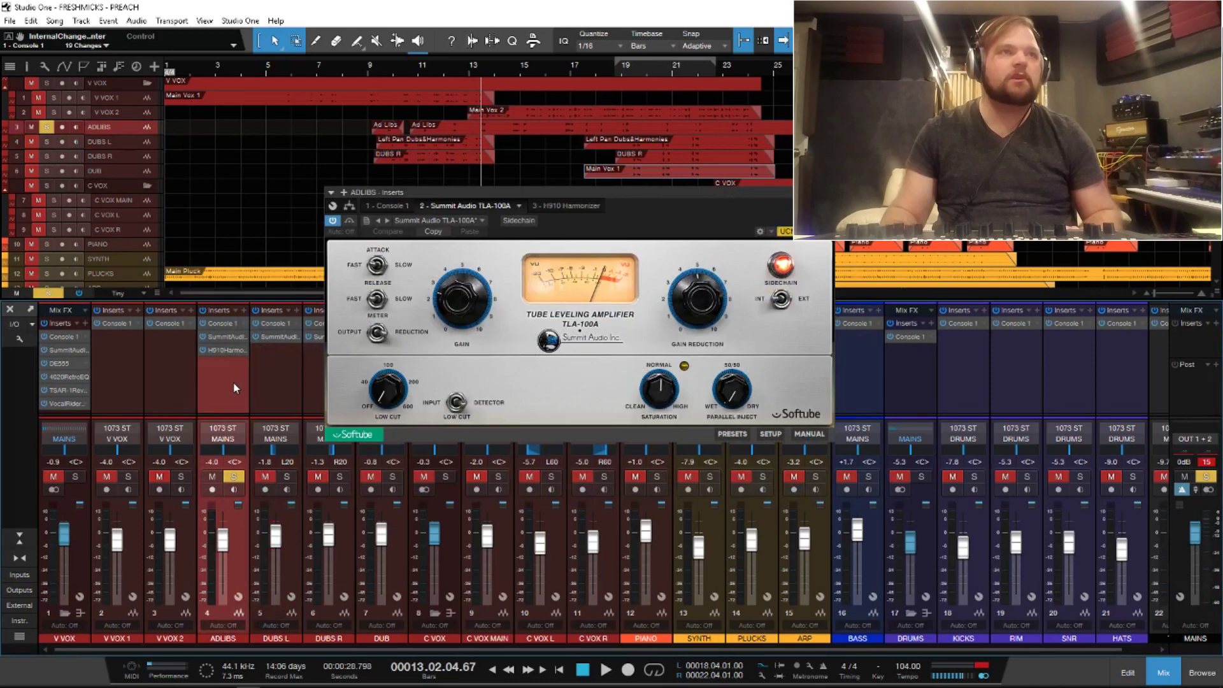
Step: Play the soloed ad-libs from bar 13 while setting their Console 1 input gain to 3.7 dB, and clear the solo
click(826, 191)
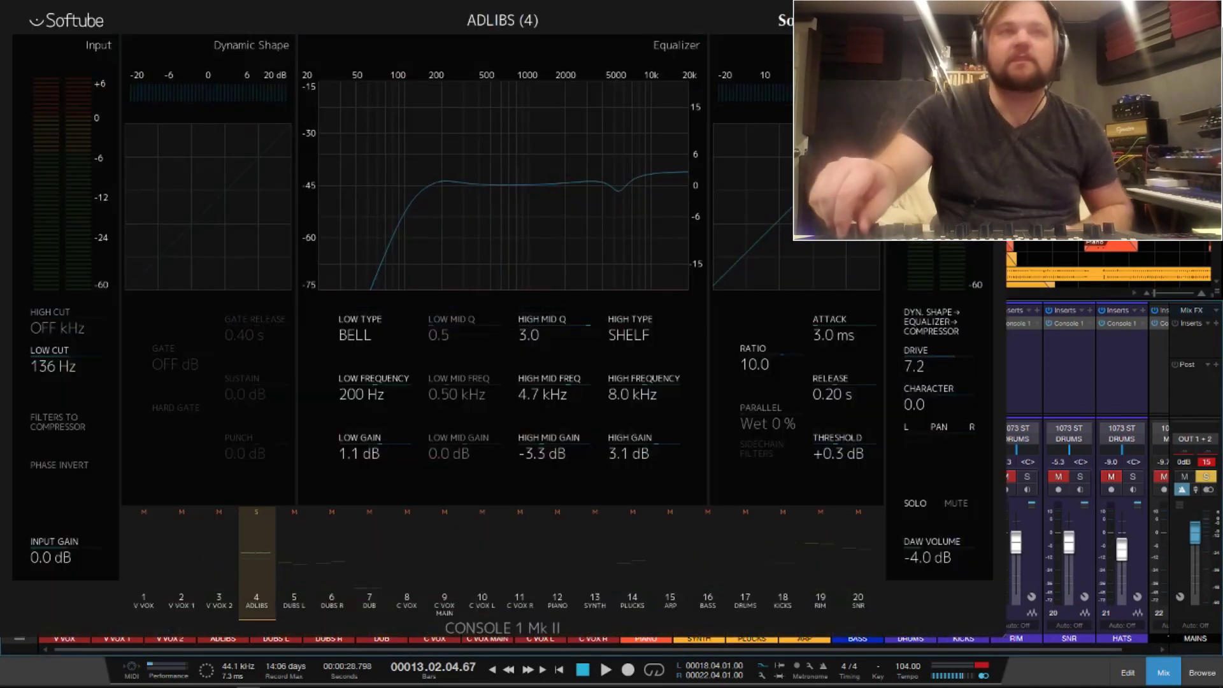
key(space)
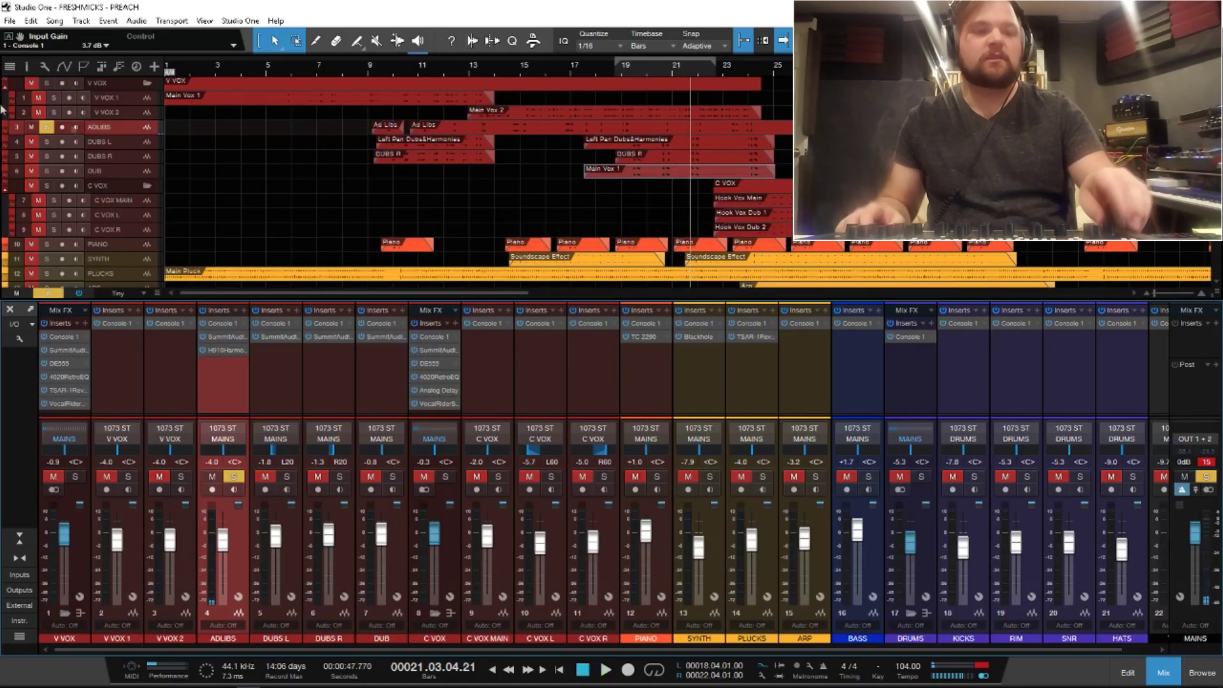
click(47, 127)
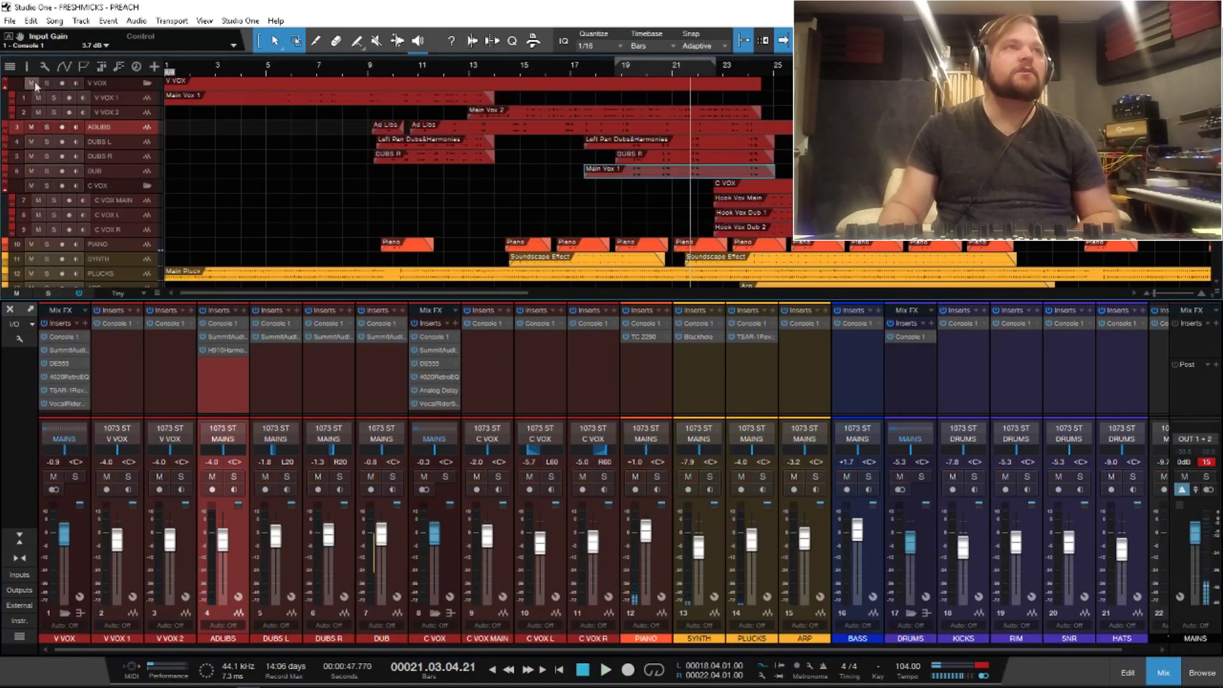
click(31, 186)
click(38, 97)
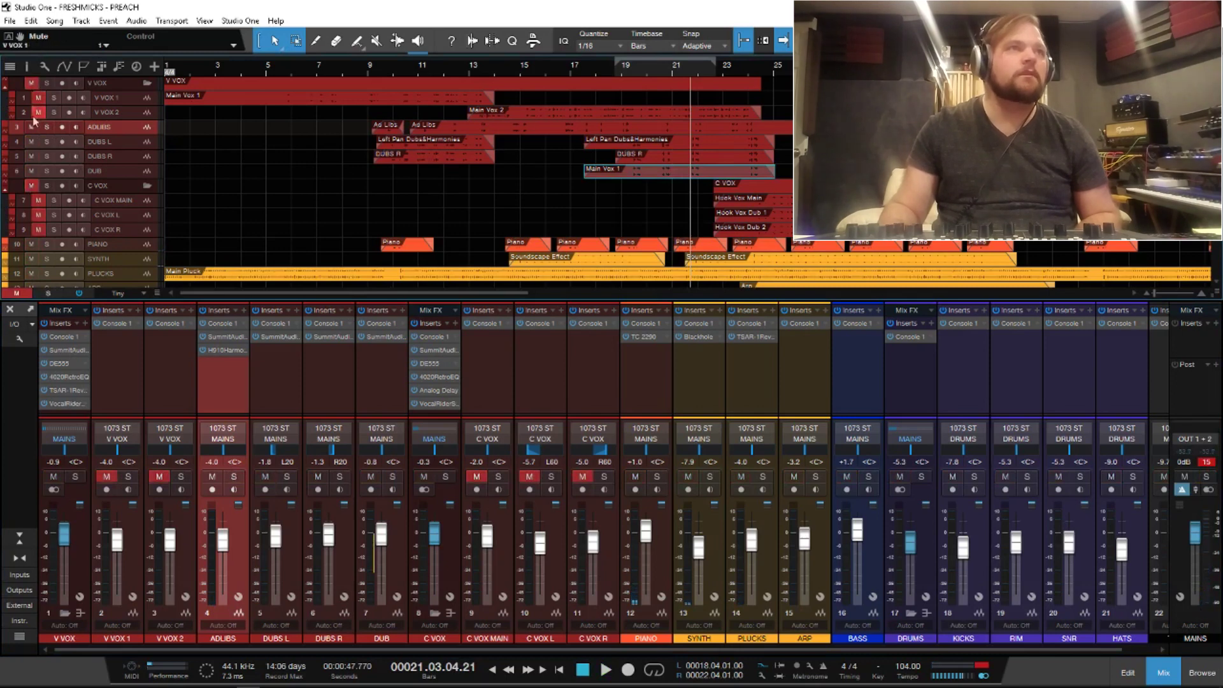
drag(29, 93, 40, 188)
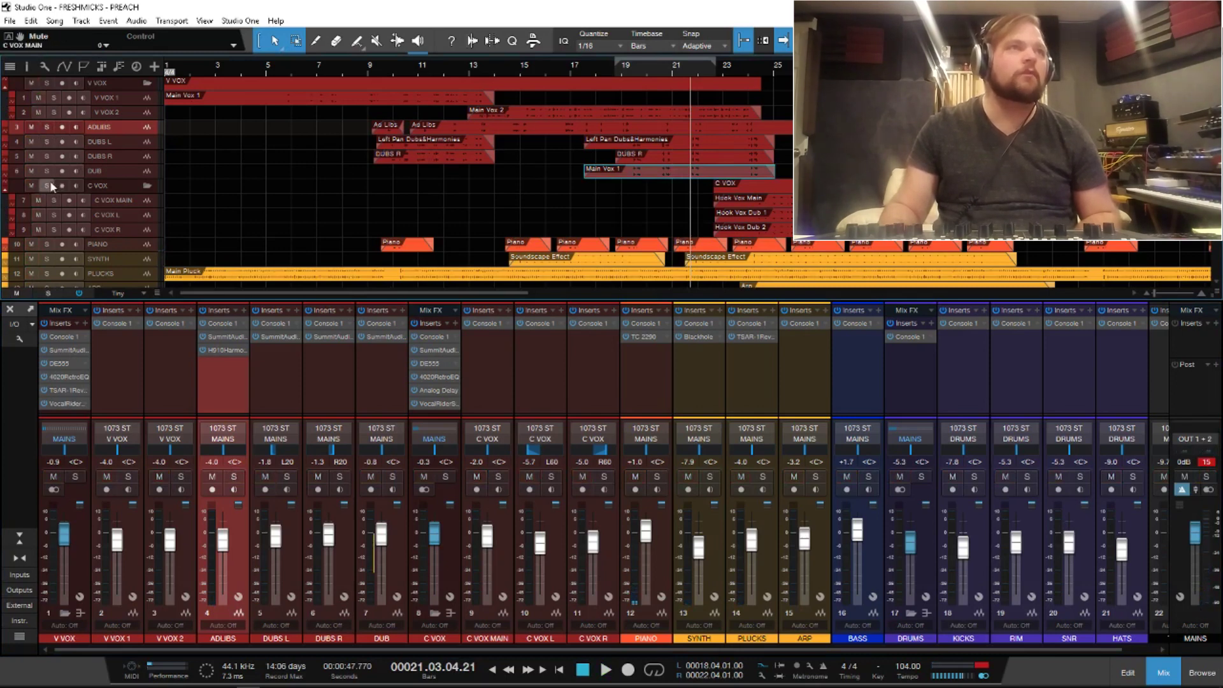
Step: Solo all the vocal tracks, play them from bar 9, and set the ADLIBS volume to -2.5 dB
click(50, 185)
click(46, 84)
drag(50, 126, 48, 172)
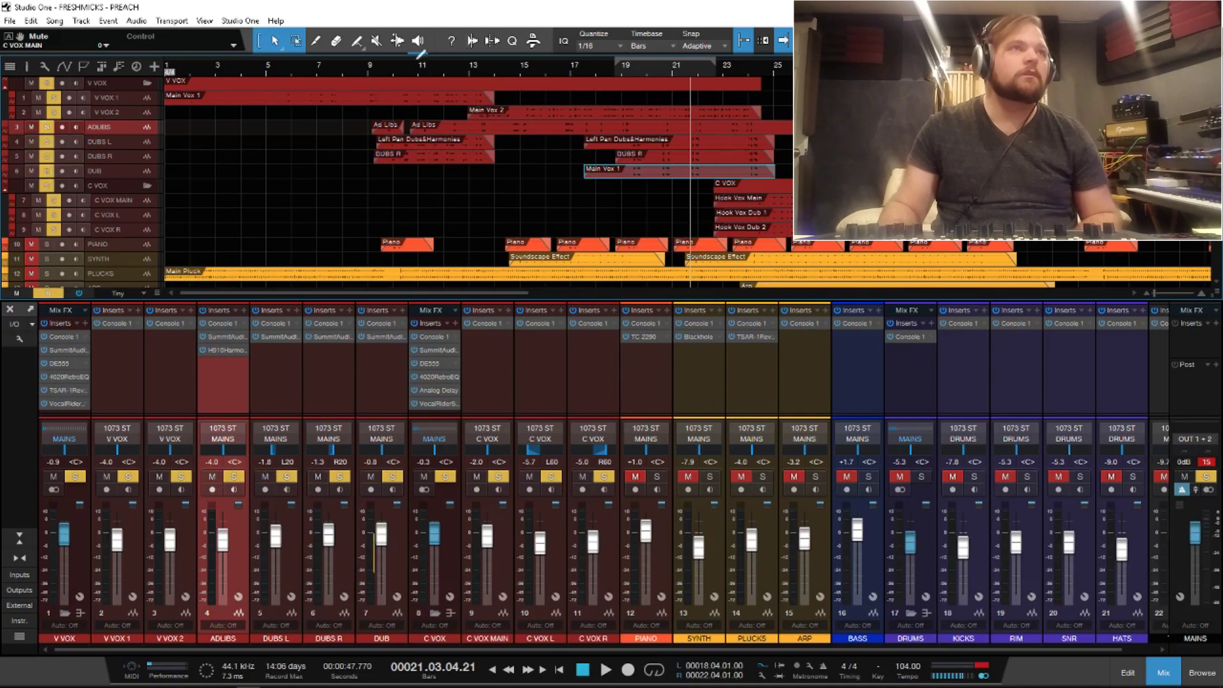
click(369, 77)
key(space)
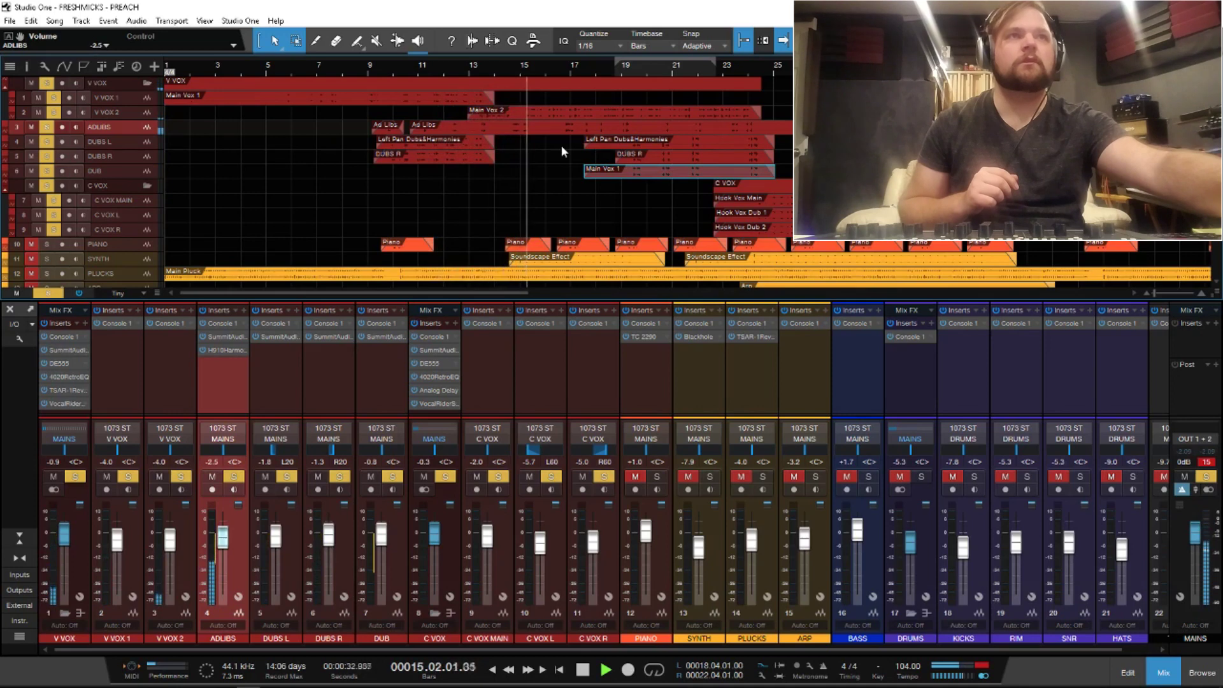
key(space)
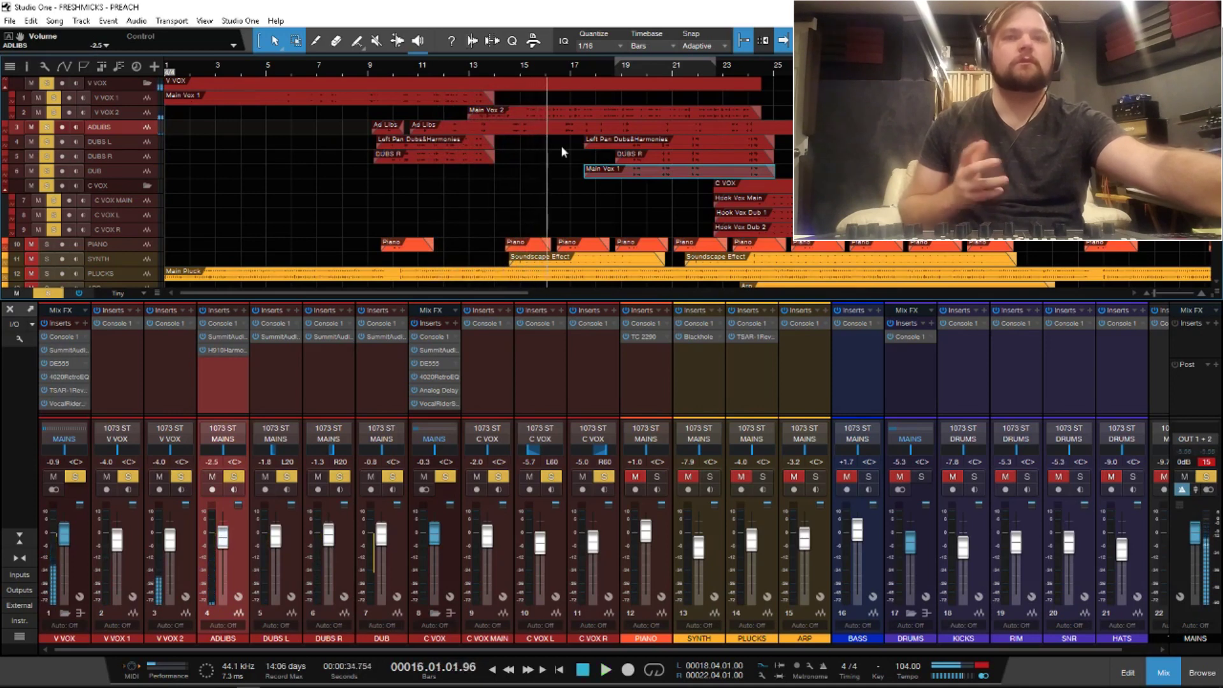
Step: Clear all vocal solos and play the full mix from bar 9, setting ADLIBS and DUBS L to -2.4 dB and DUBS R to -2.1 dB
click(47, 185)
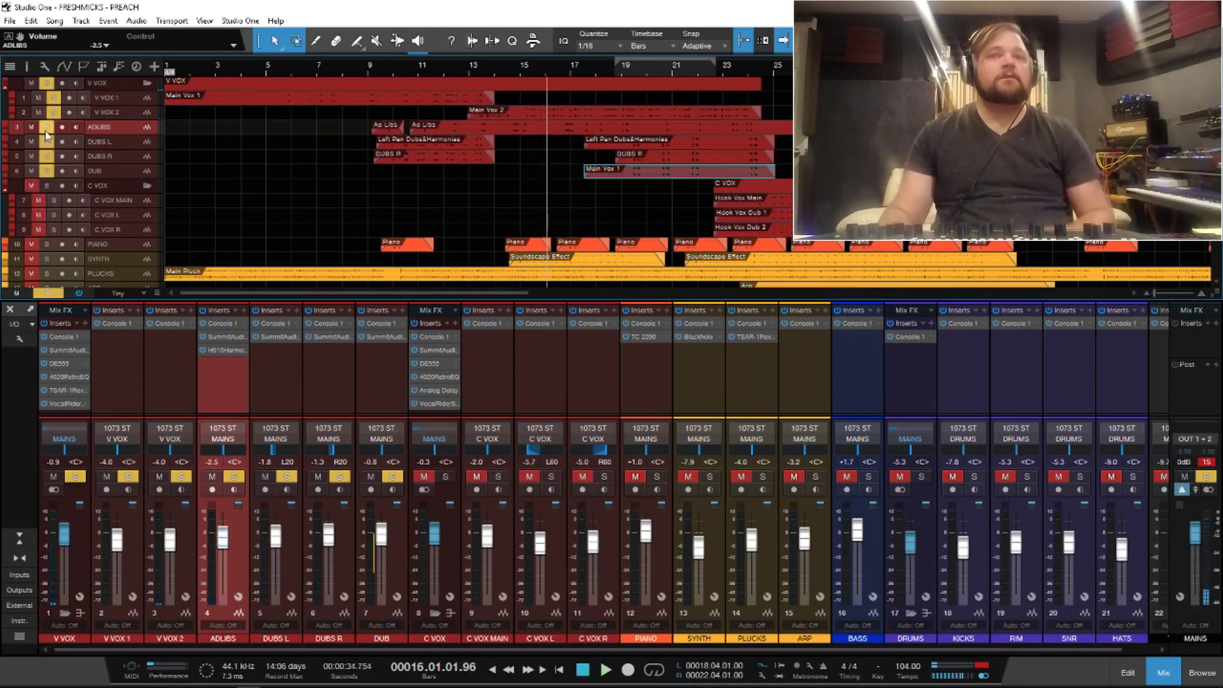
drag(45, 131, 48, 171)
click(49, 84)
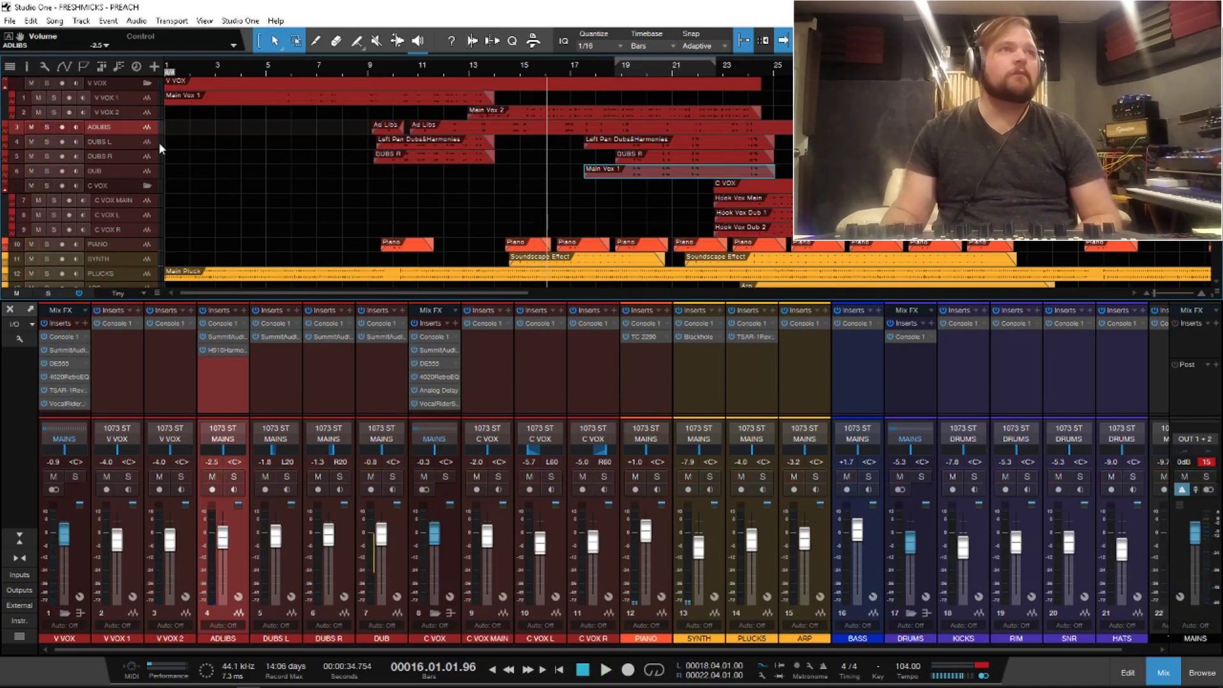
click(368, 73)
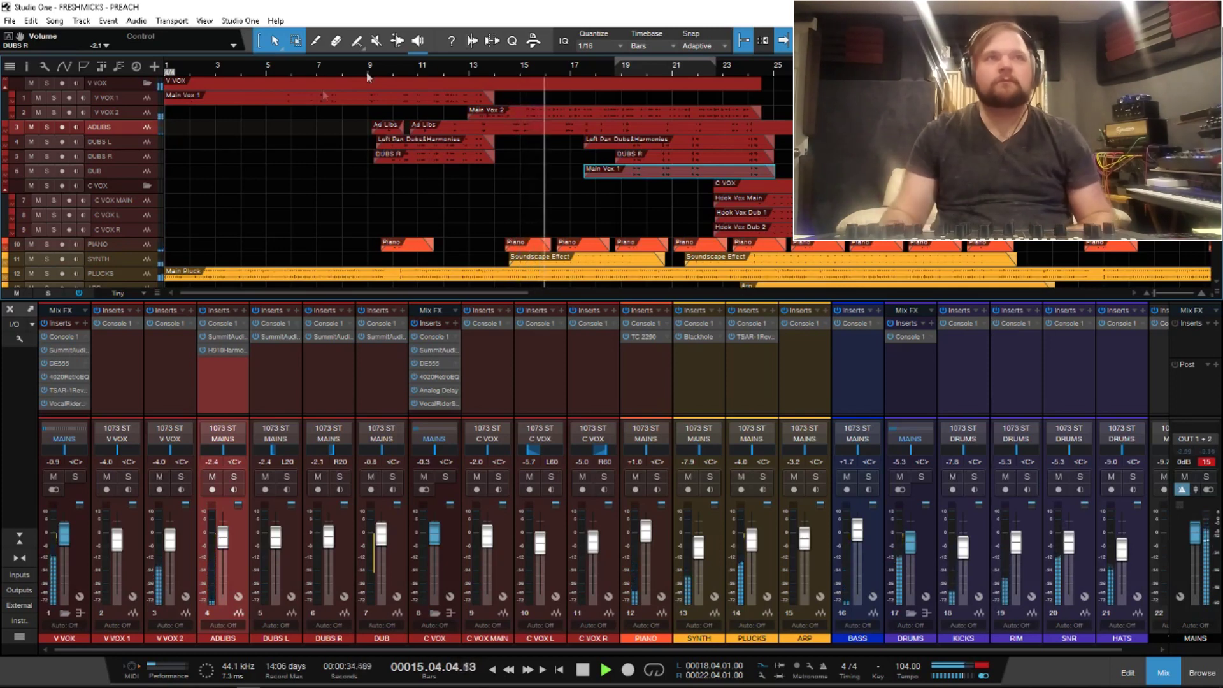
Step: Play the full mix on into the chorus, setting the ADLIBS volume to -0.2 dB and C VOX to +0.7 dB, and stop playback
click(382, 184)
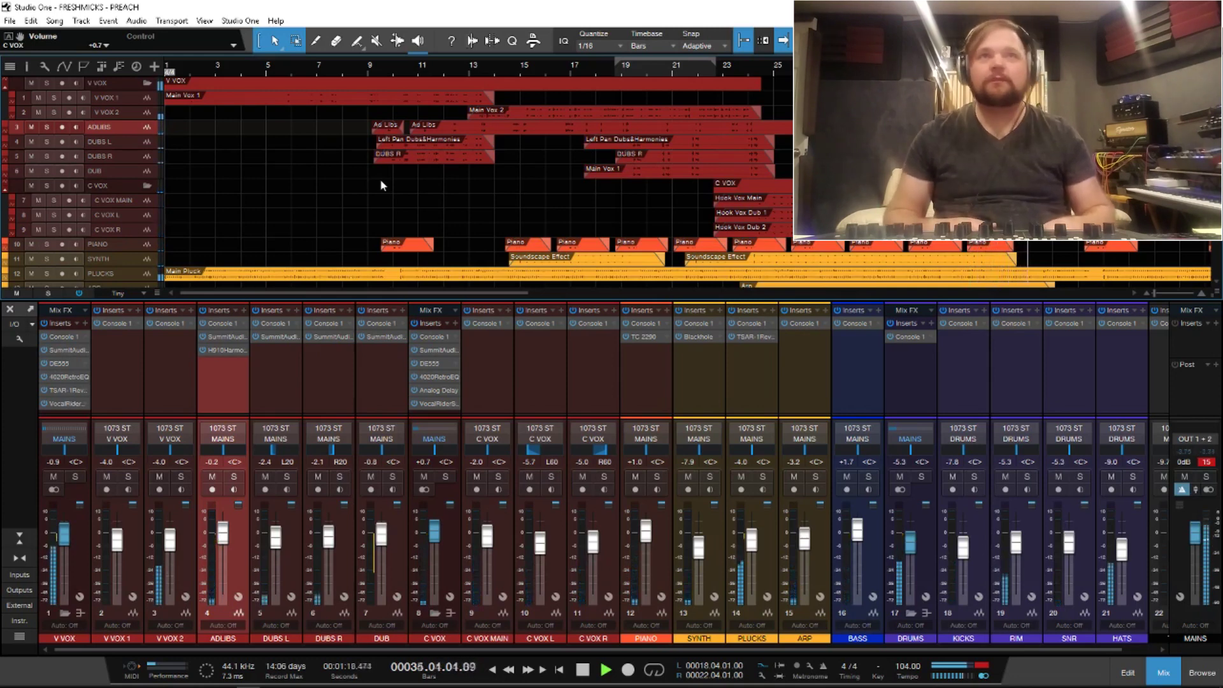
key(space)
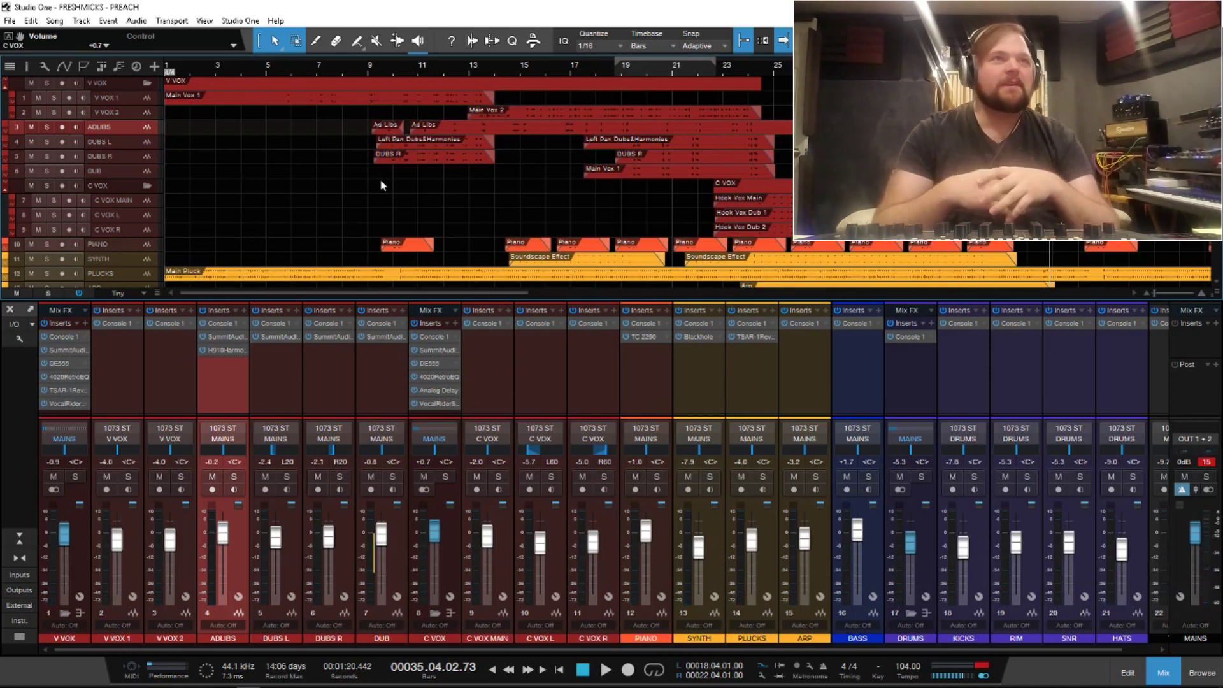
Step: Hide the lower editing and mixing views, fit the events of all tracks into the arrangement view, and clear the event selection
key(F2)
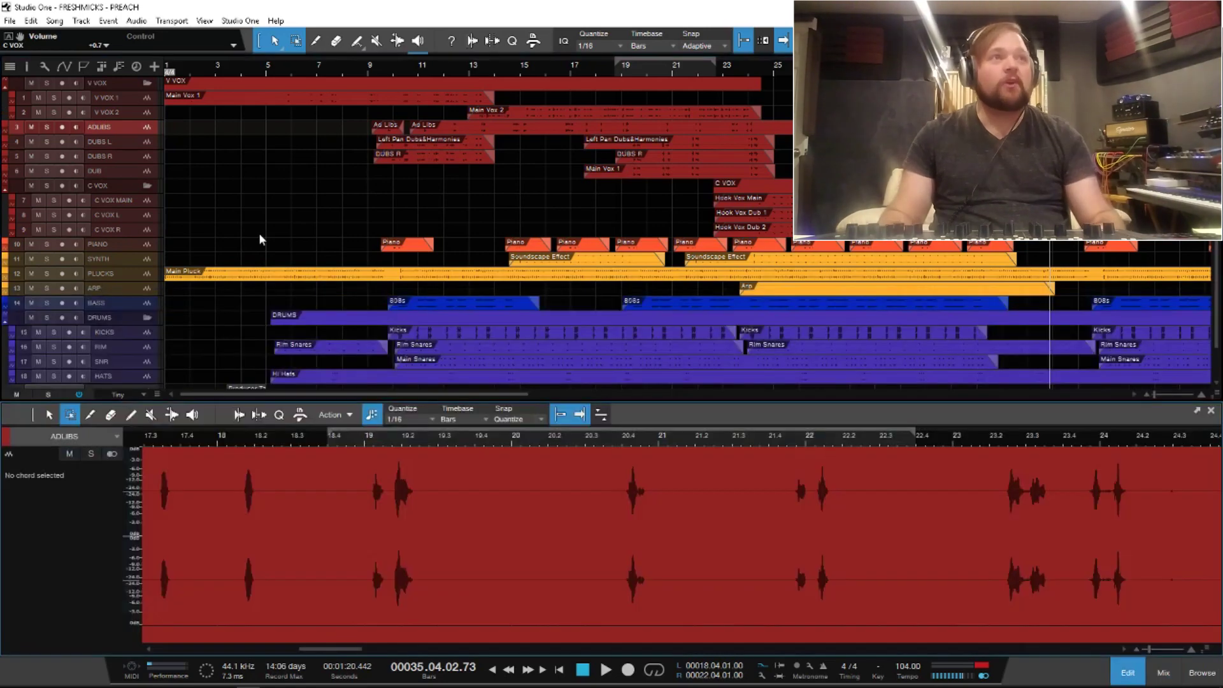
key(F2)
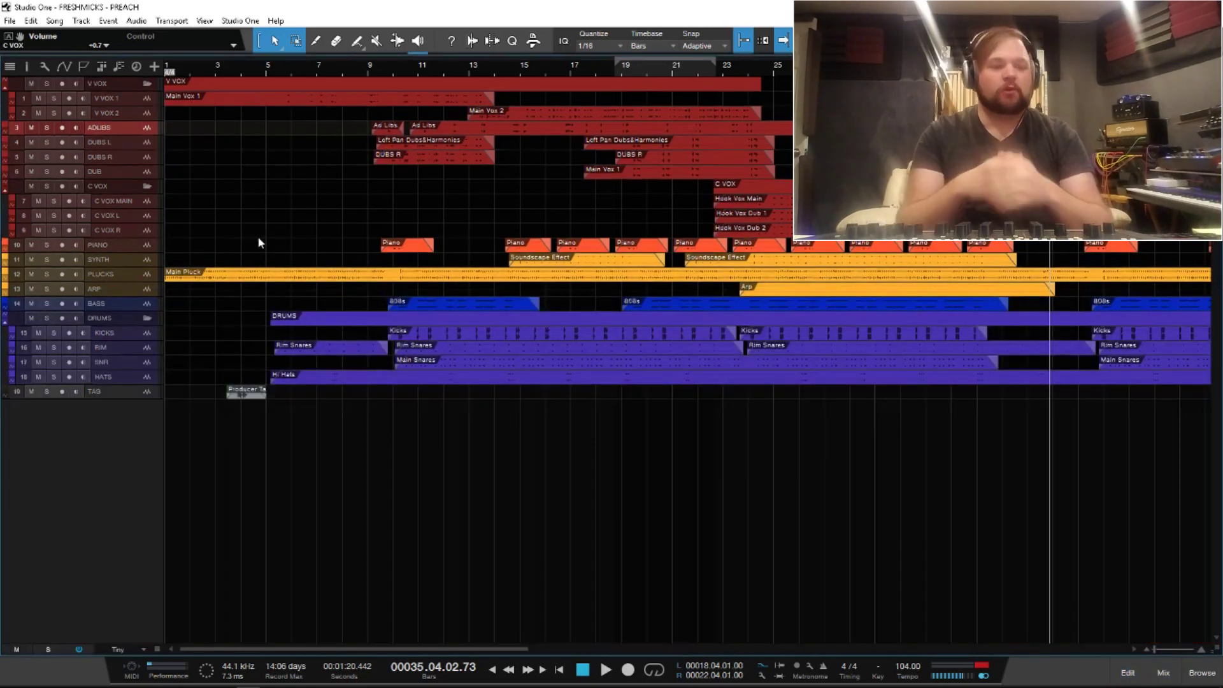
key(ctrl+a)
key(z)
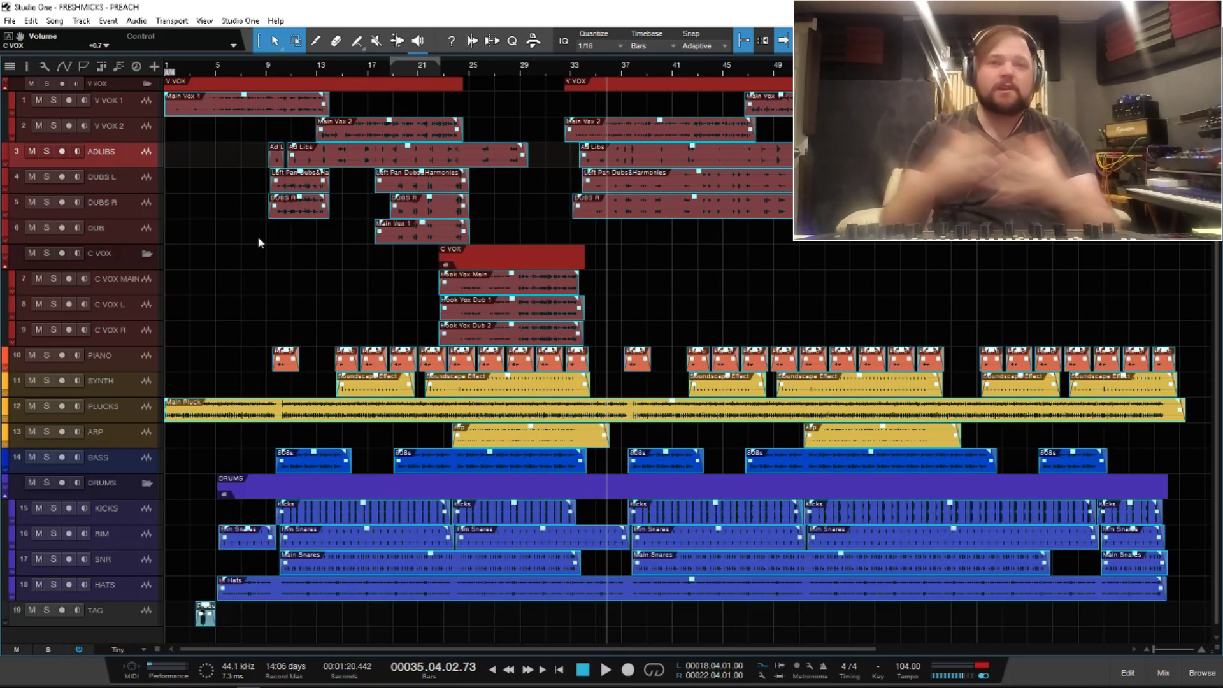
click(258, 242)
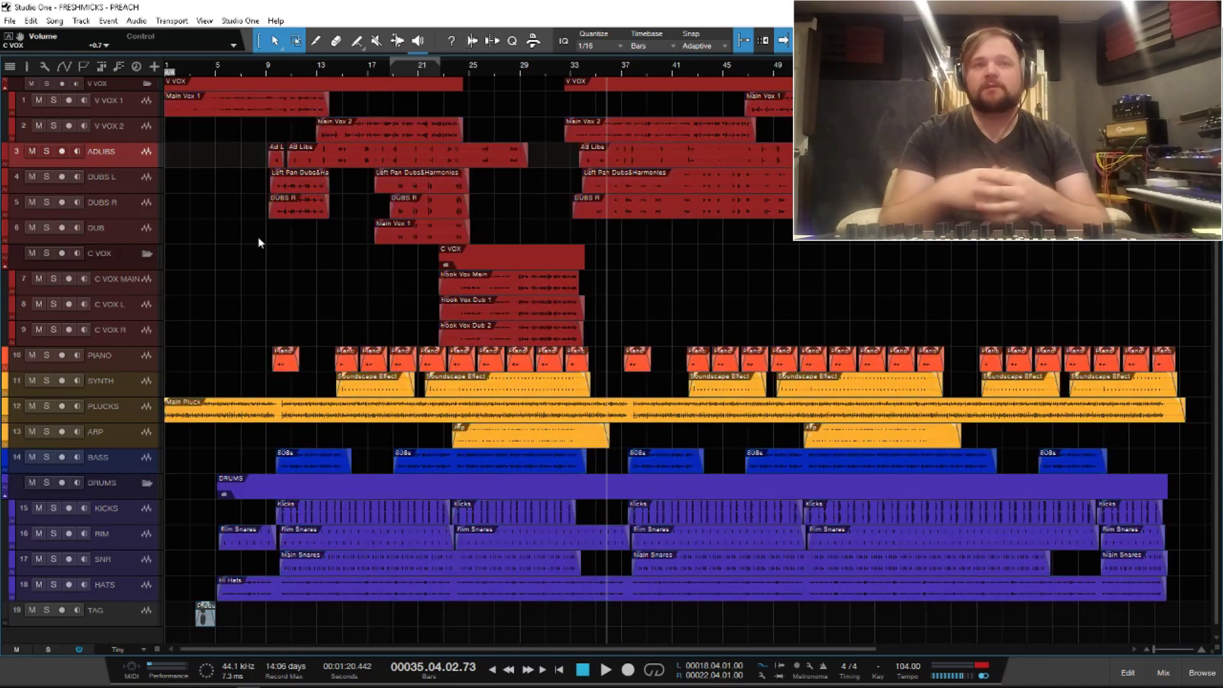